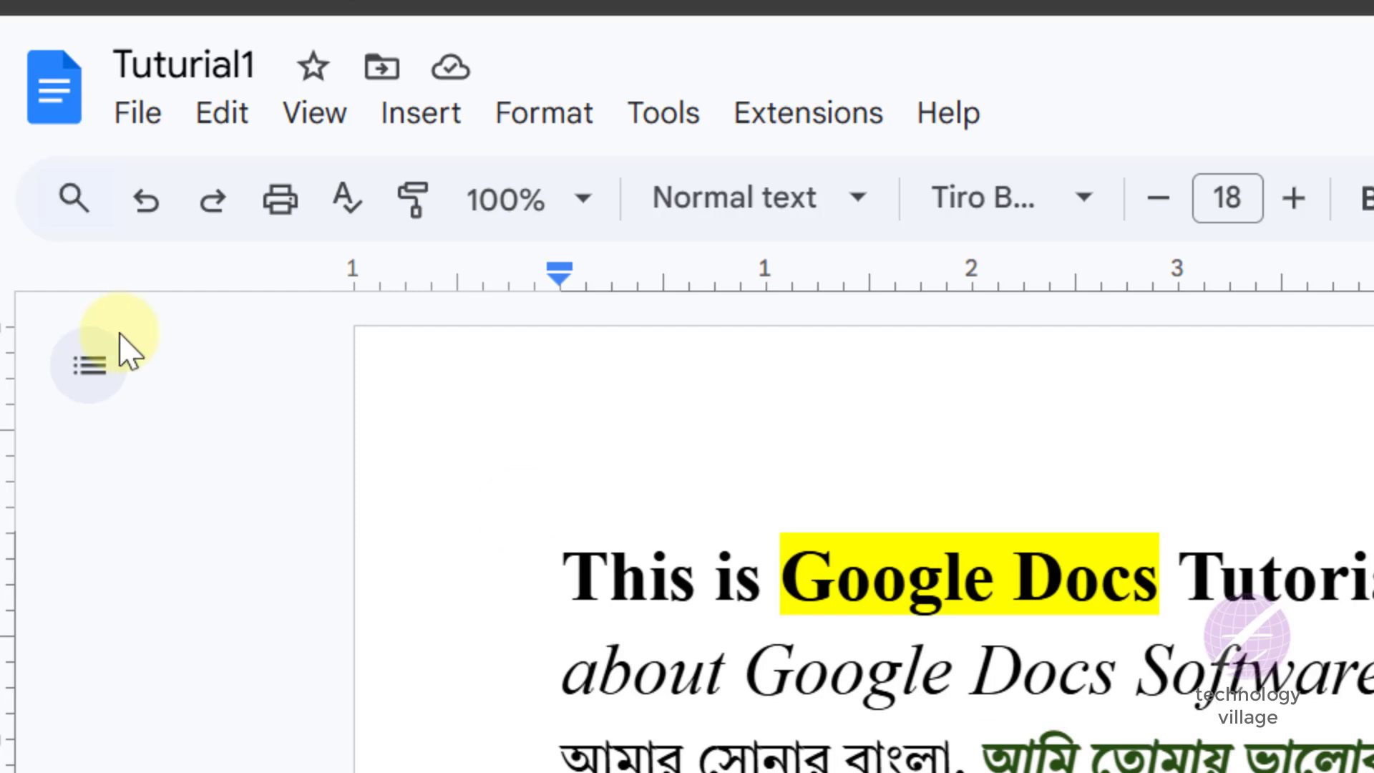
- Search the menu commands for "bold" and apply Bold from the results
left_click(75, 200)
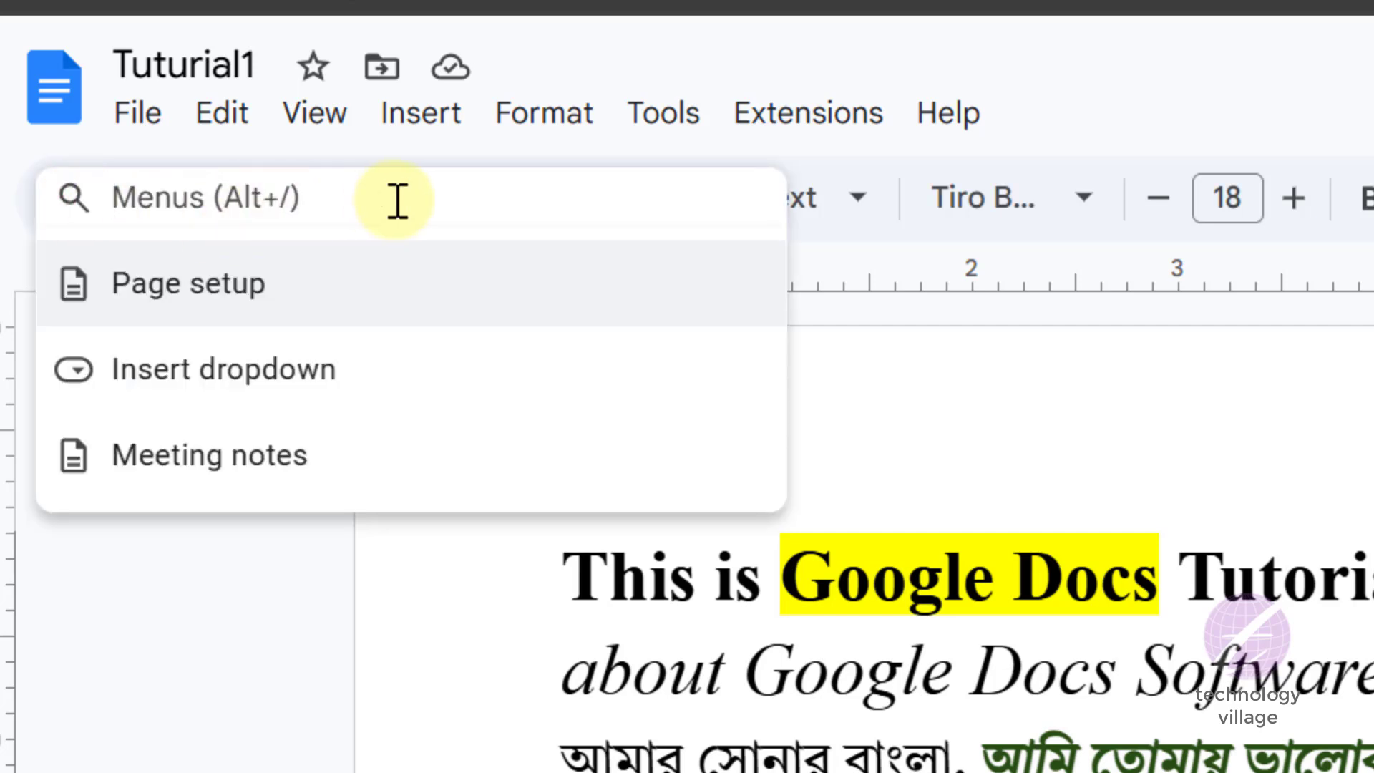
type("bold")
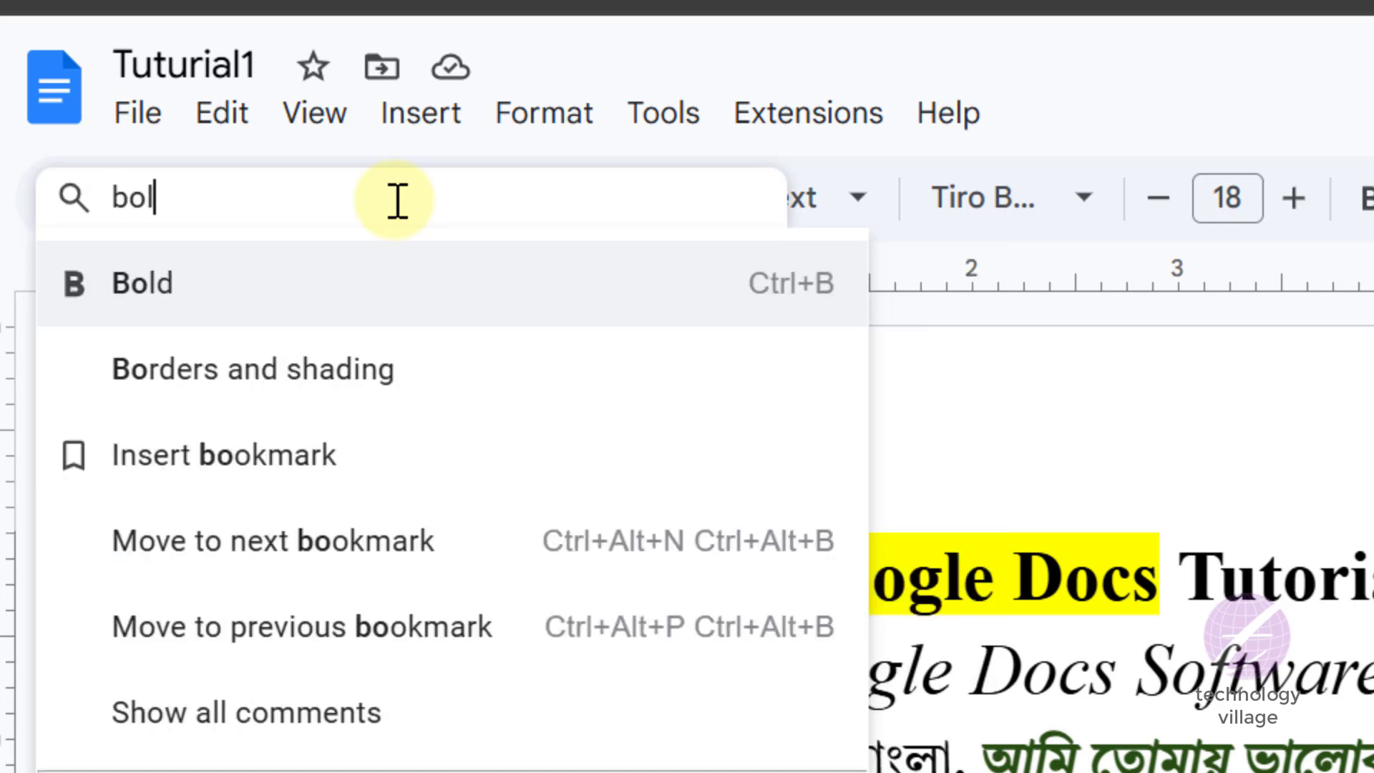
left_click(156, 285)
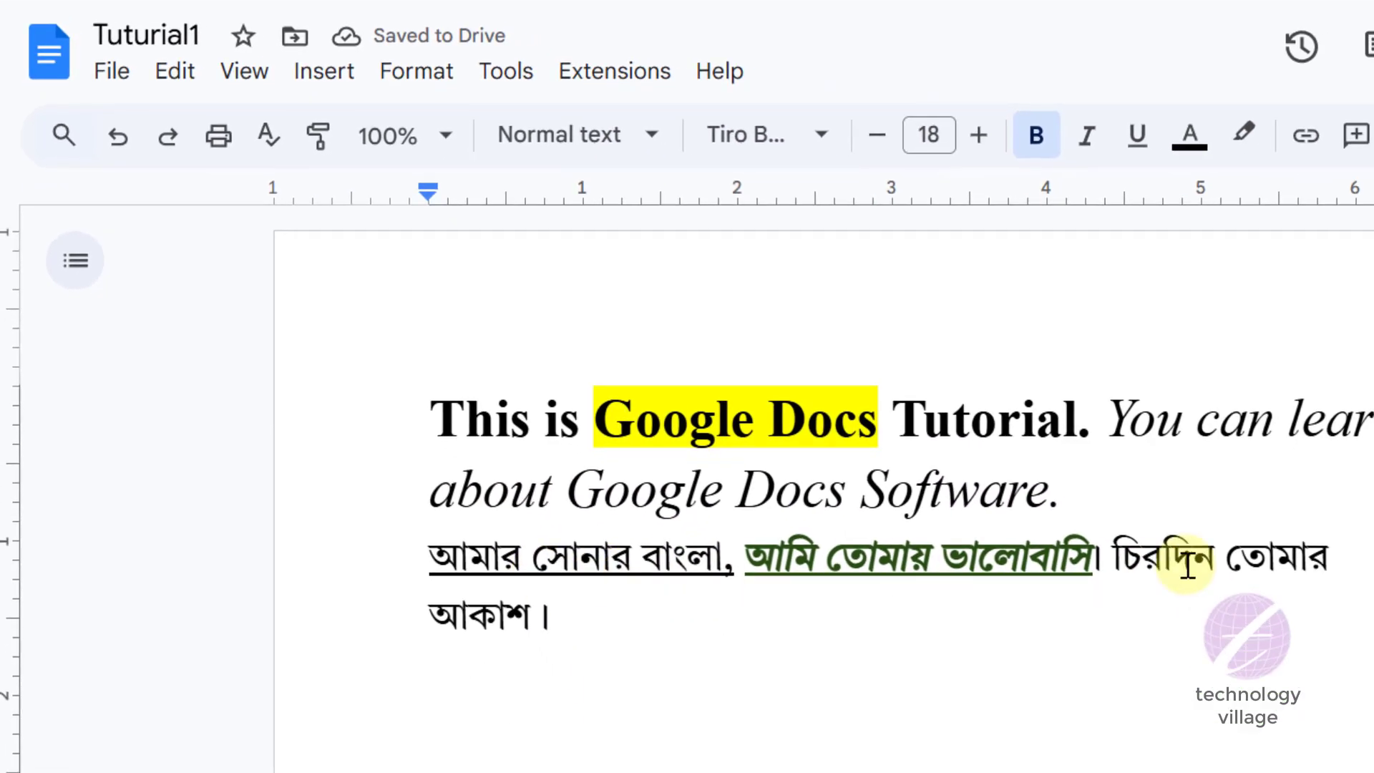
- Italicize the words চিরদিন তোমার by finding the Italic command through the menu search
left_click_drag(1113, 559, 1324, 558)
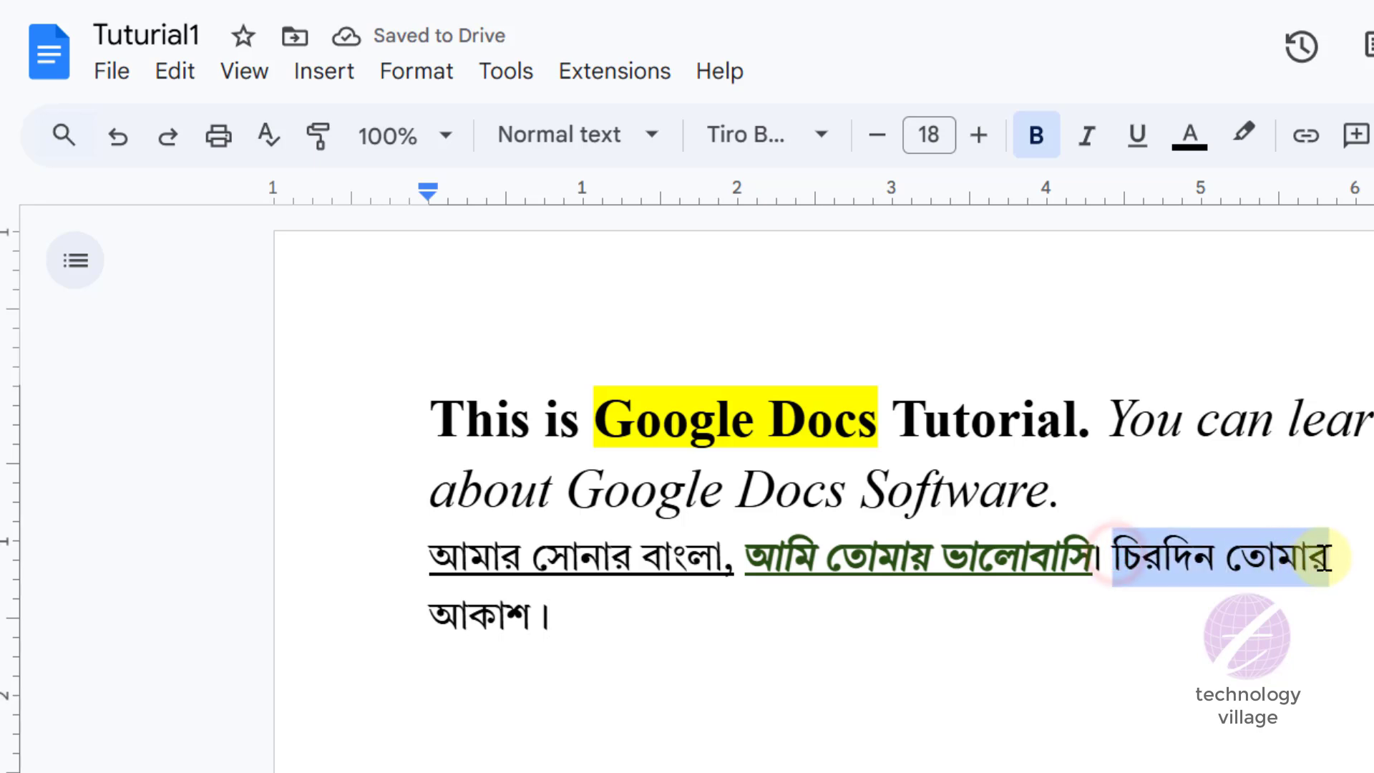
left_click(63, 135)
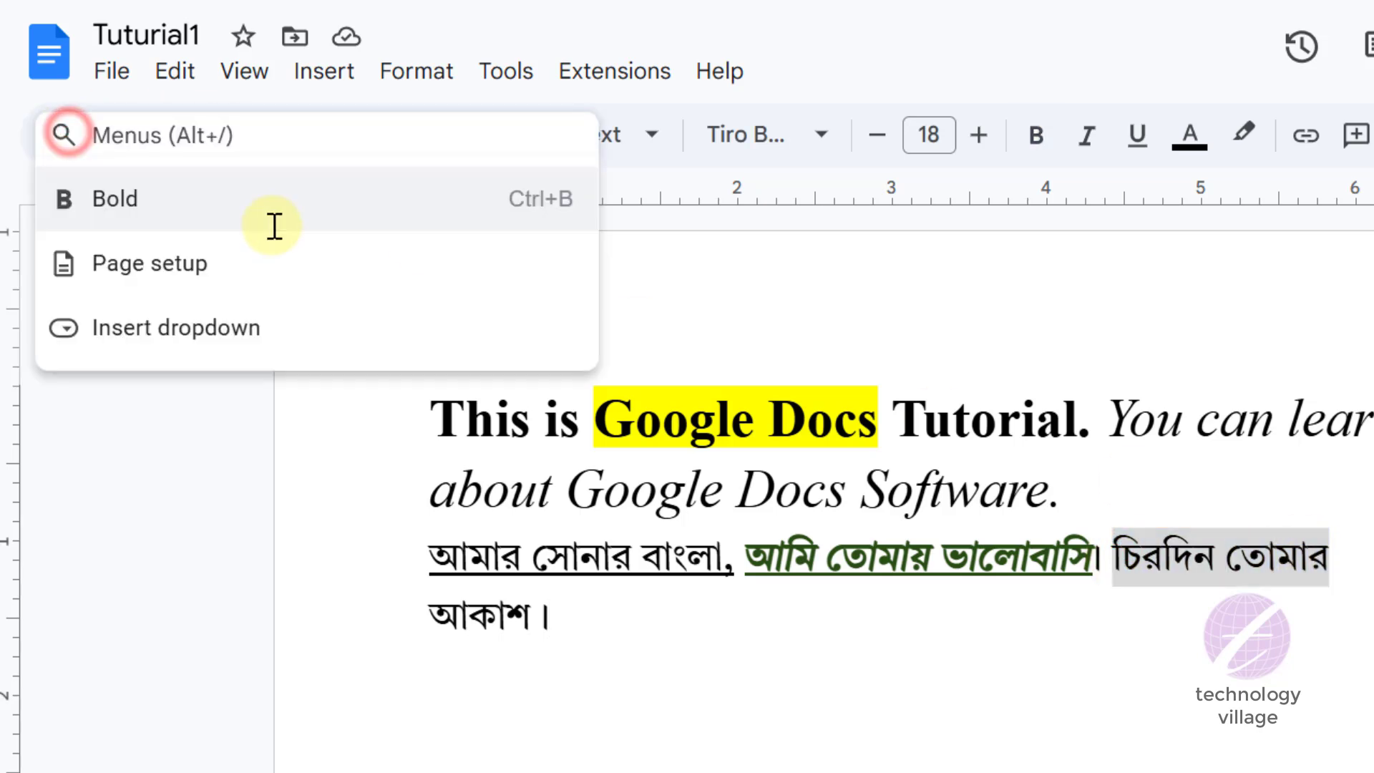
type("i")
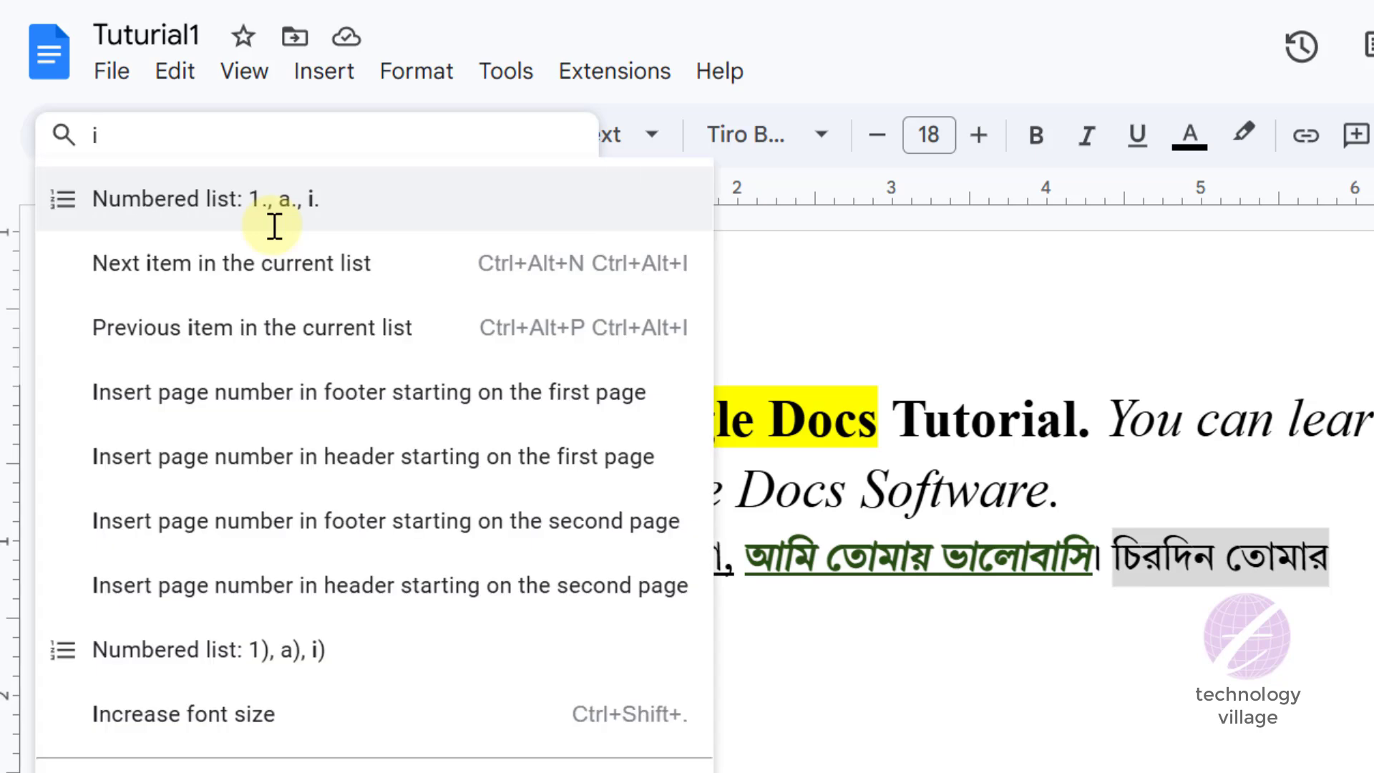
type("ltali")
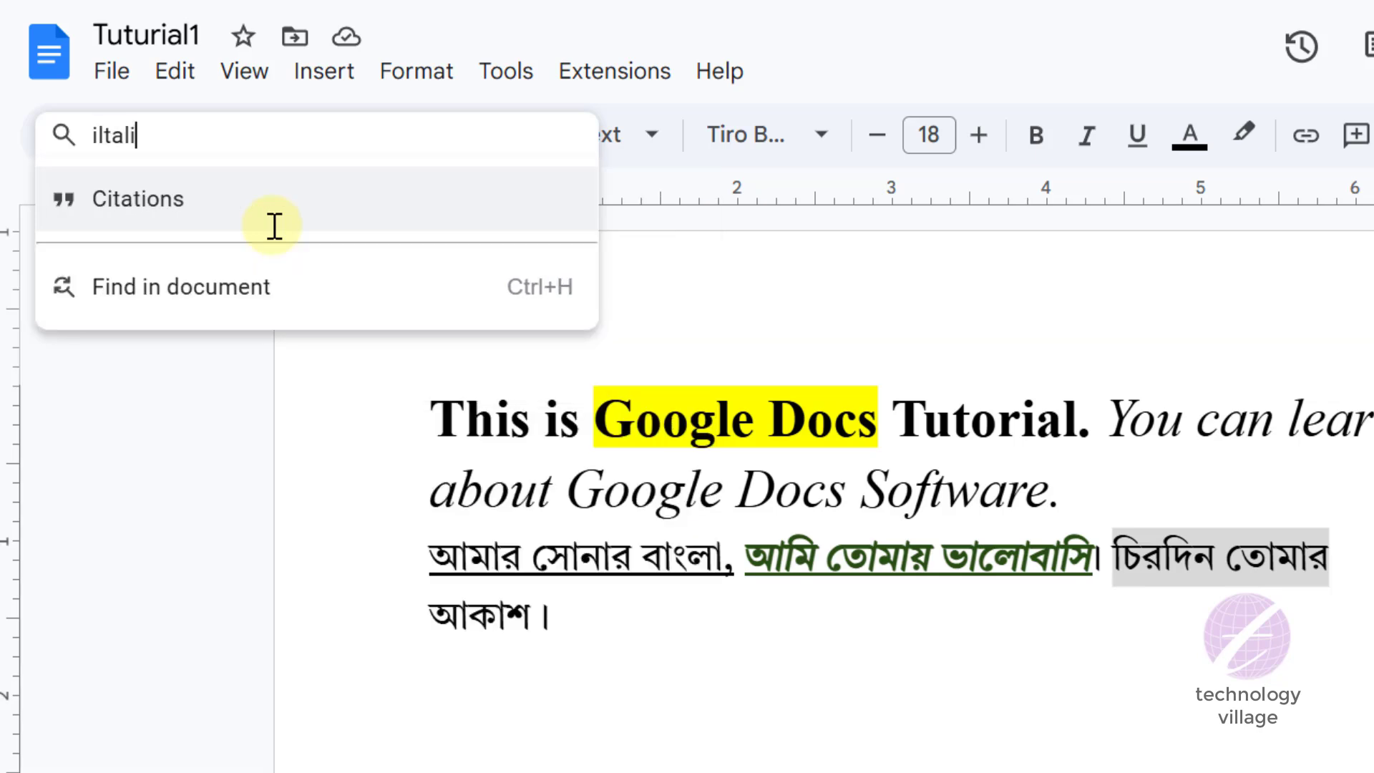
type("c")
key("Left")
key("Left")
key("Left")
key("Left")
key("Left")
key("BackSpace")
key("Right")
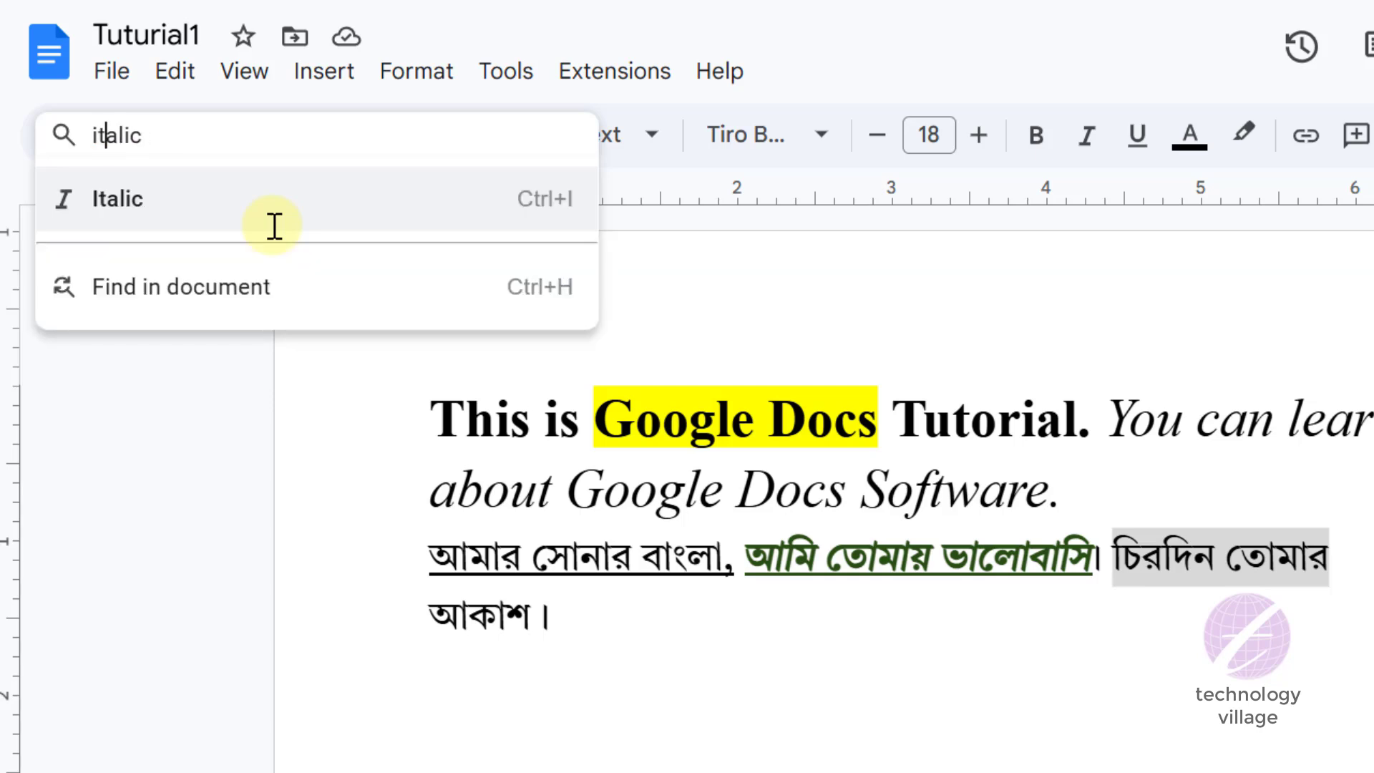
left_click(141, 199)
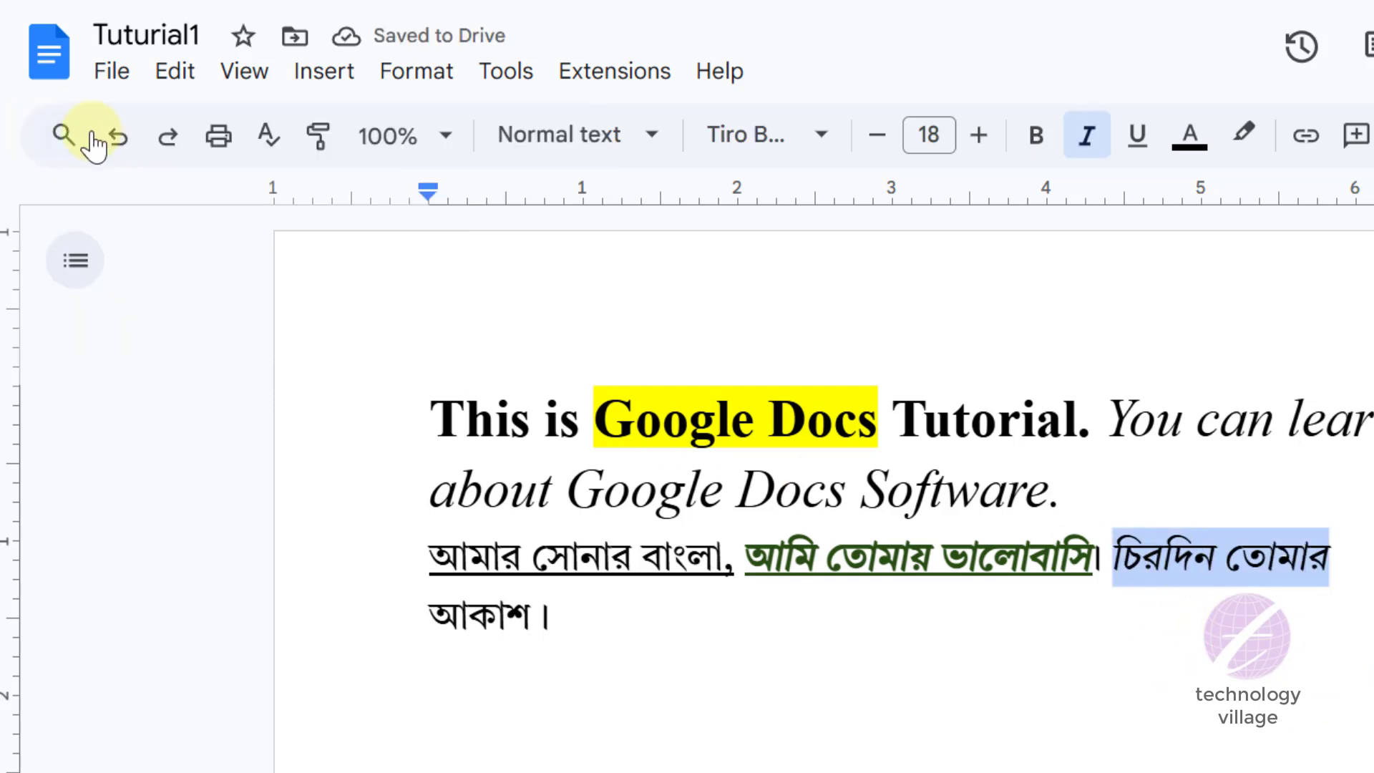
left_click(67, 136)
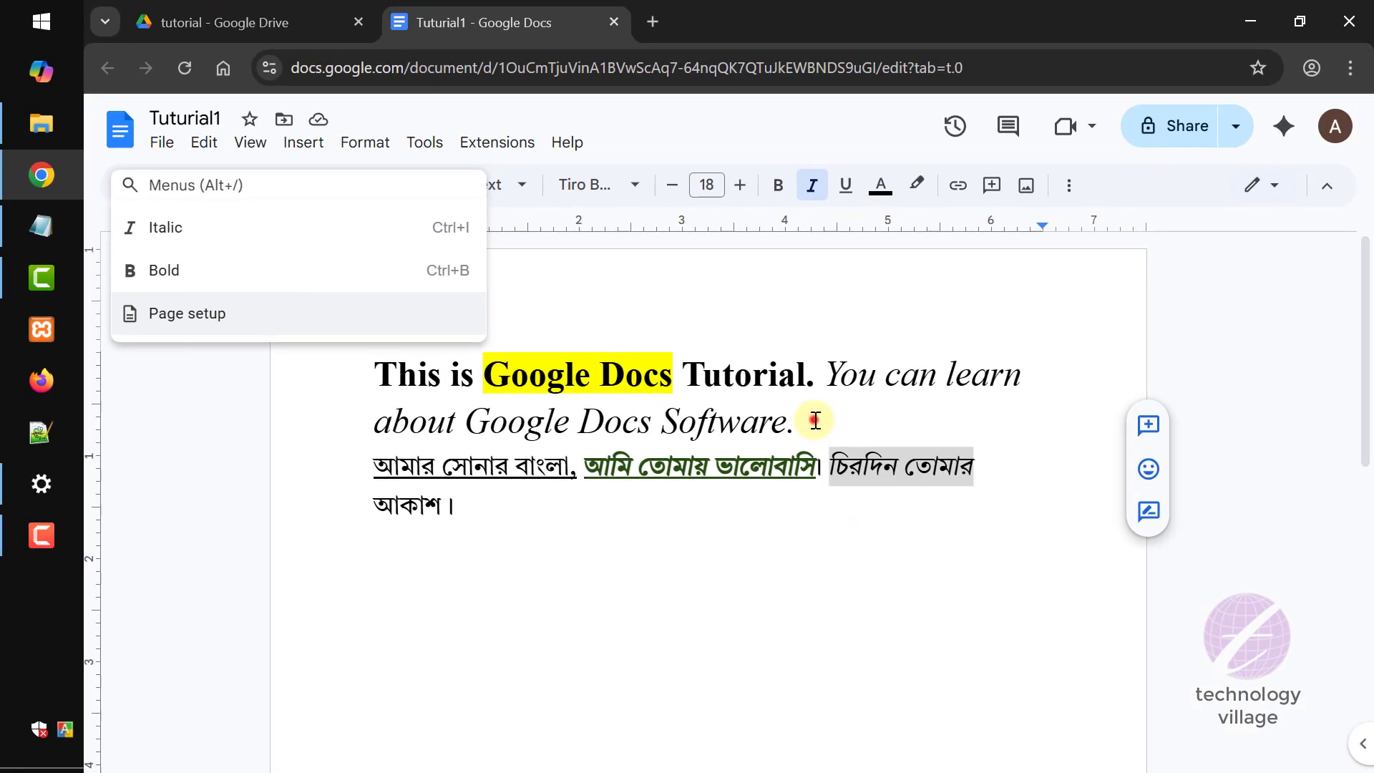
left_click(811, 421)
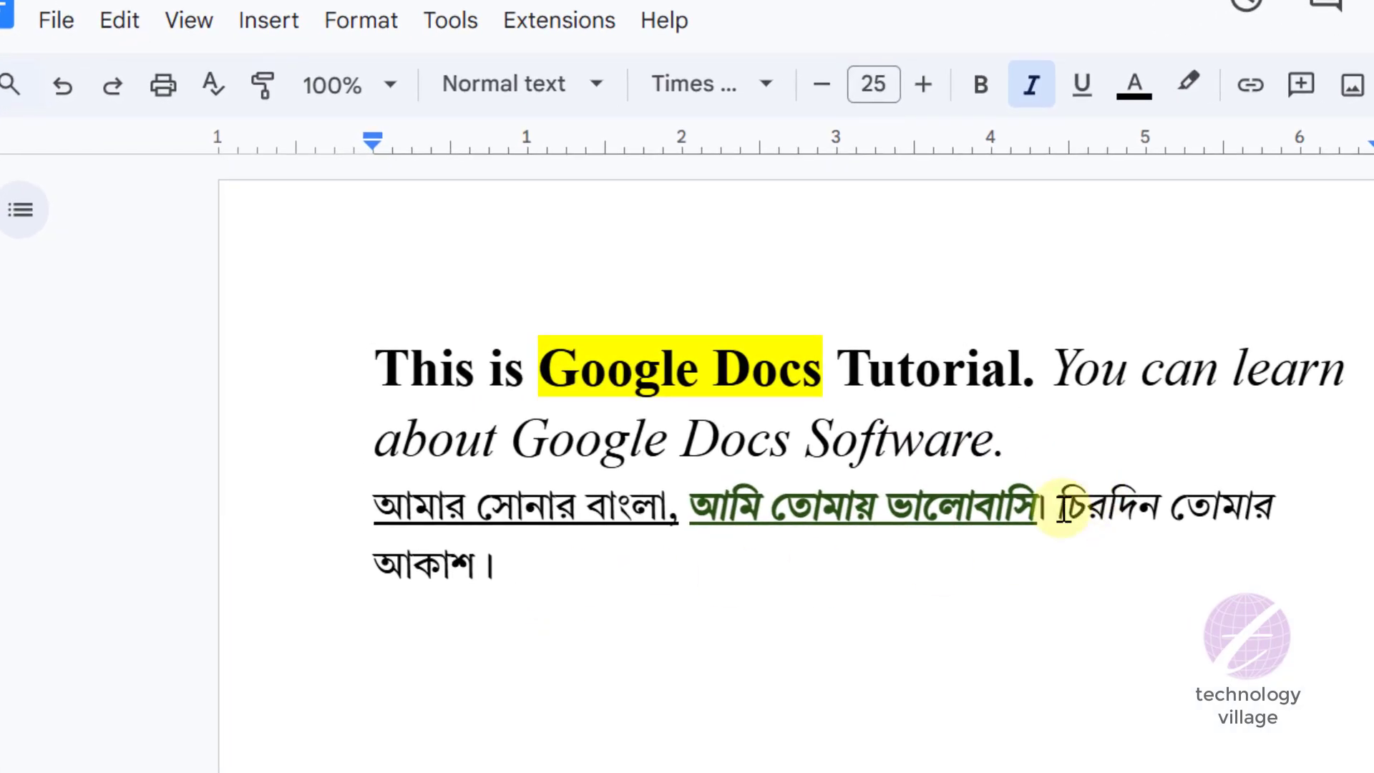
- Make the word আকাশ in the last line bold, italic and underlined
left_click(373, 564)
left_click_drag(405, 563, 485, 562)
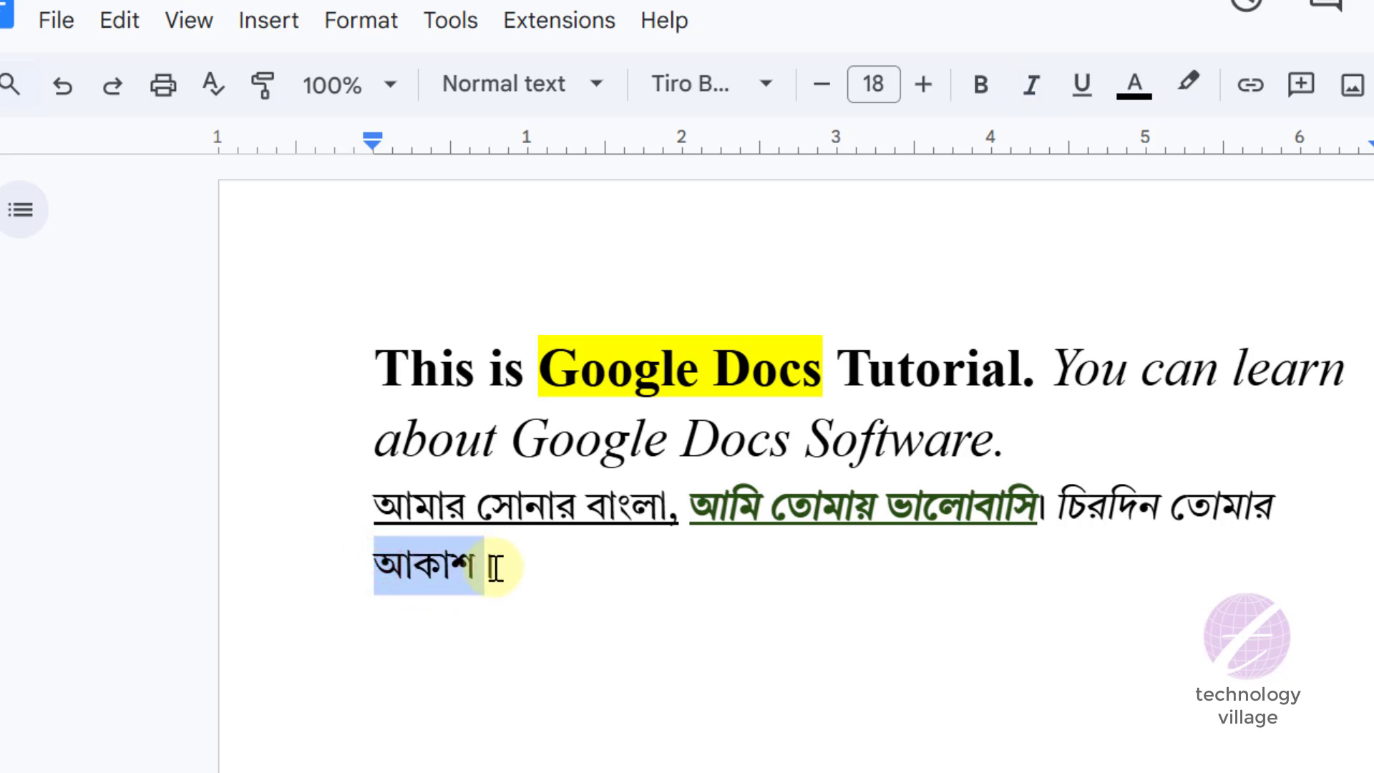
left_click(980, 87)
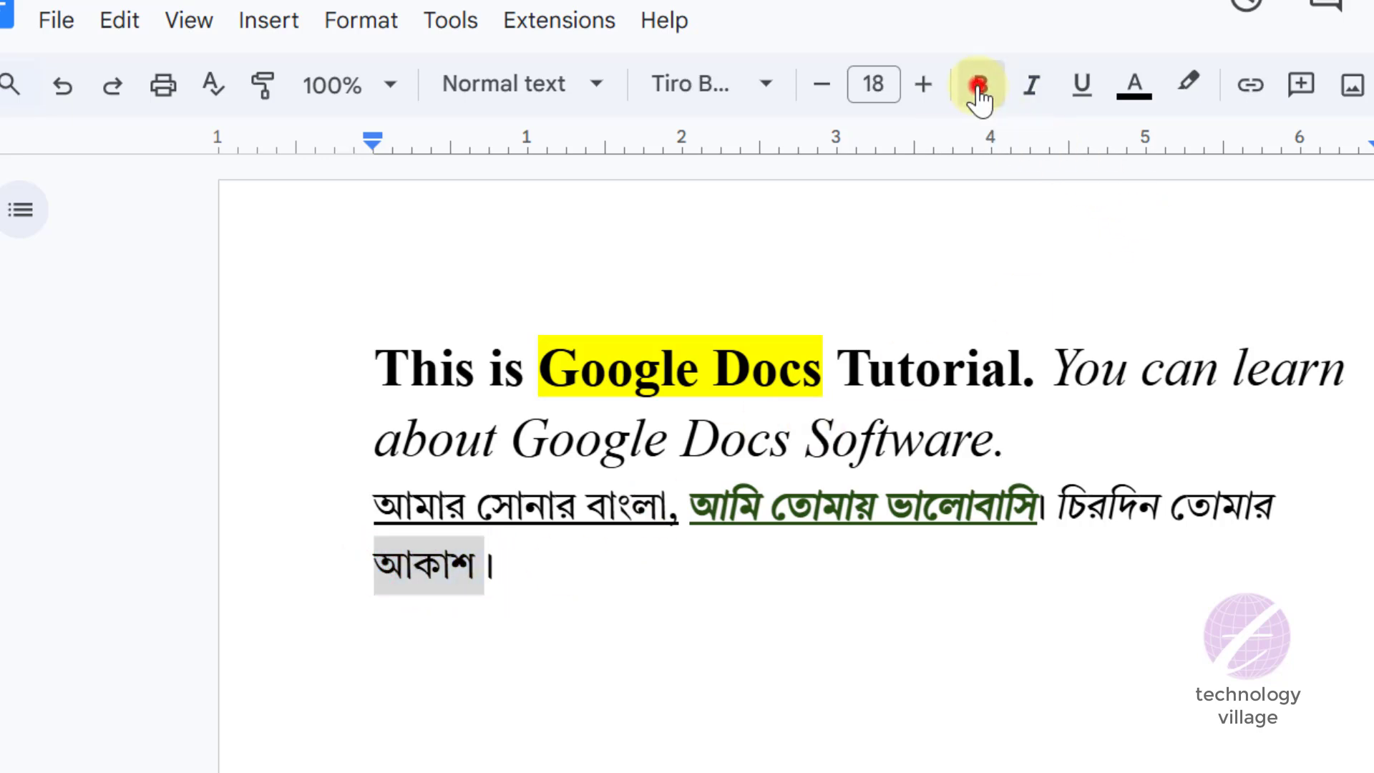
left_click(1031, 89)
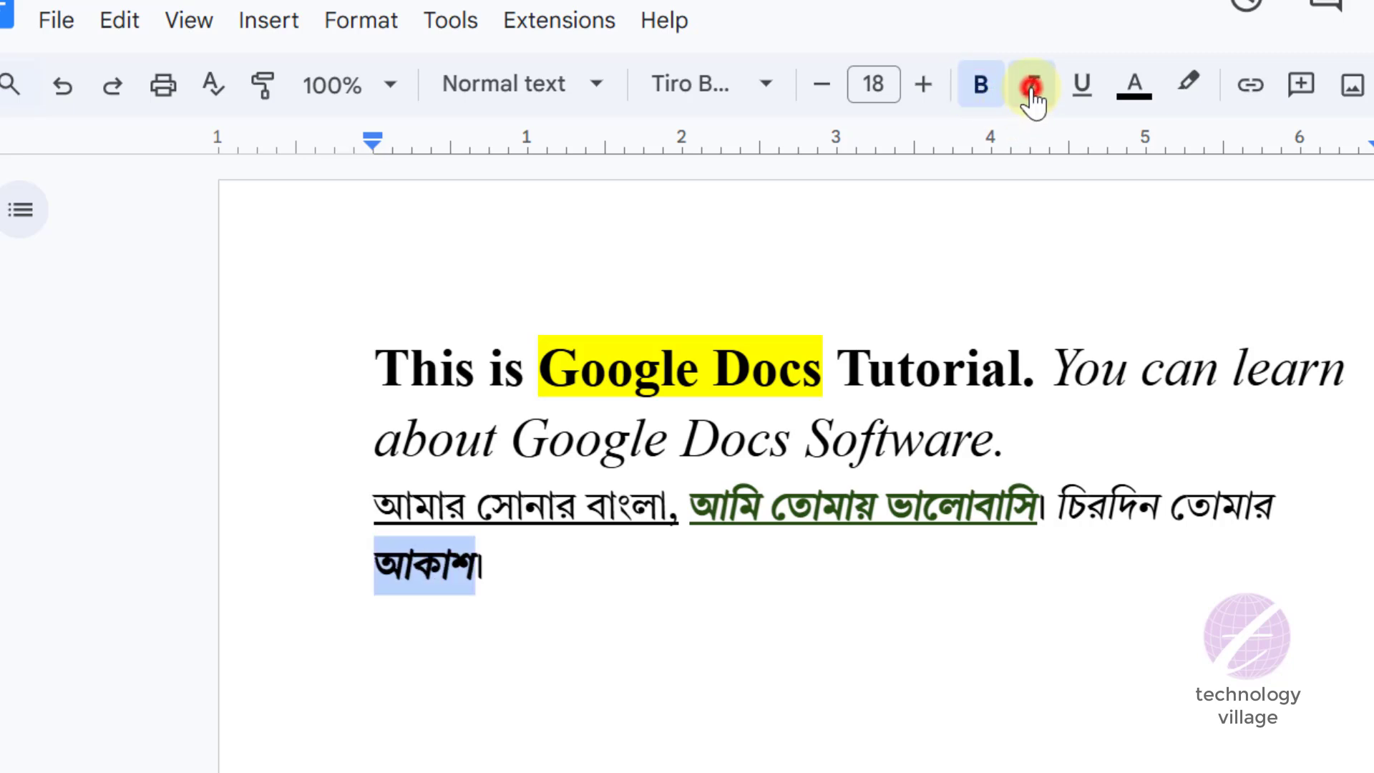
left_click(1076, 89)
left_click(514, 563)
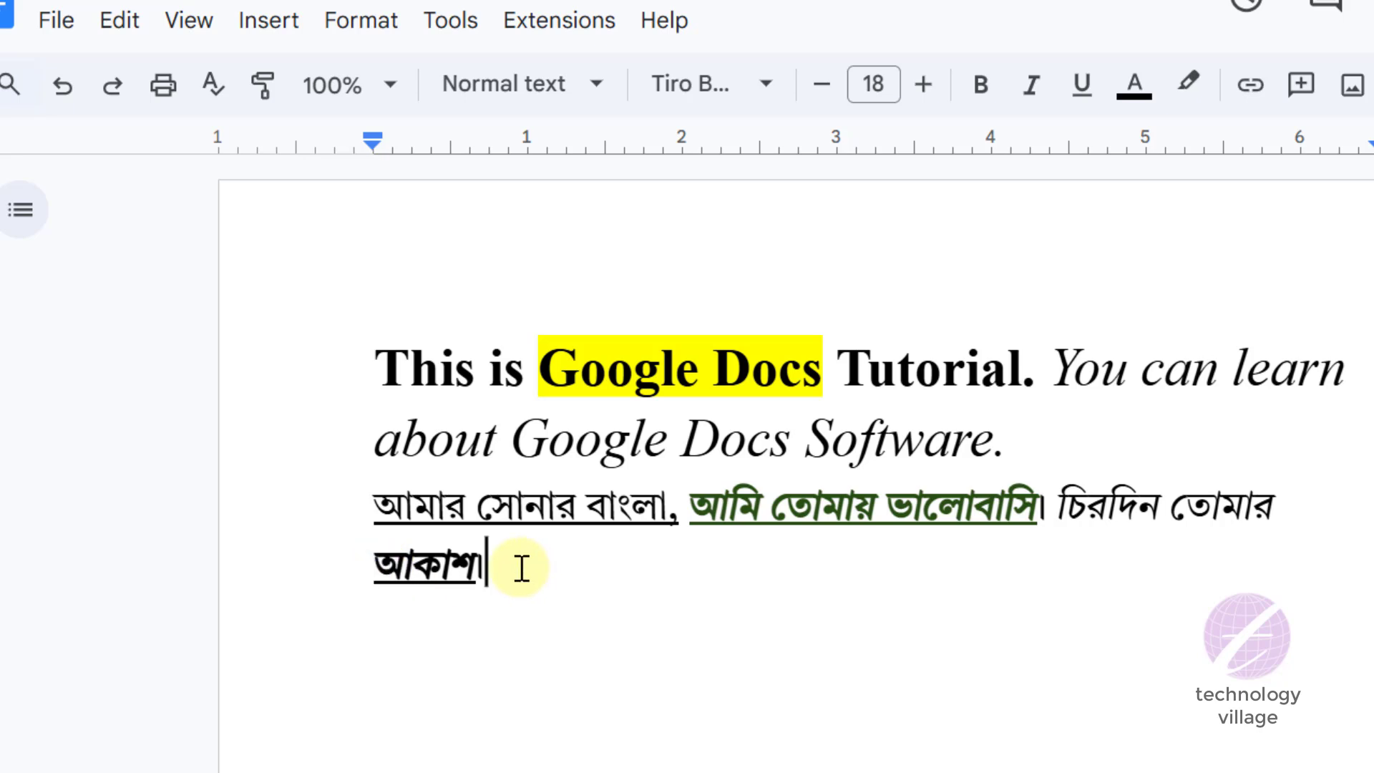
- Undo the underline, italic and bold formatting on the word আকাশ
scroll(522, 569, "down", 3)
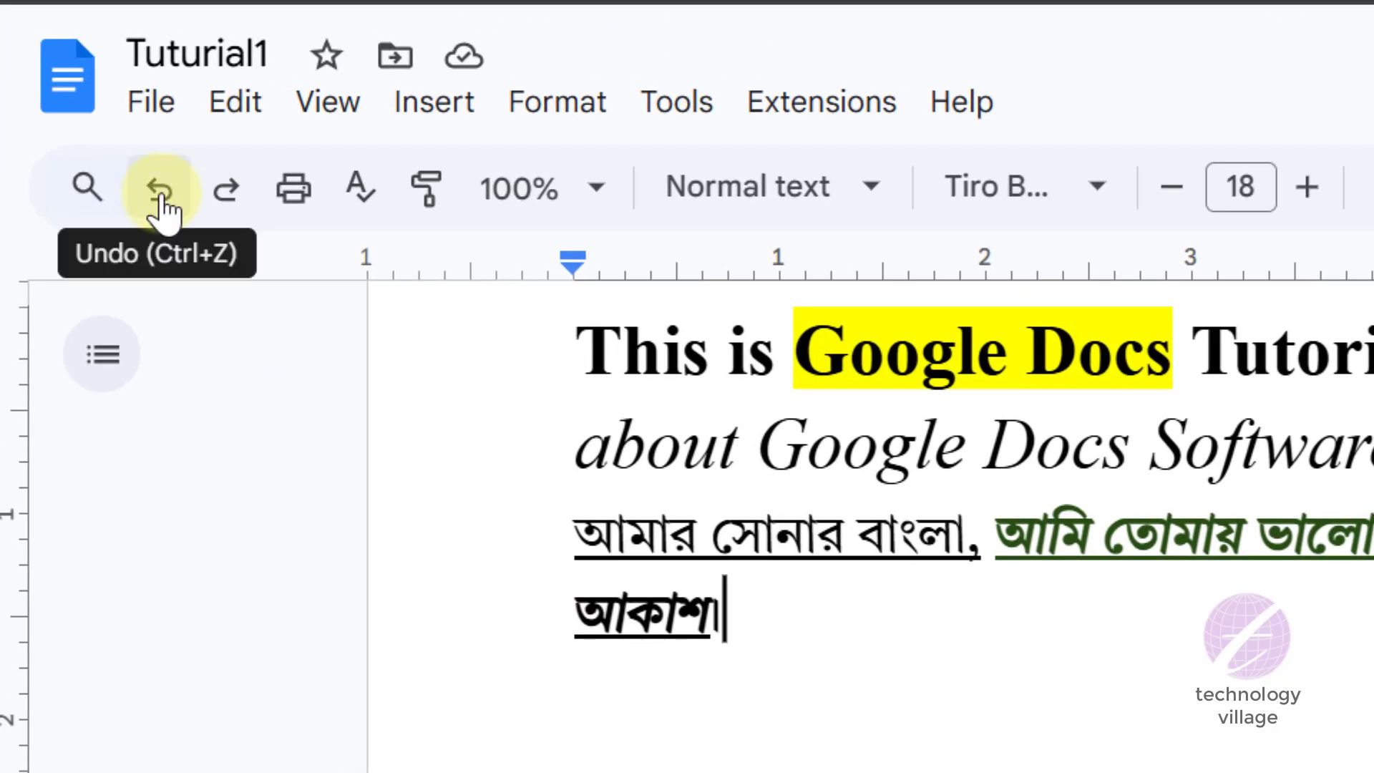
left_click(162, 193)
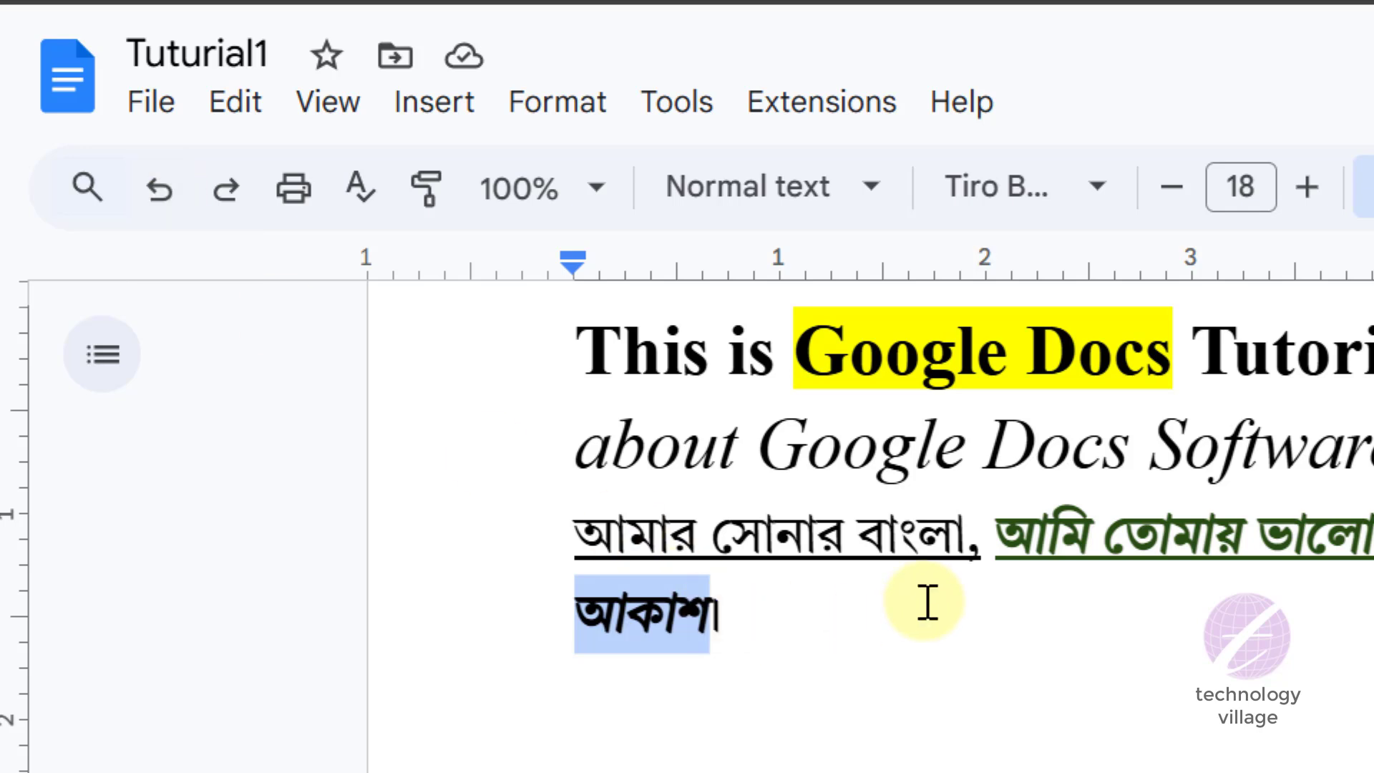
key("ctrl+z")
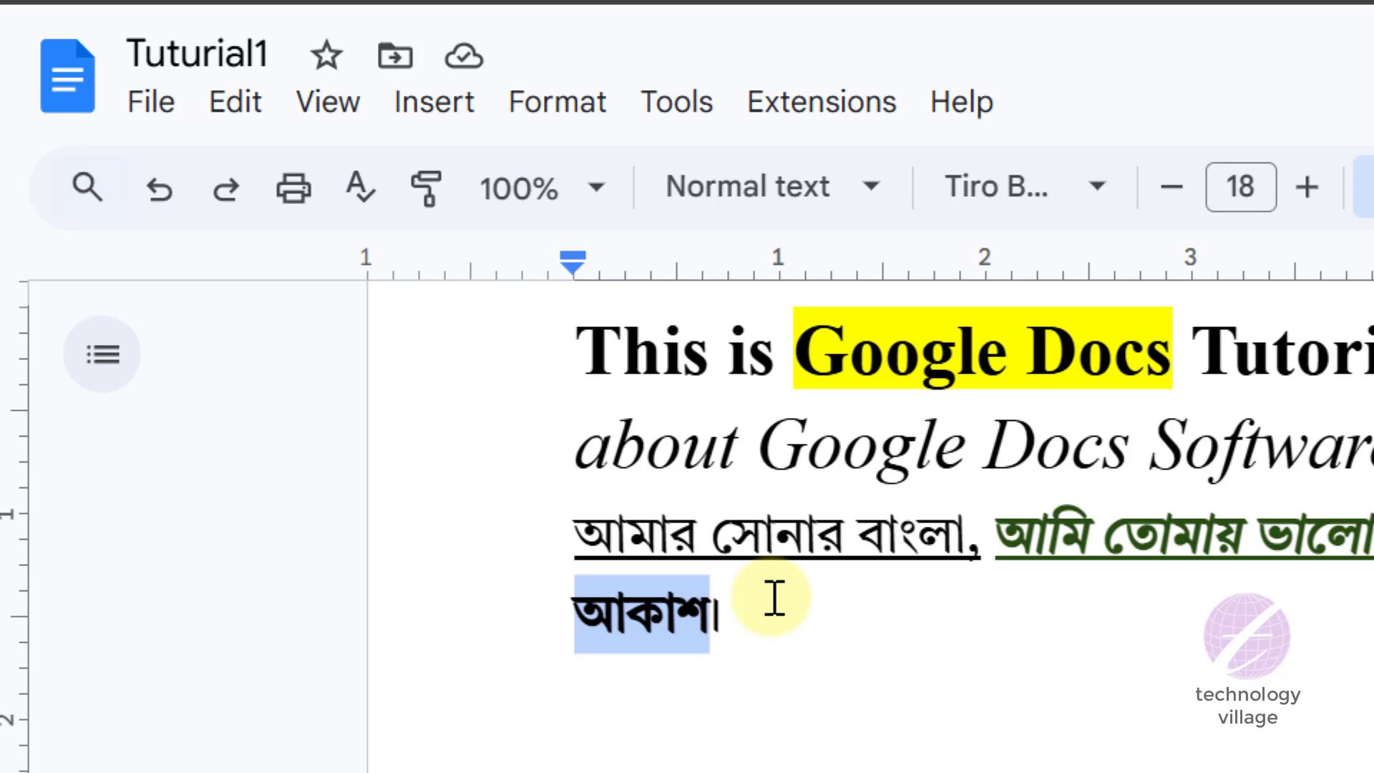
key("ctrl+z")
key("ctrl+z")
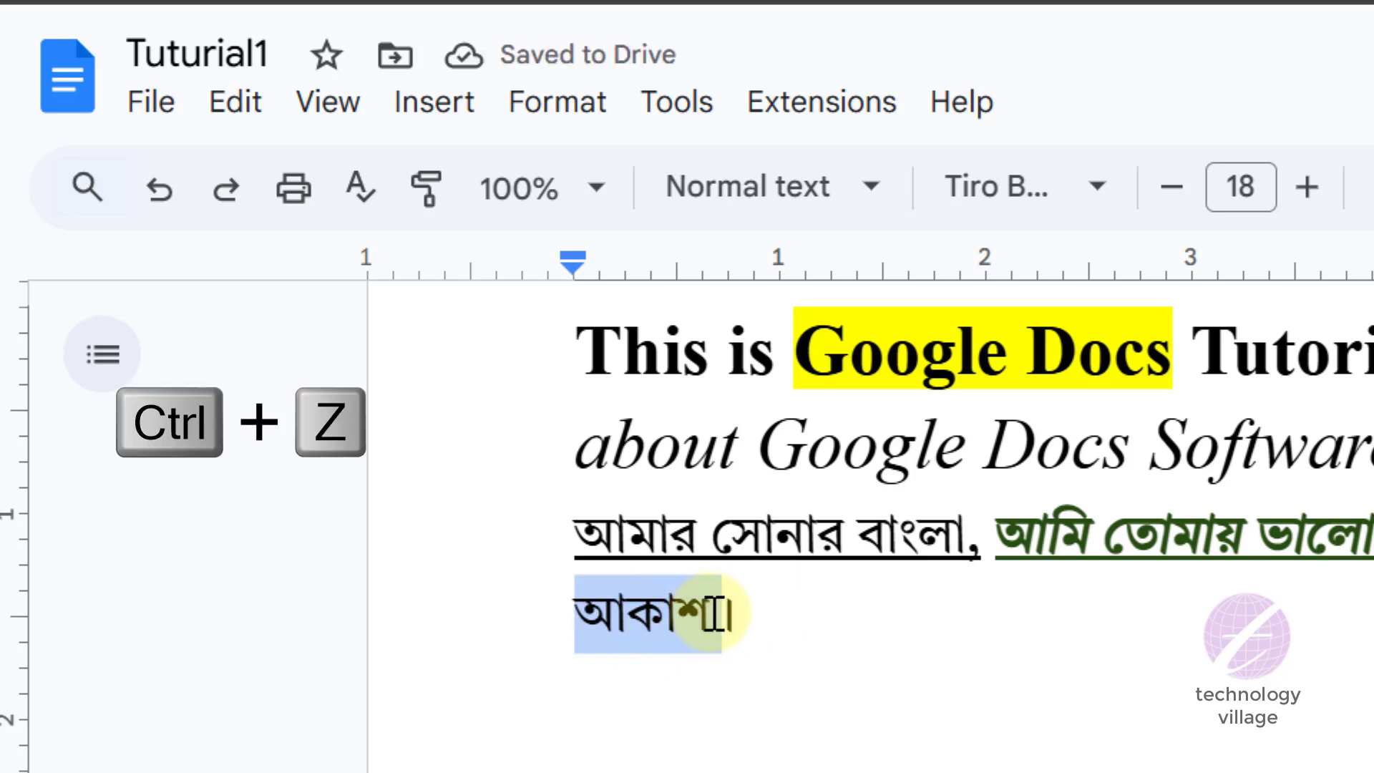
left_click(763, 614)
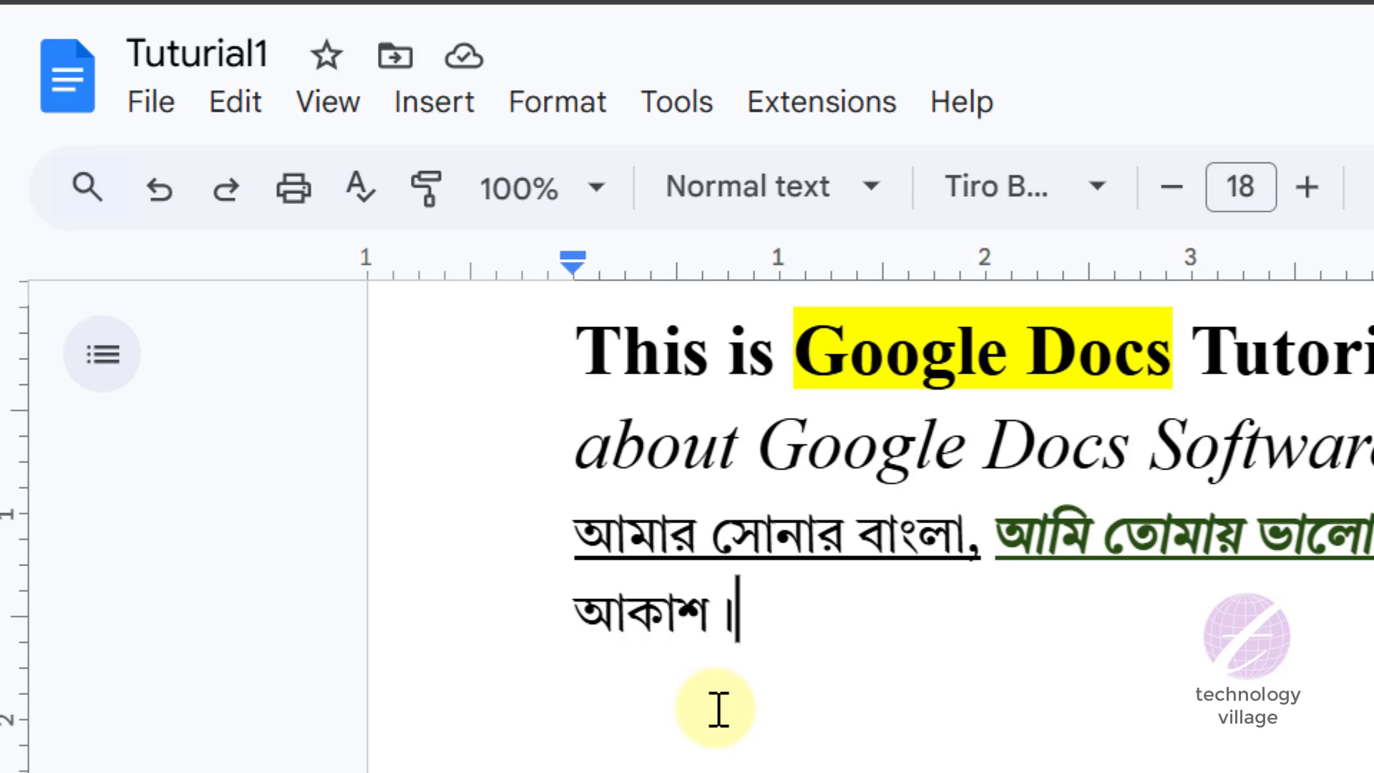
- Redo the bold, italic and underline formatting on the word আকাশ
left_click(225, 202)
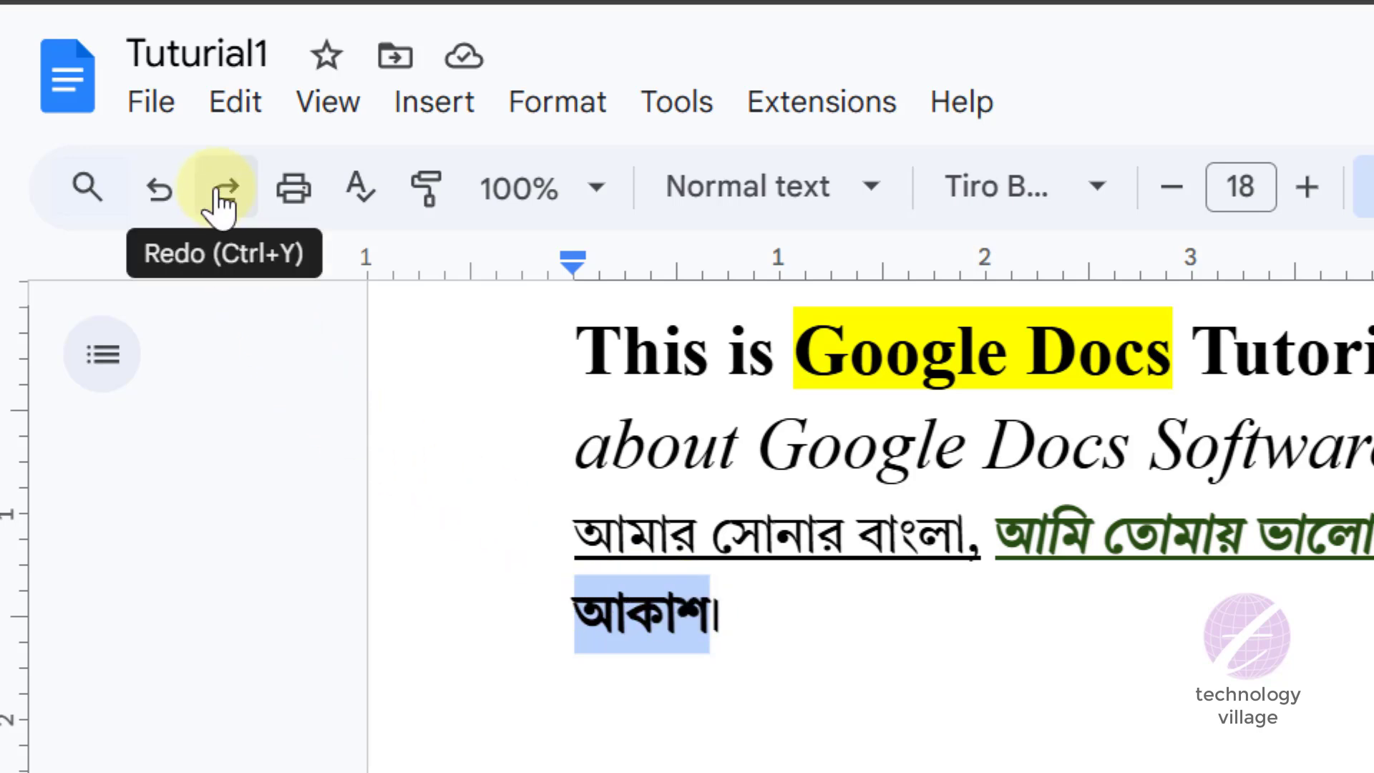
key("ctrl+y")
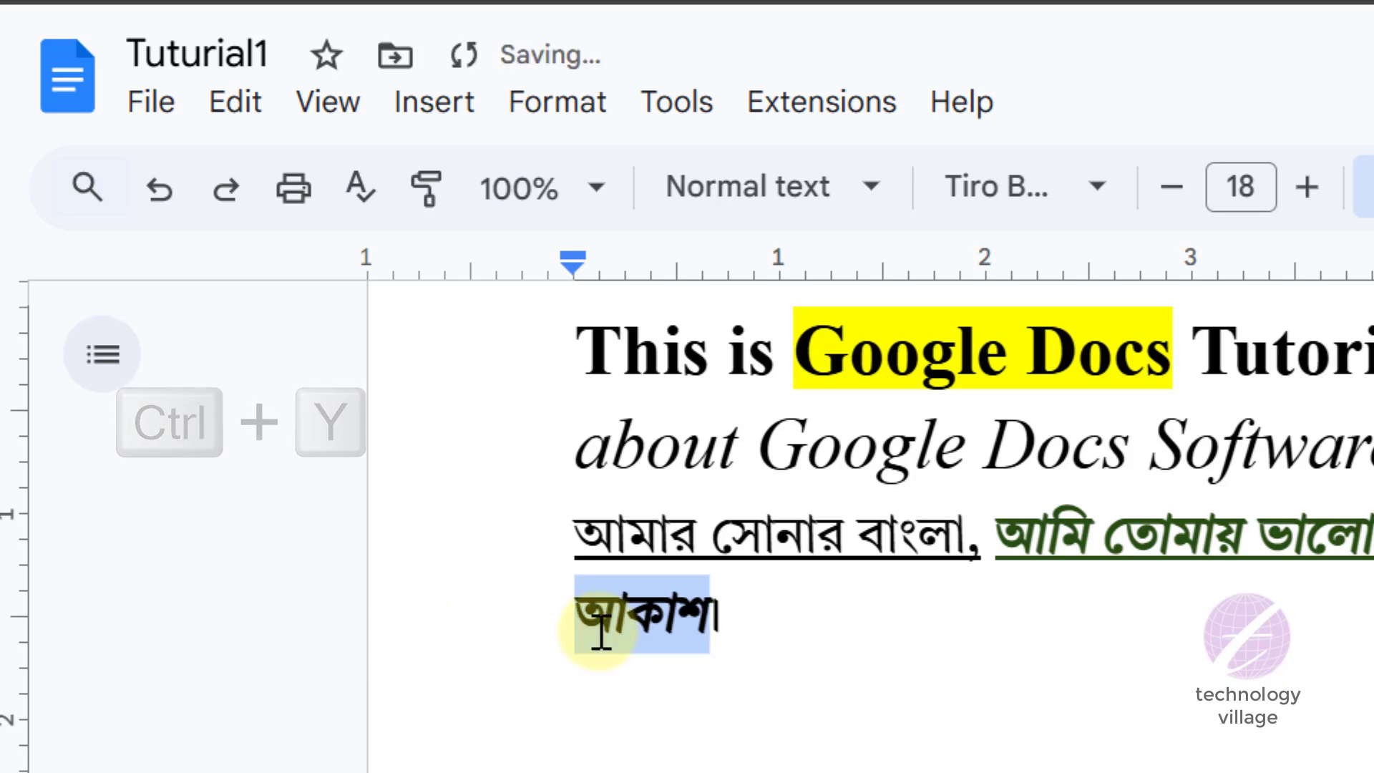
key("ctrl+y")
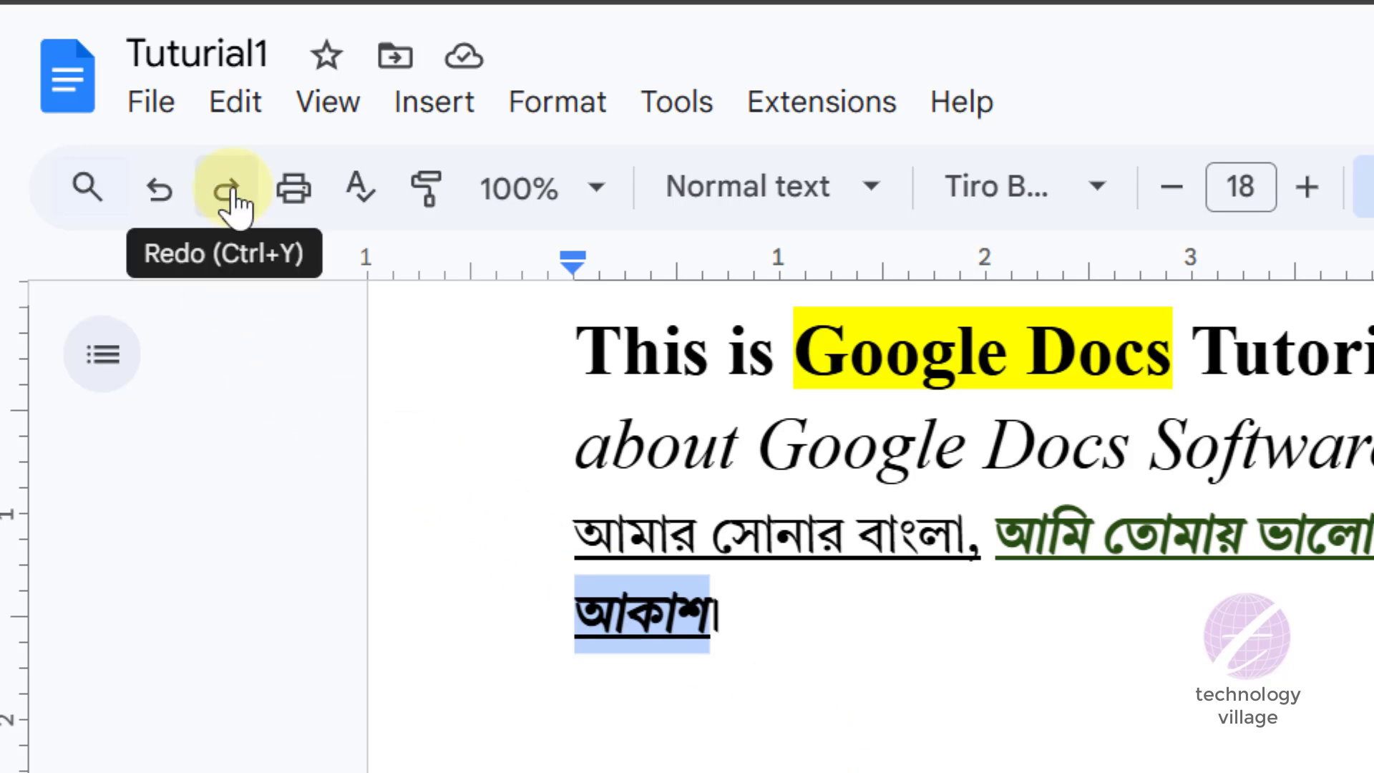
left_click(795, 622)
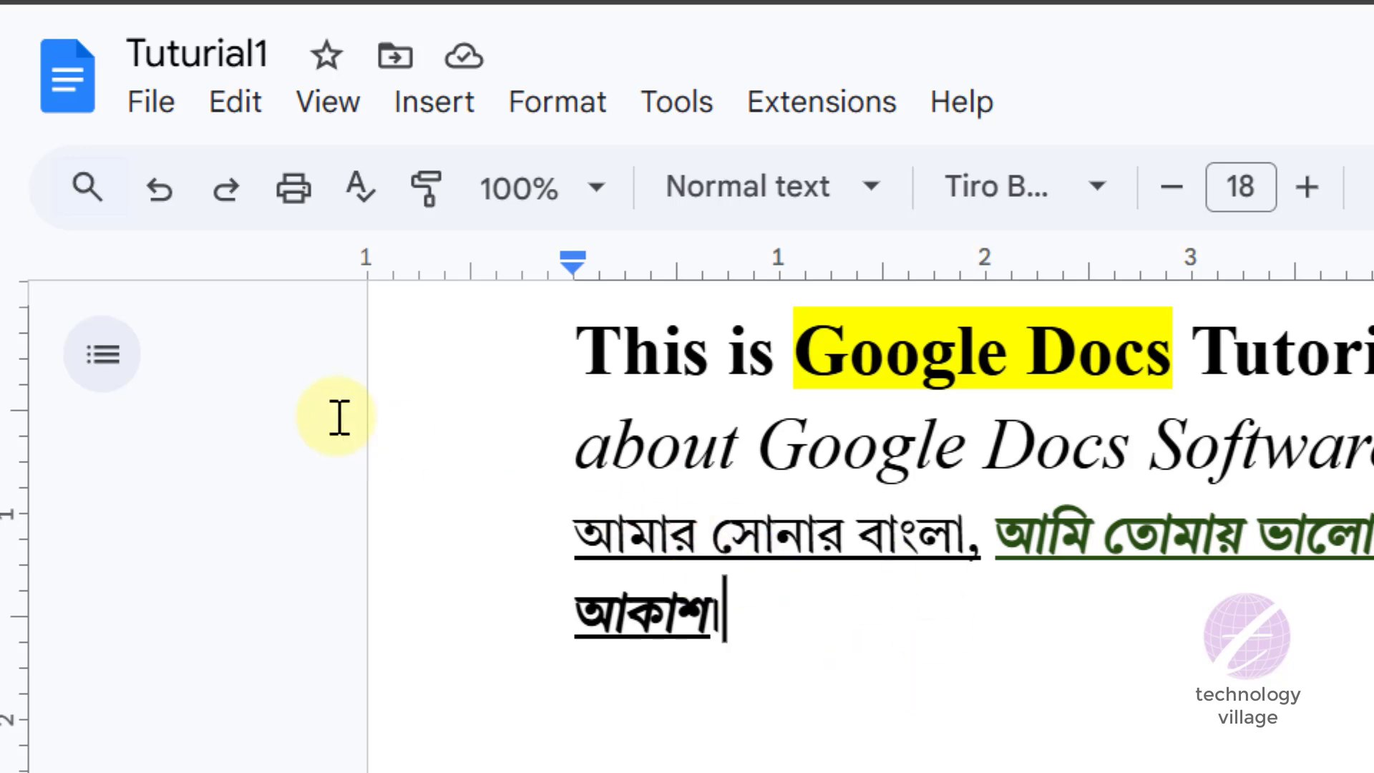
- Open the print settings for the document and set the destination to Adobe PDF
left_click(300, 192)
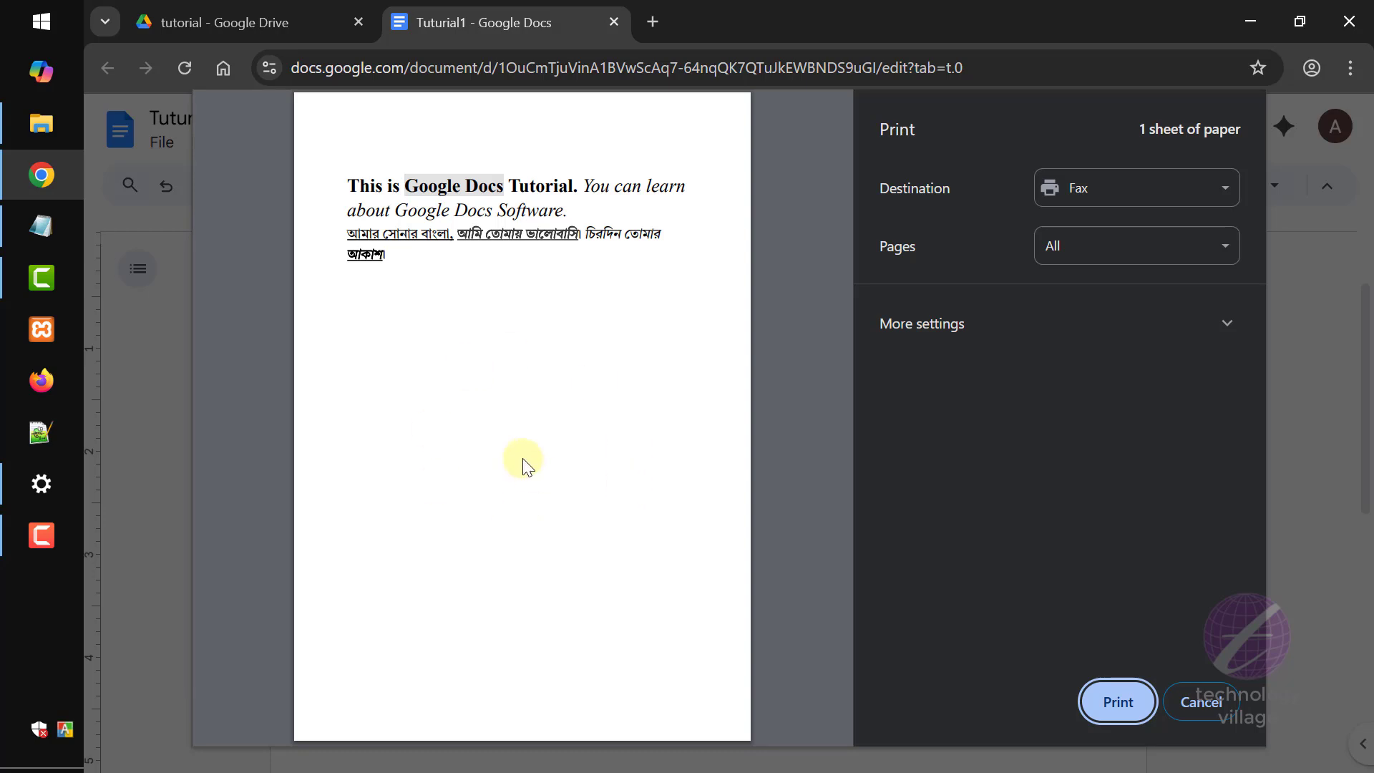
left_click(1226, 188)
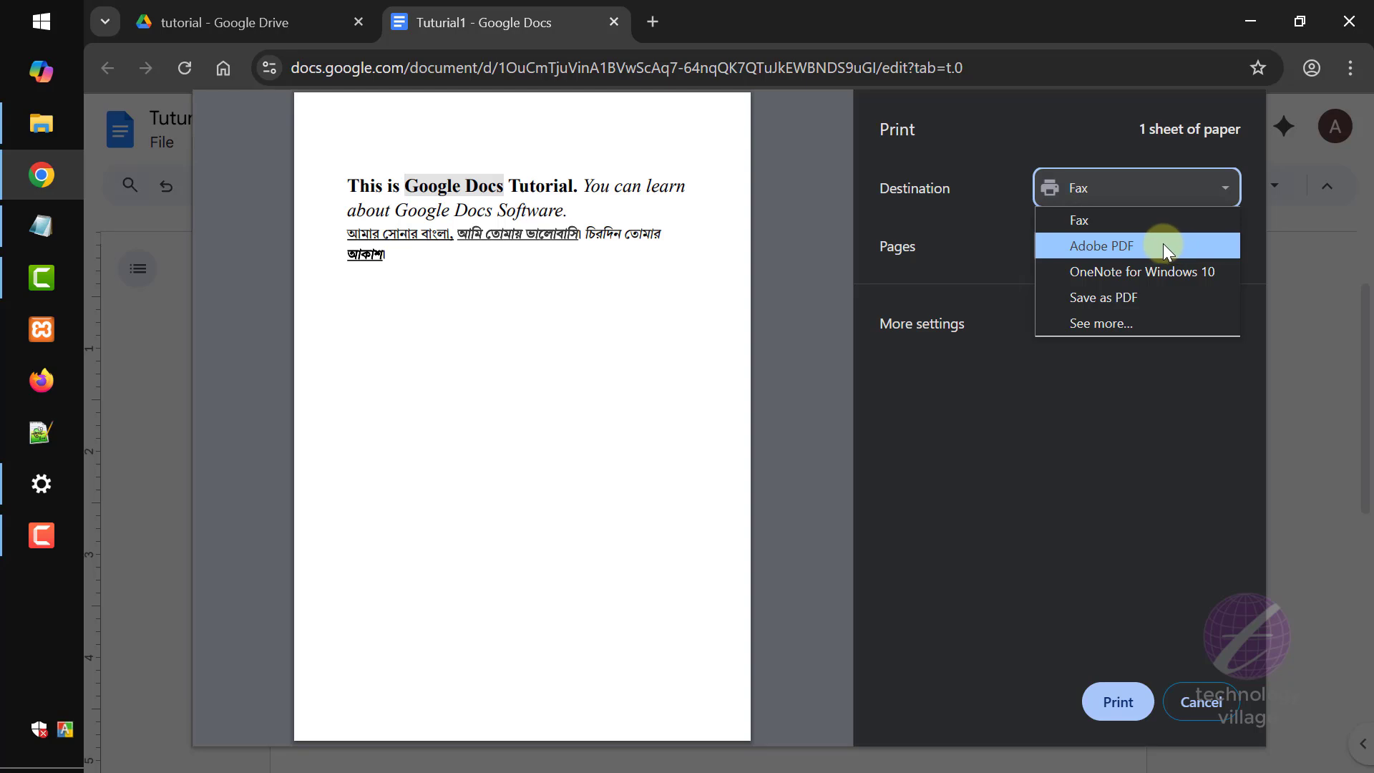
left_click(1124, 246)
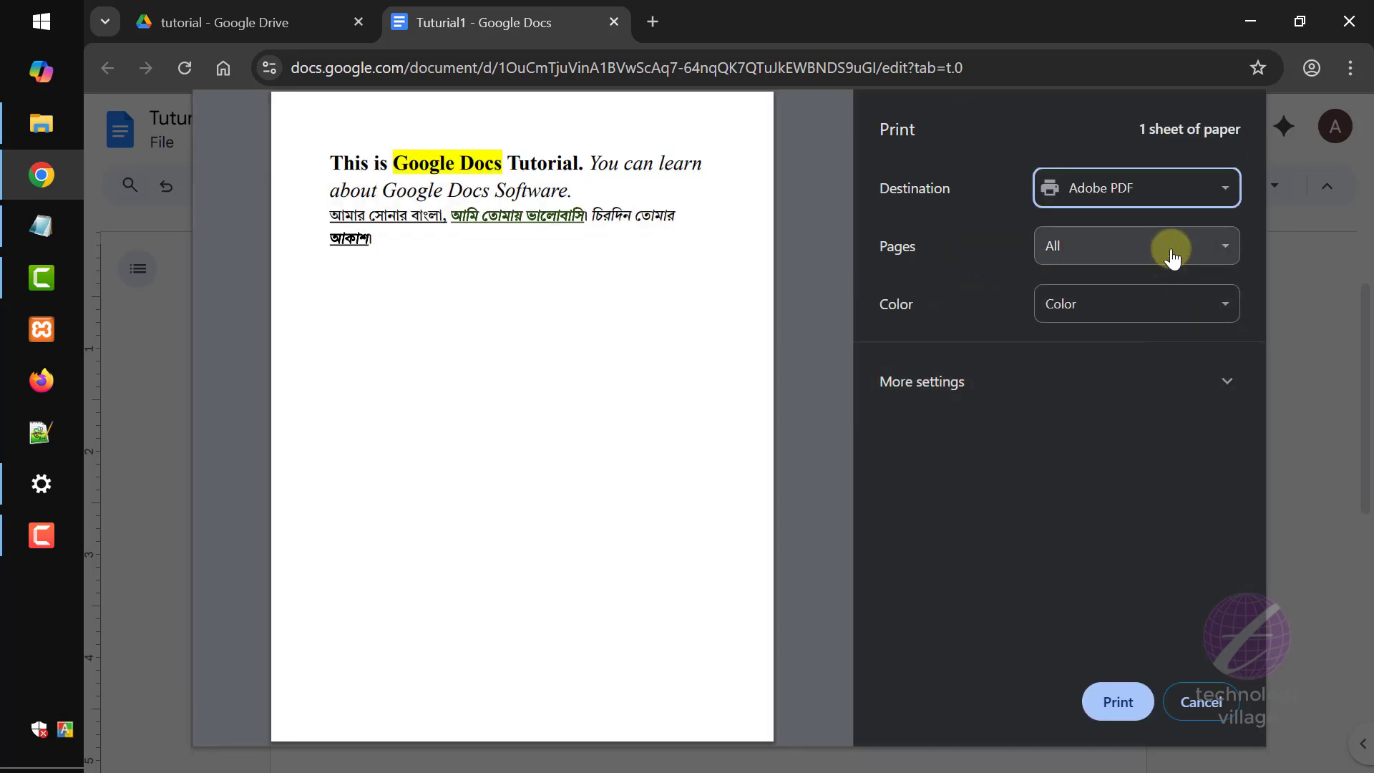
- Switch the print range to Custom, try 1-5 and 2,5,6, and set it to page 1
left_click(1167, 260)
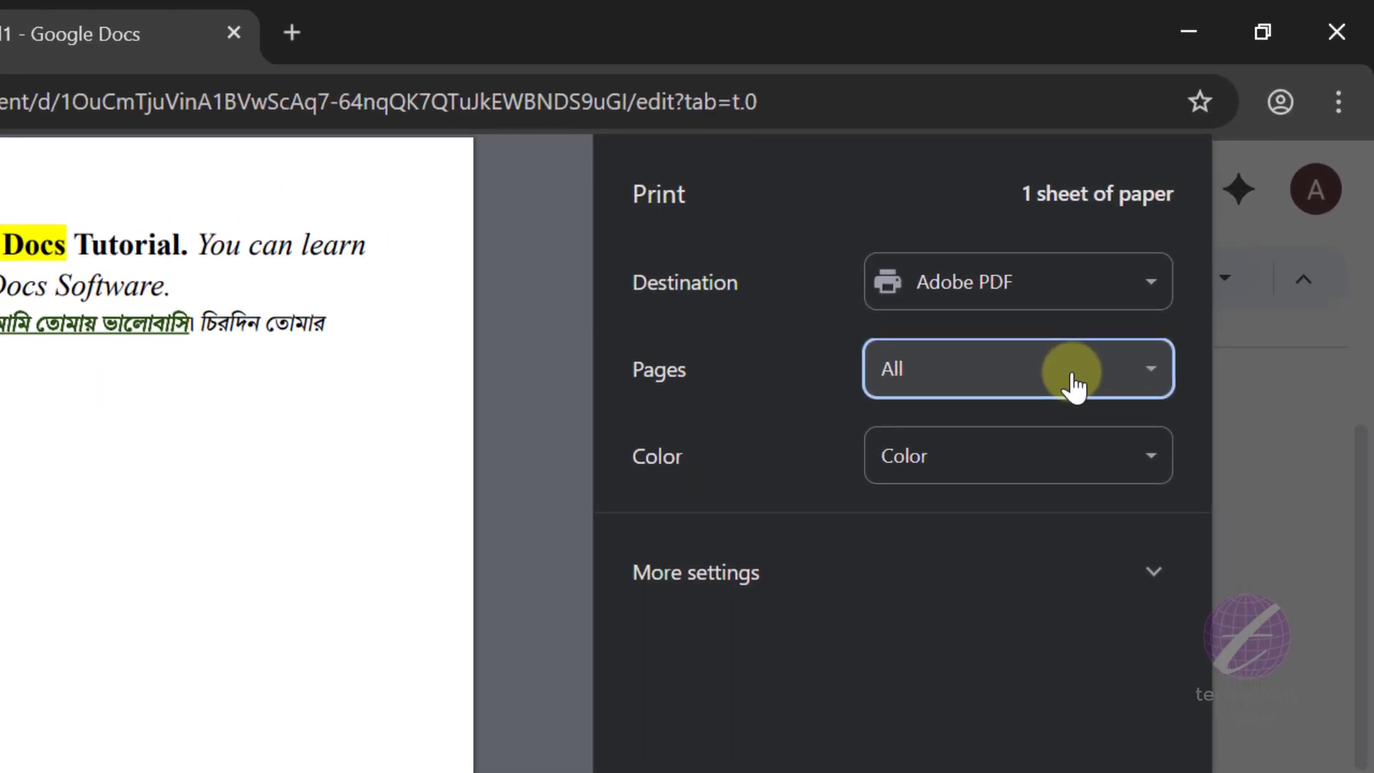
left_click(1027, 381)
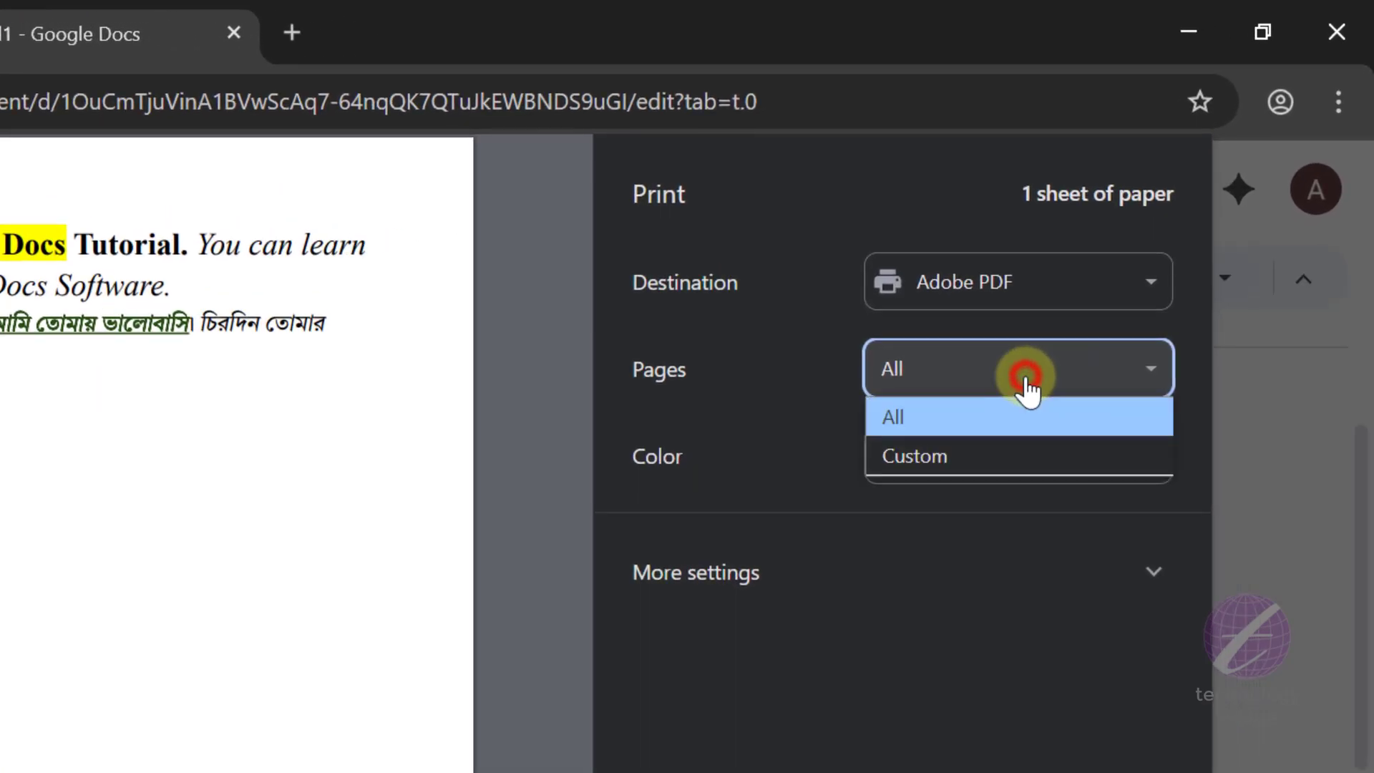
left_click(927, 457)
left_click(928, 436)
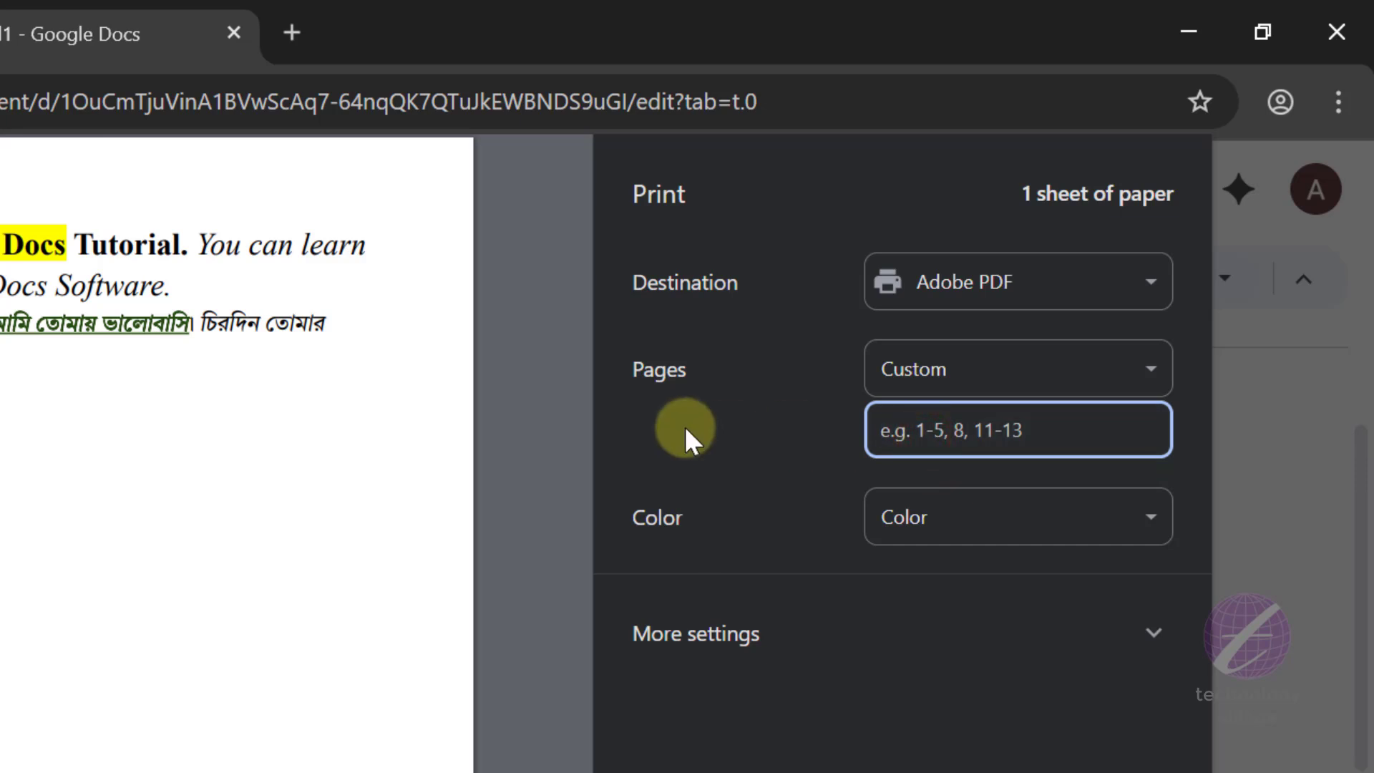
type("1-5")
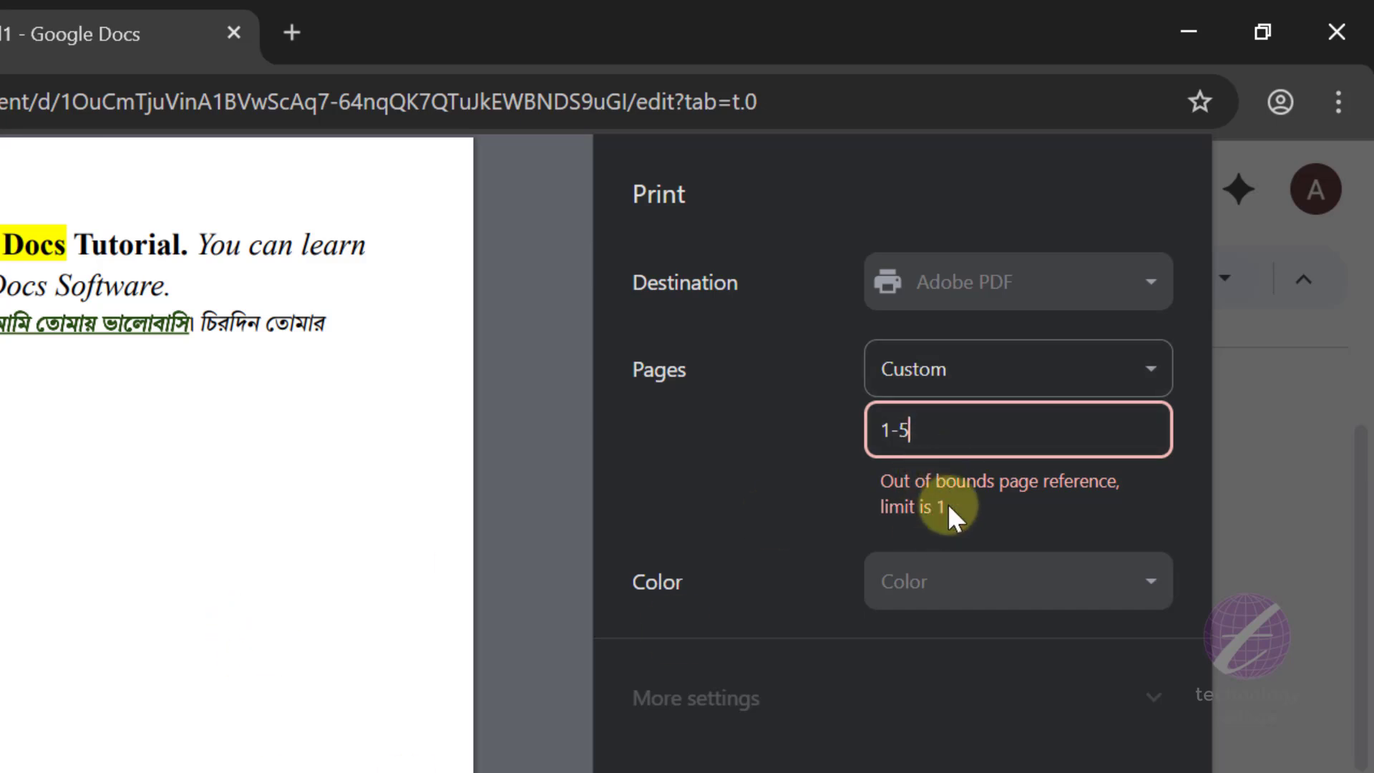
left_click(917, 430)
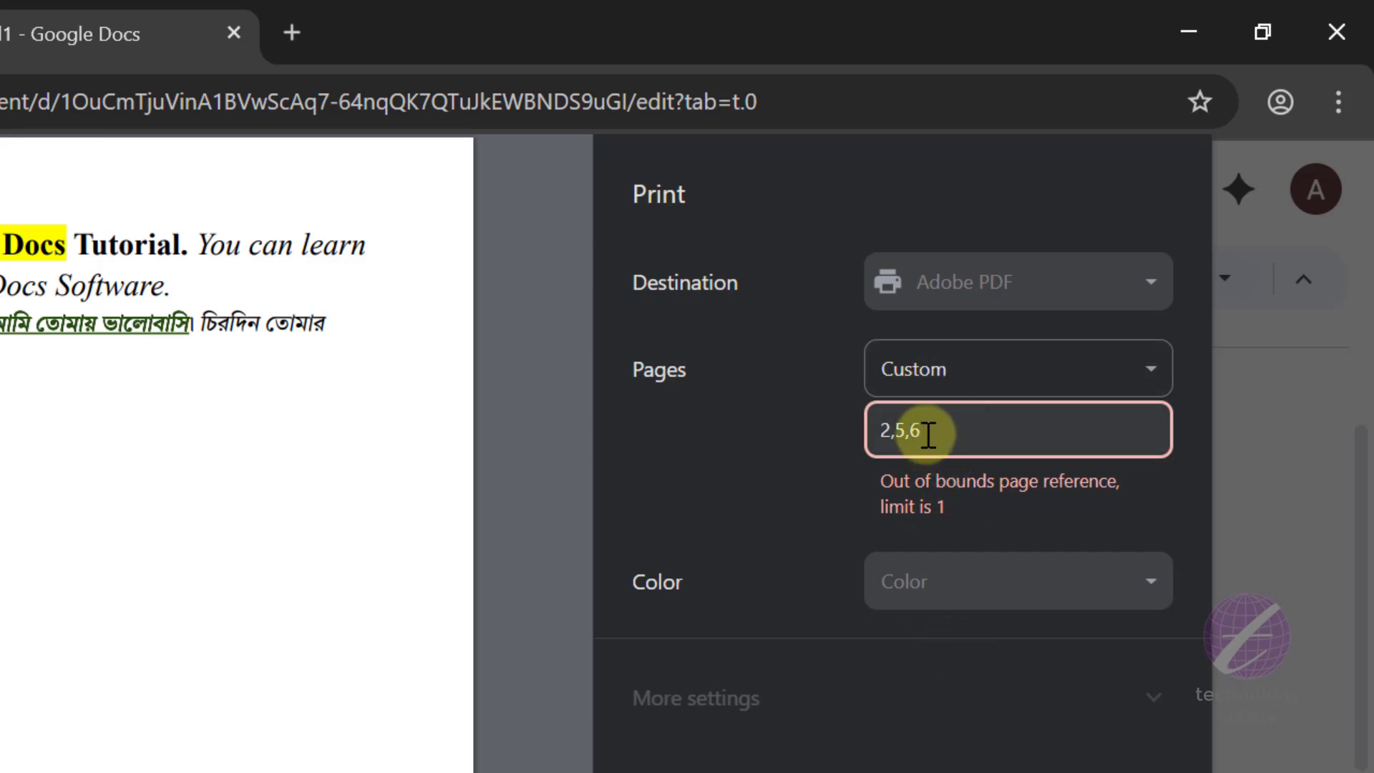
triple_click(928, 430)
type("1")
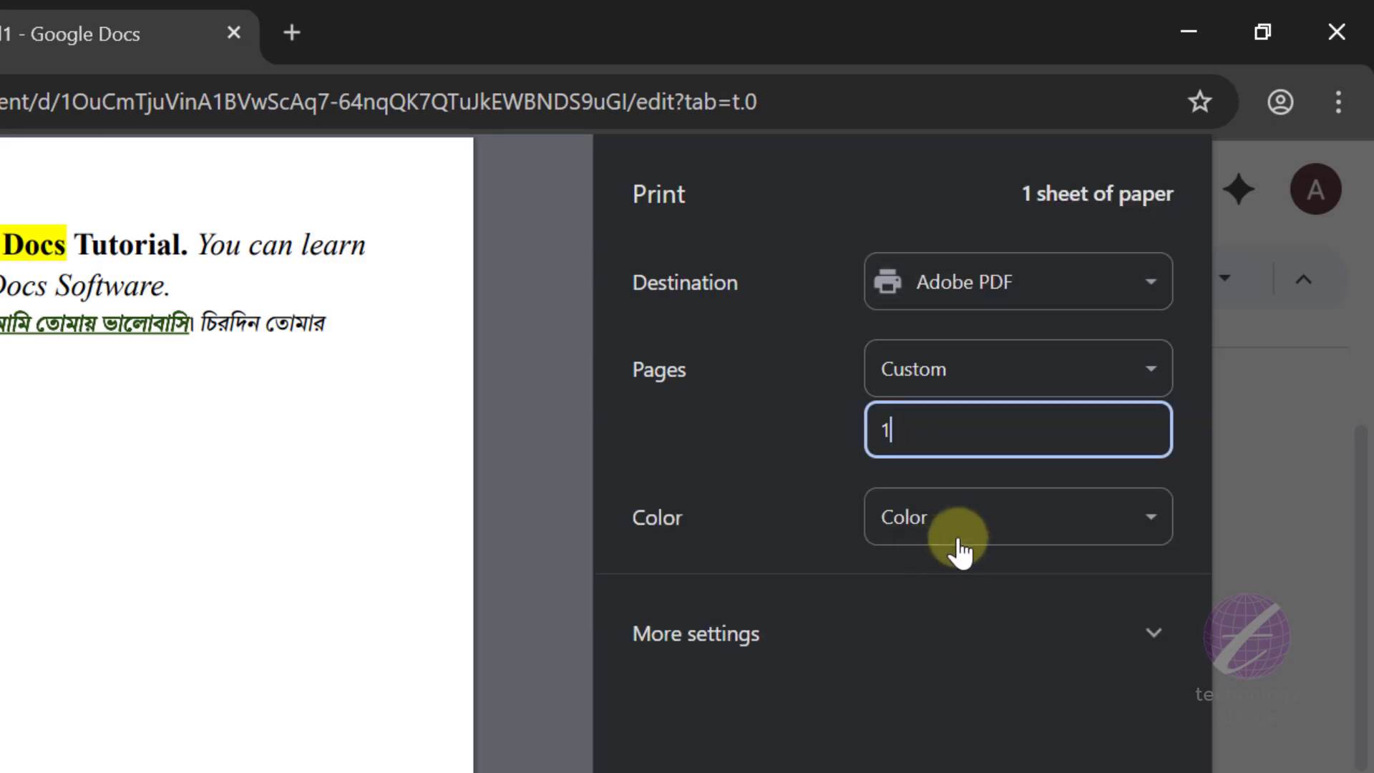
- Look at the print color choices and expand the additional print settings
left_click(958, 518)
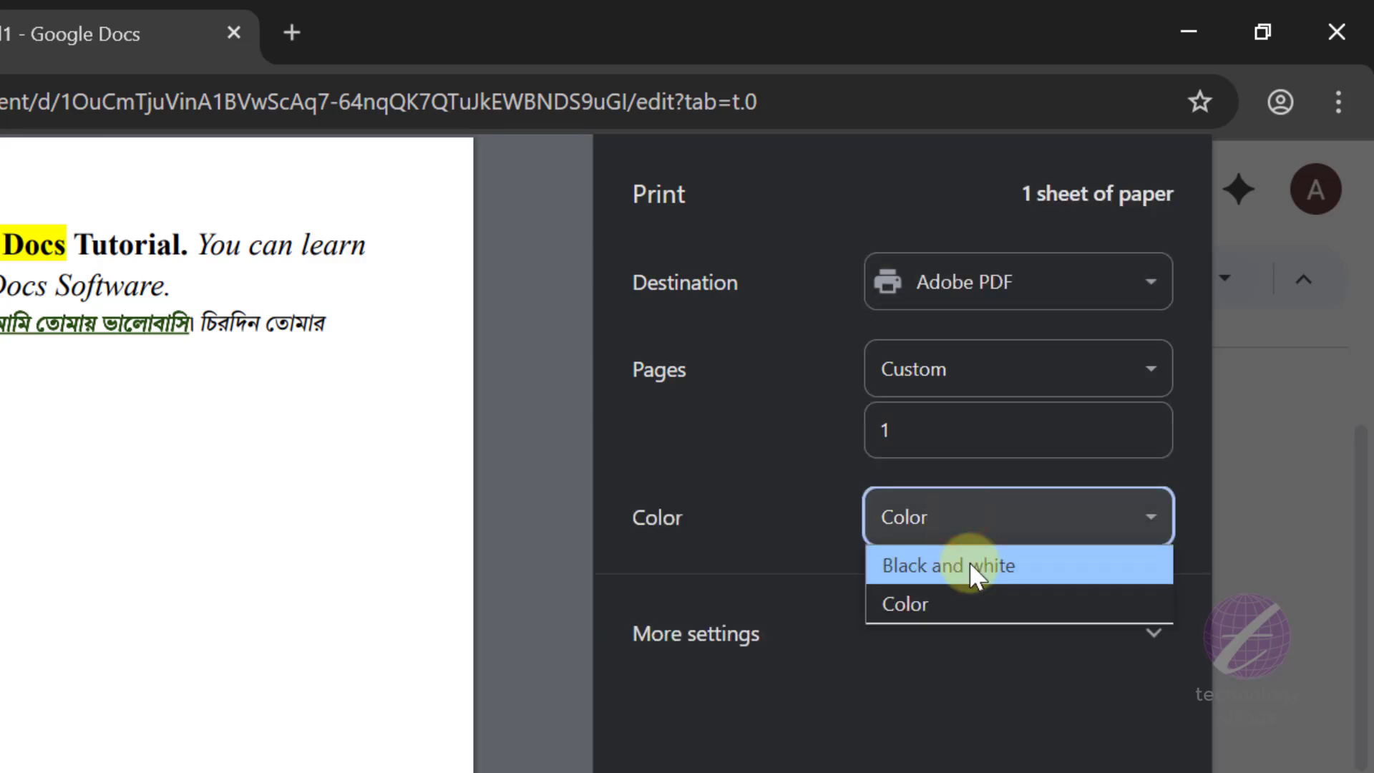
left_click(850, 745)
left_click(1130, 654)
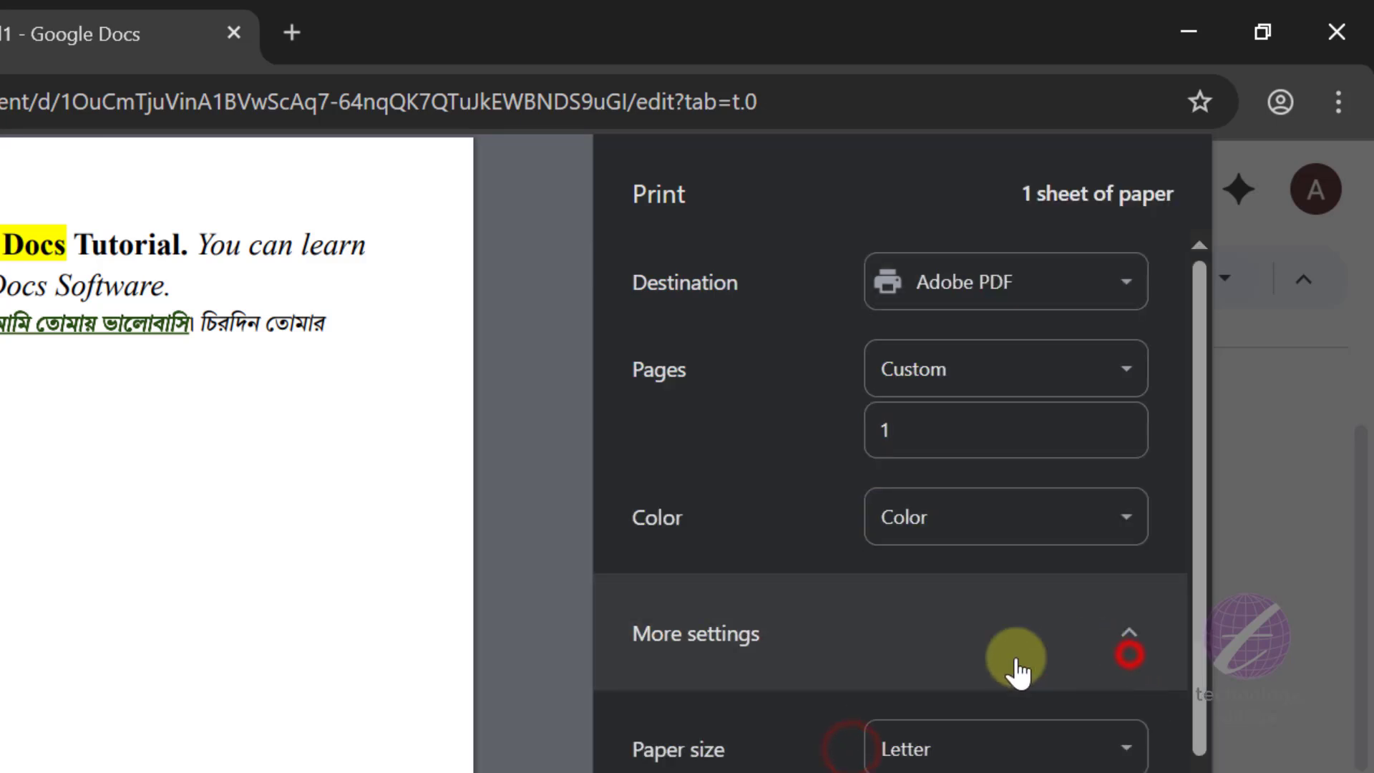
- Look through the paper size and pages-per-sheet choices, keep Letter and 1, and cancel the print job
scroll(988, 443, "down", 5)
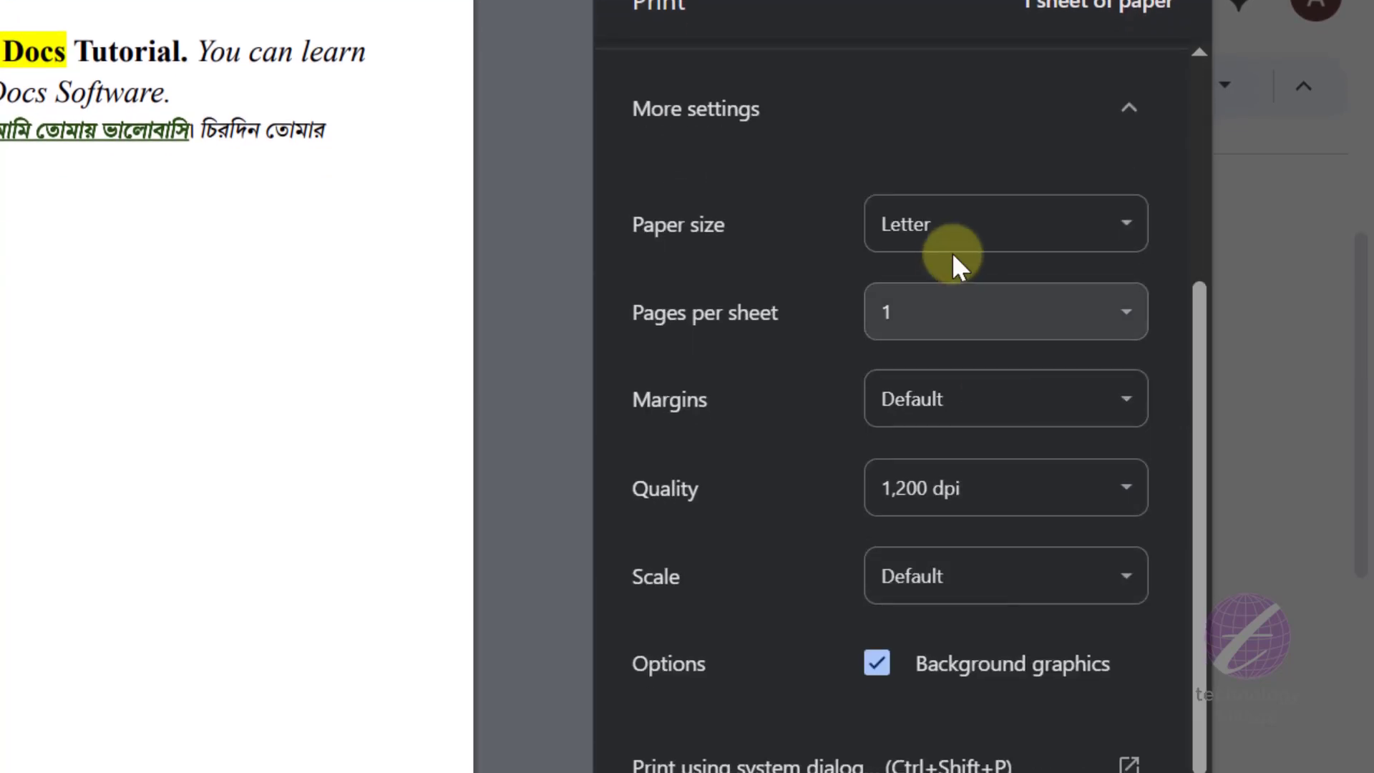
left_click(998, 229)
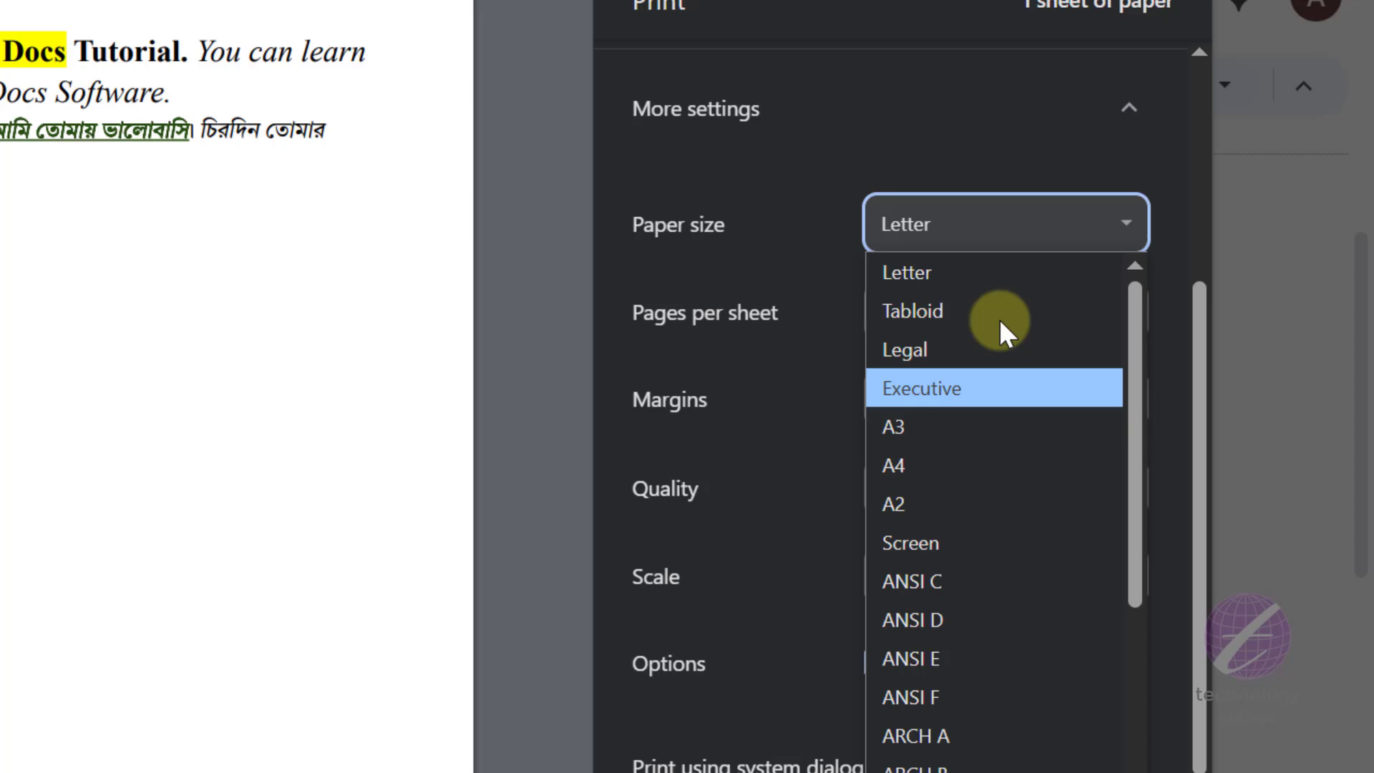
left_click(990, 226)
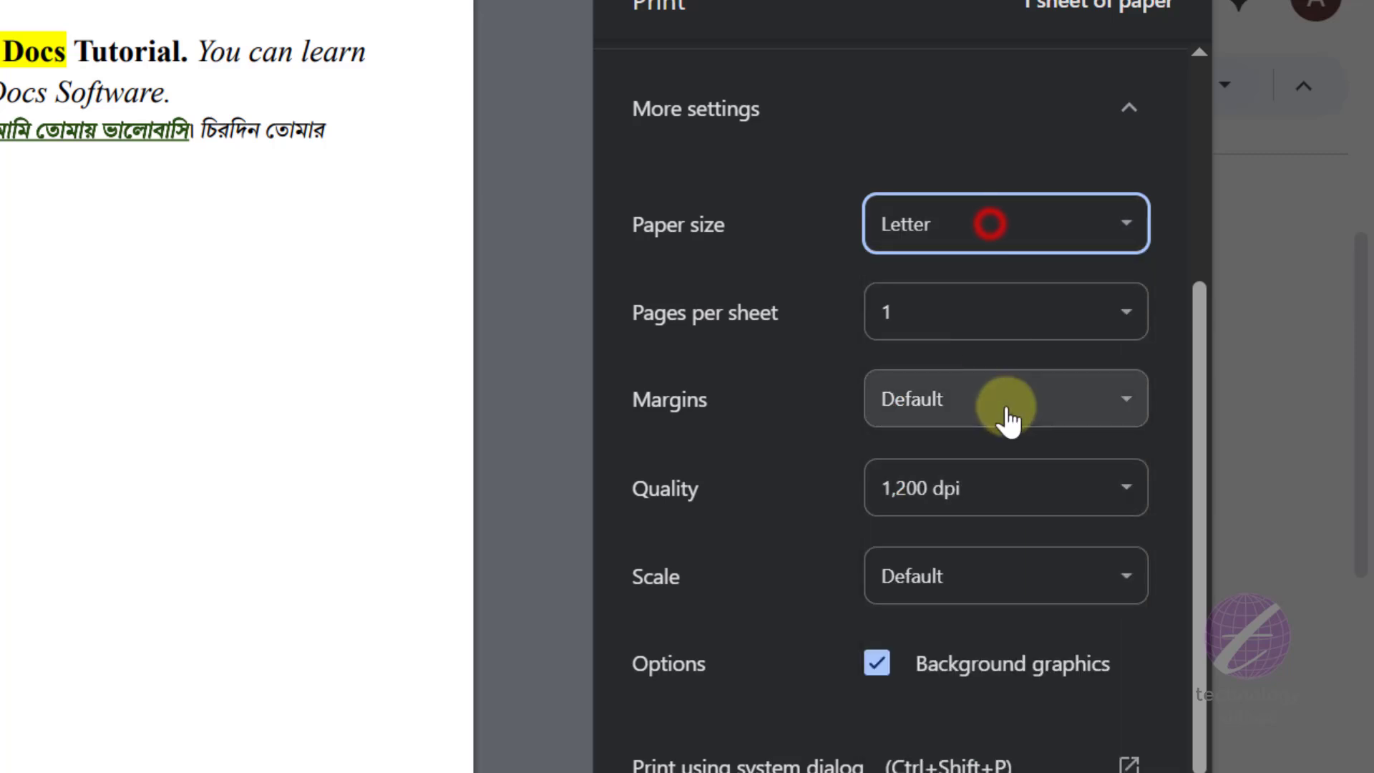
left_click(1009, 319)
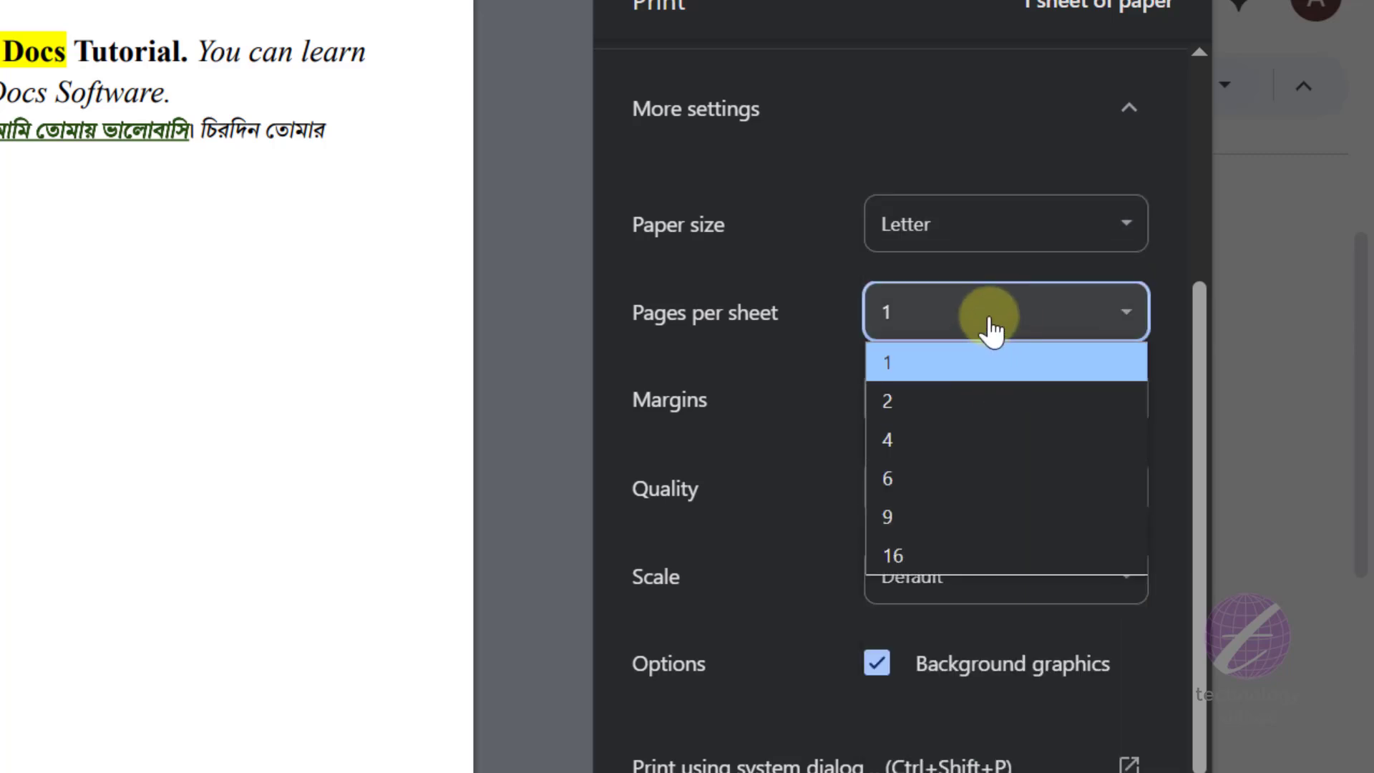
left_click(989, 315)
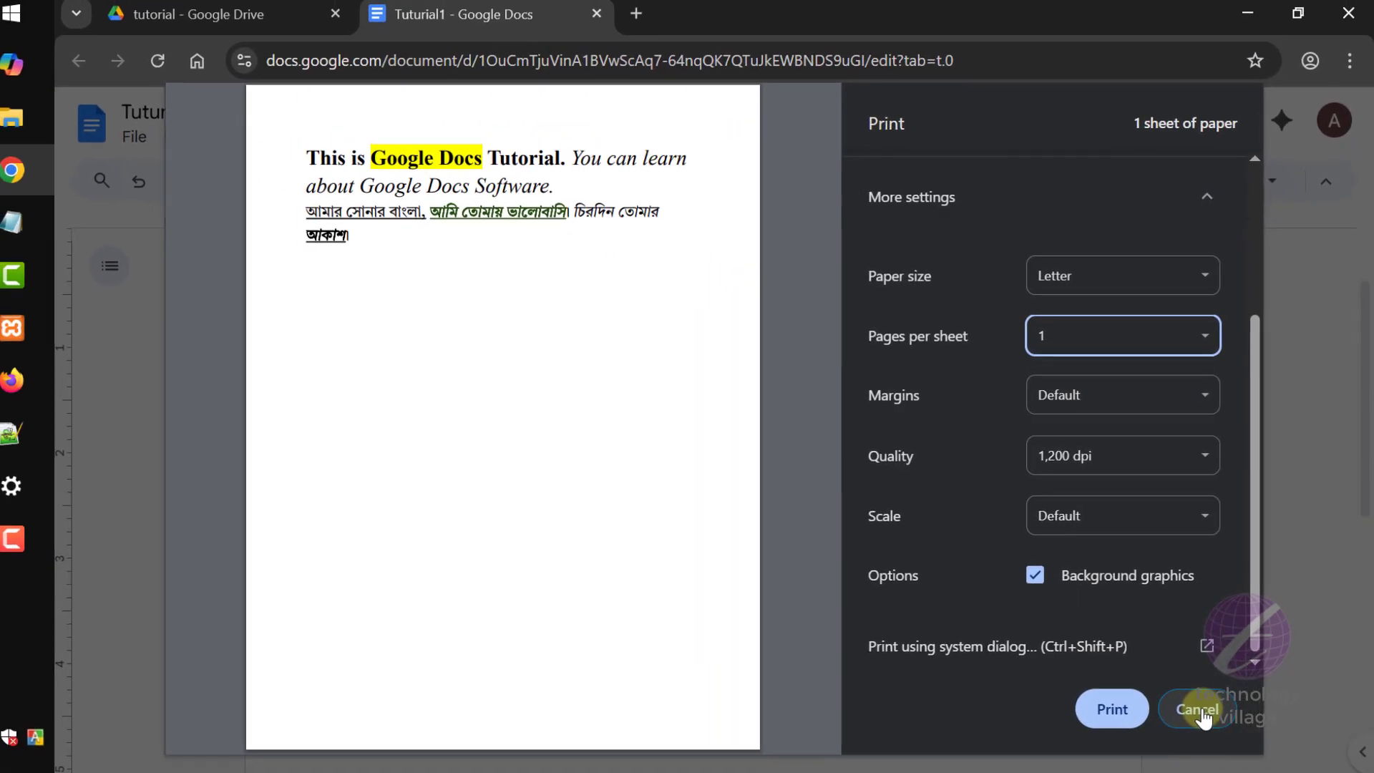
left_click(1183, 744)
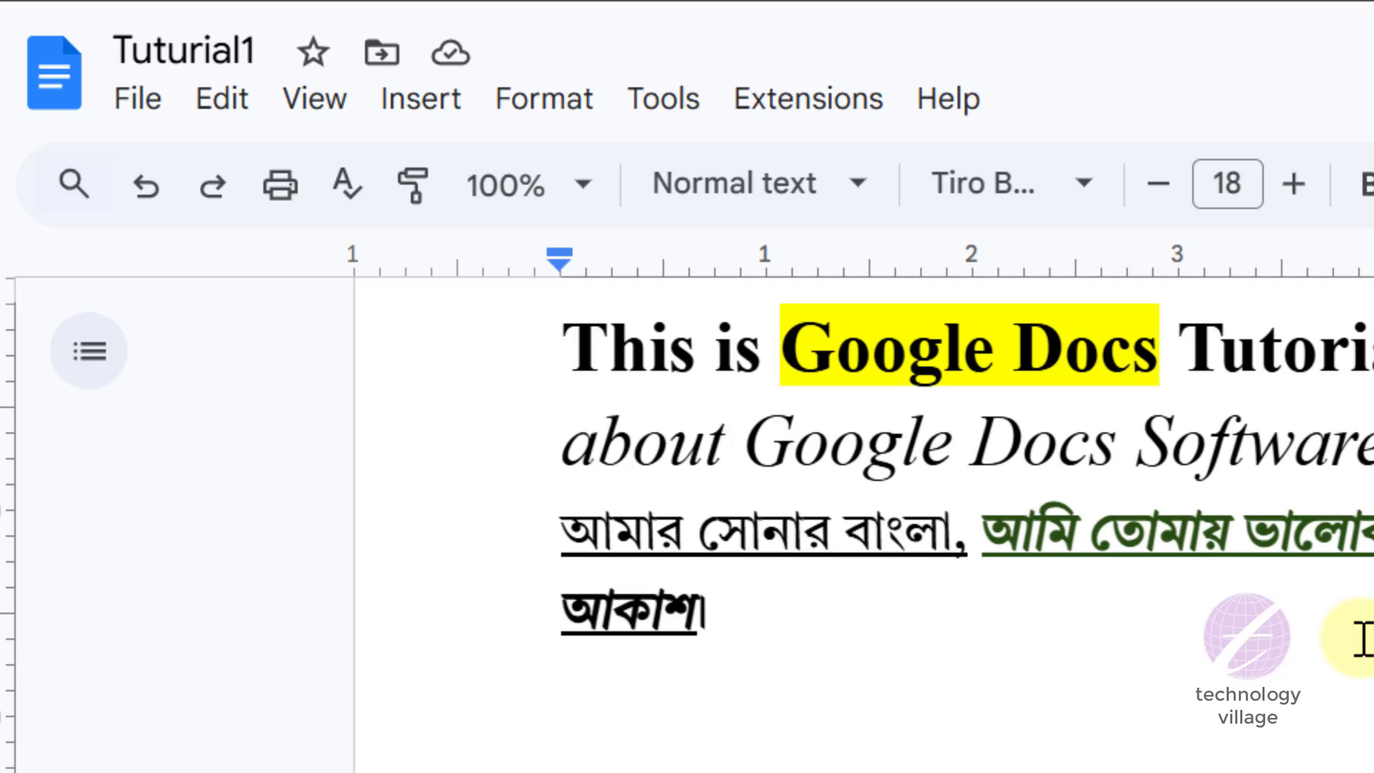
- Misspell Software as Sftware and about as abot in the italic sentence
scroll(949, 644, "up", 2)
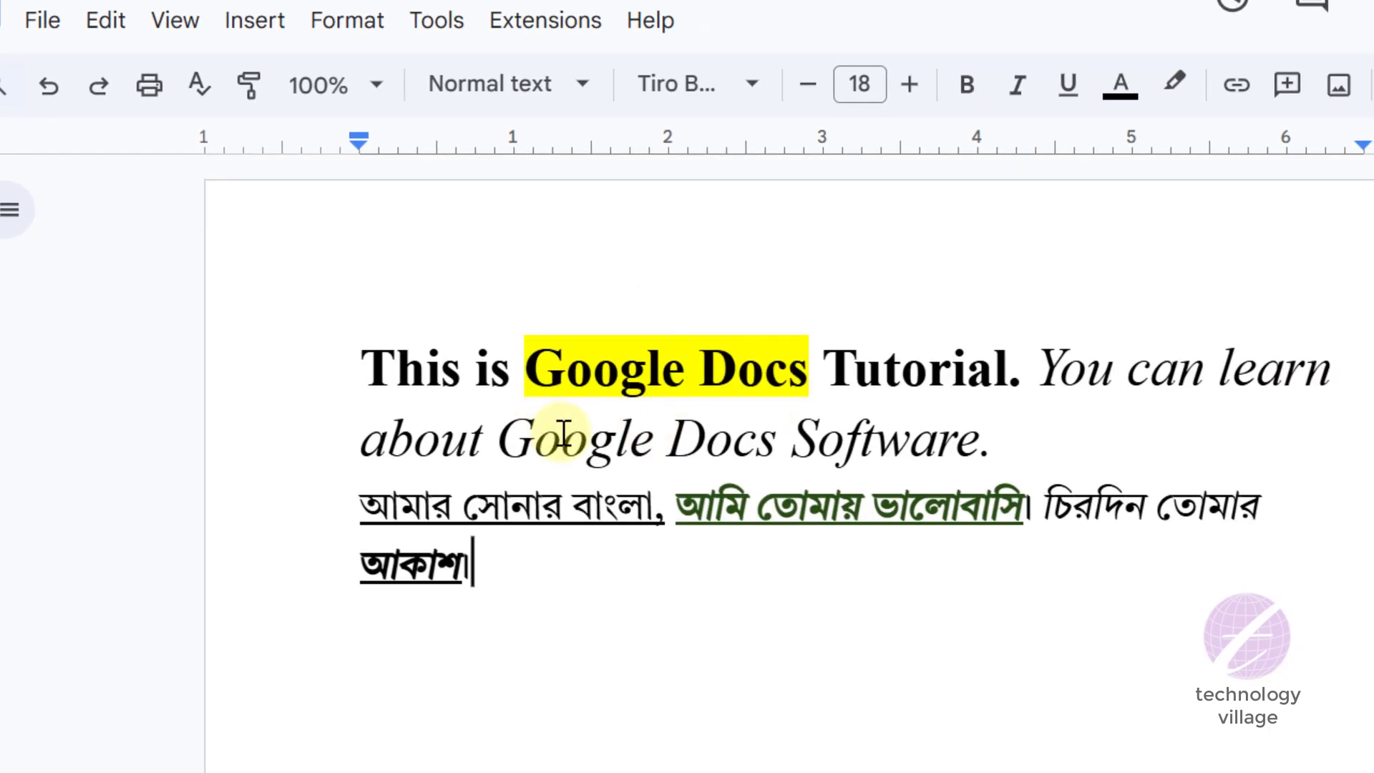
left_click_drag(829, 367, 982, 398)
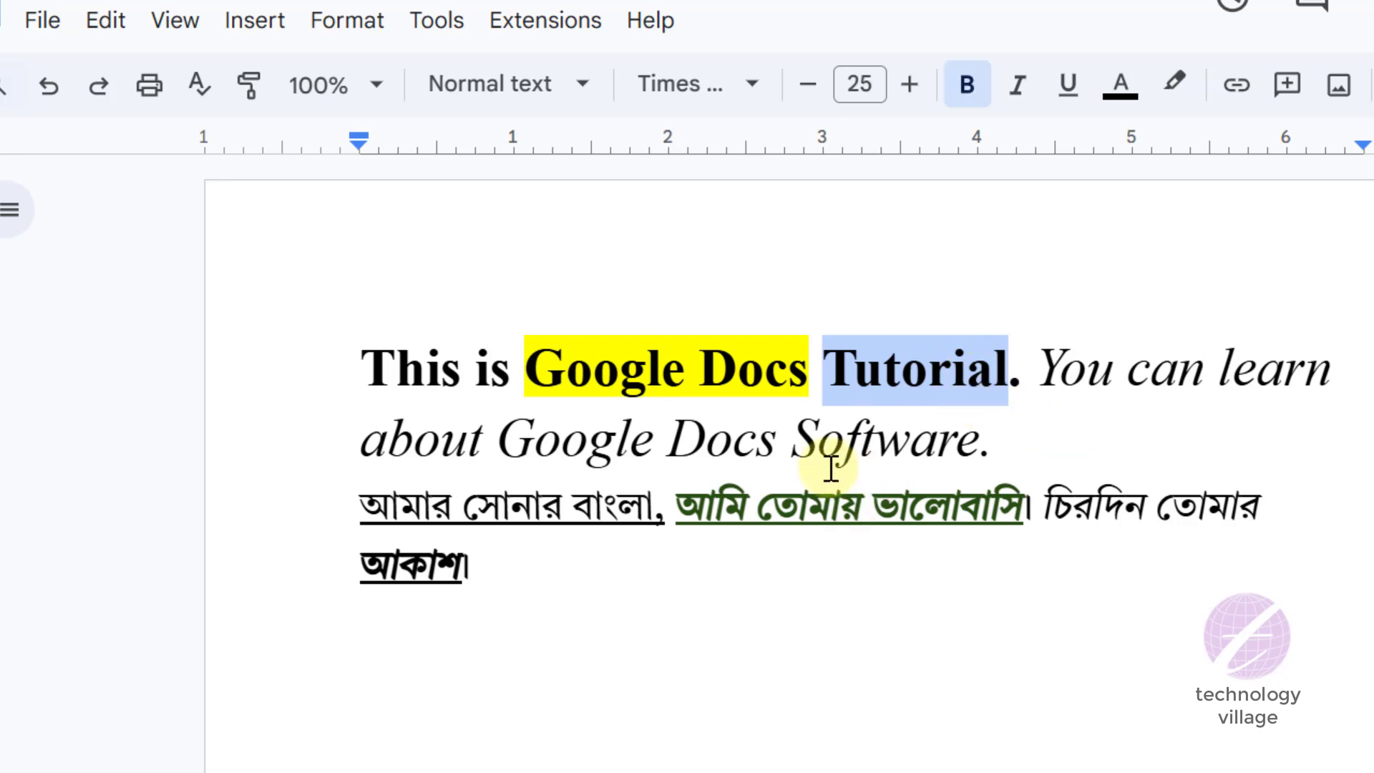
left_click(838, 439)
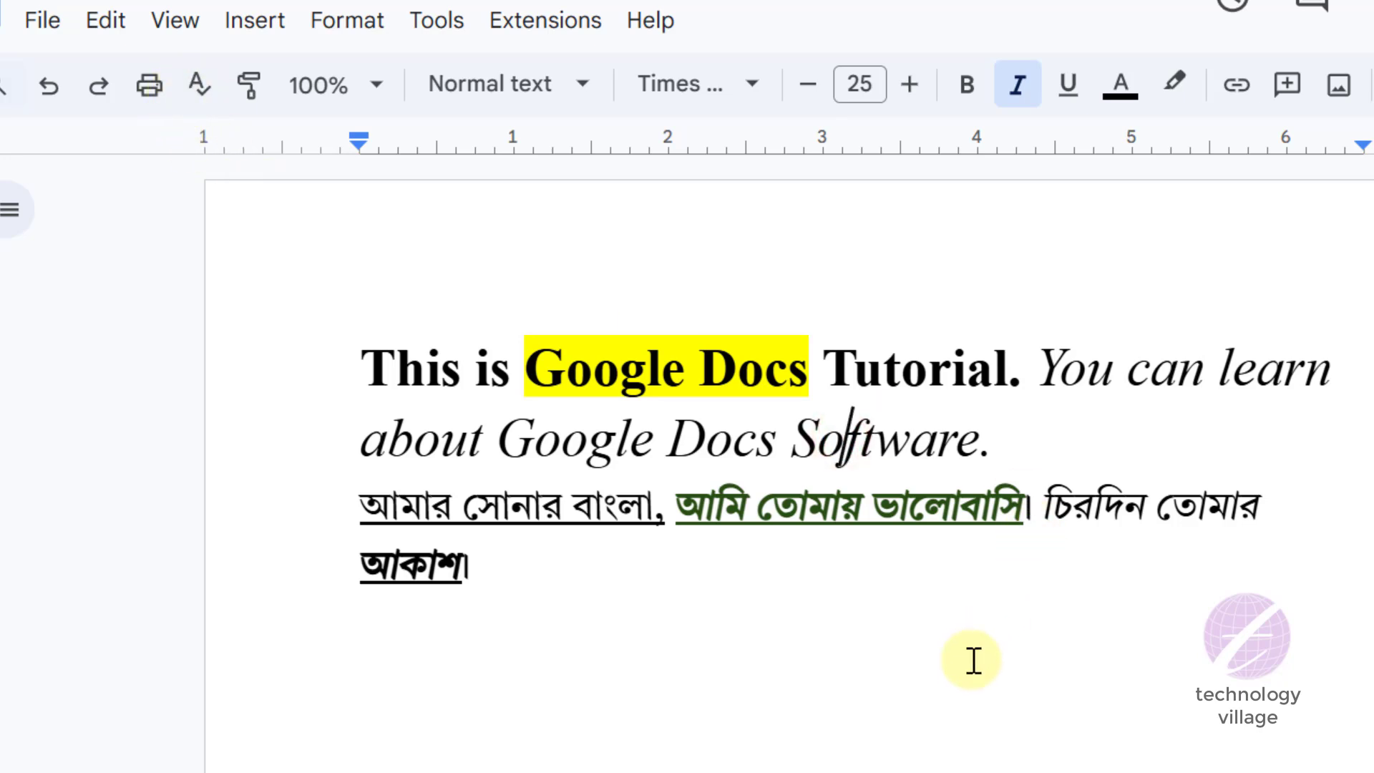
key("BackSpace")
left_click(1031, 456)
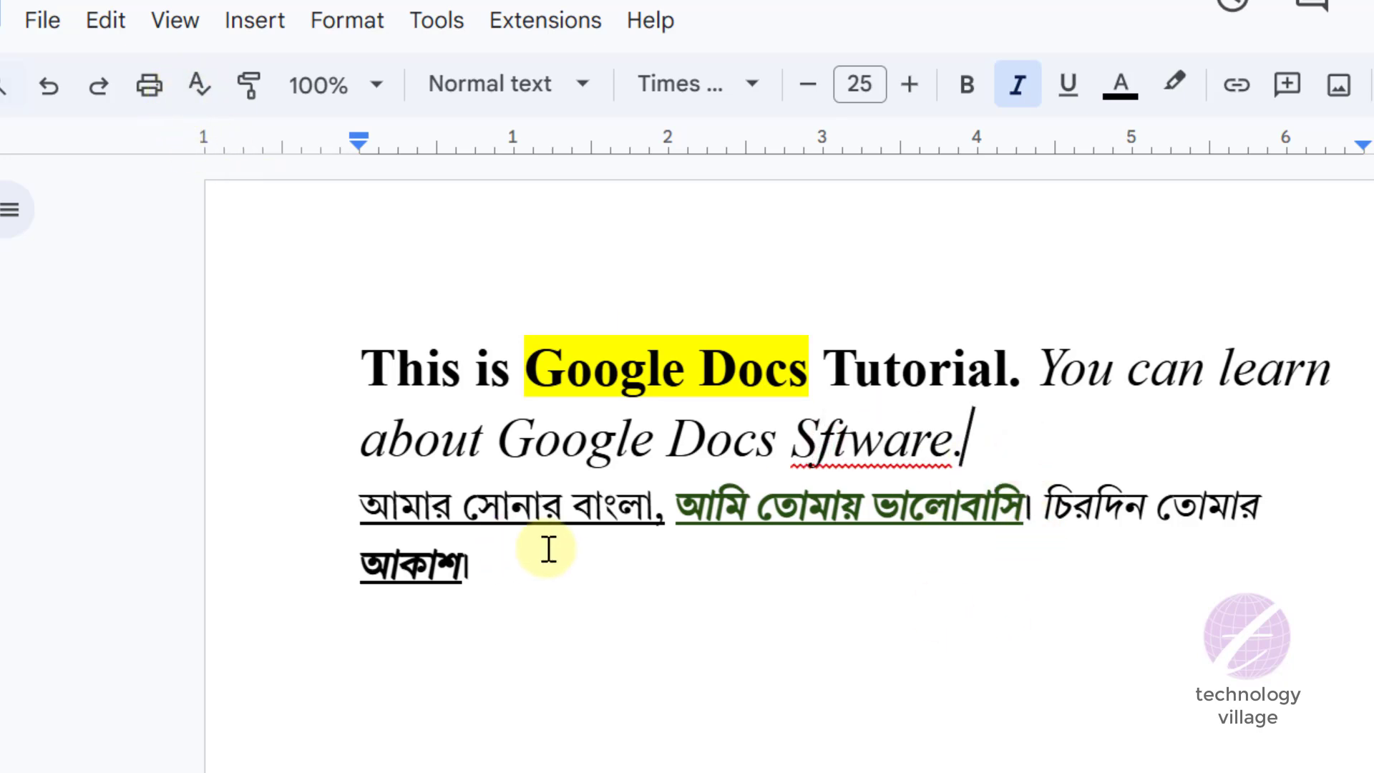
left_click(462, 438)
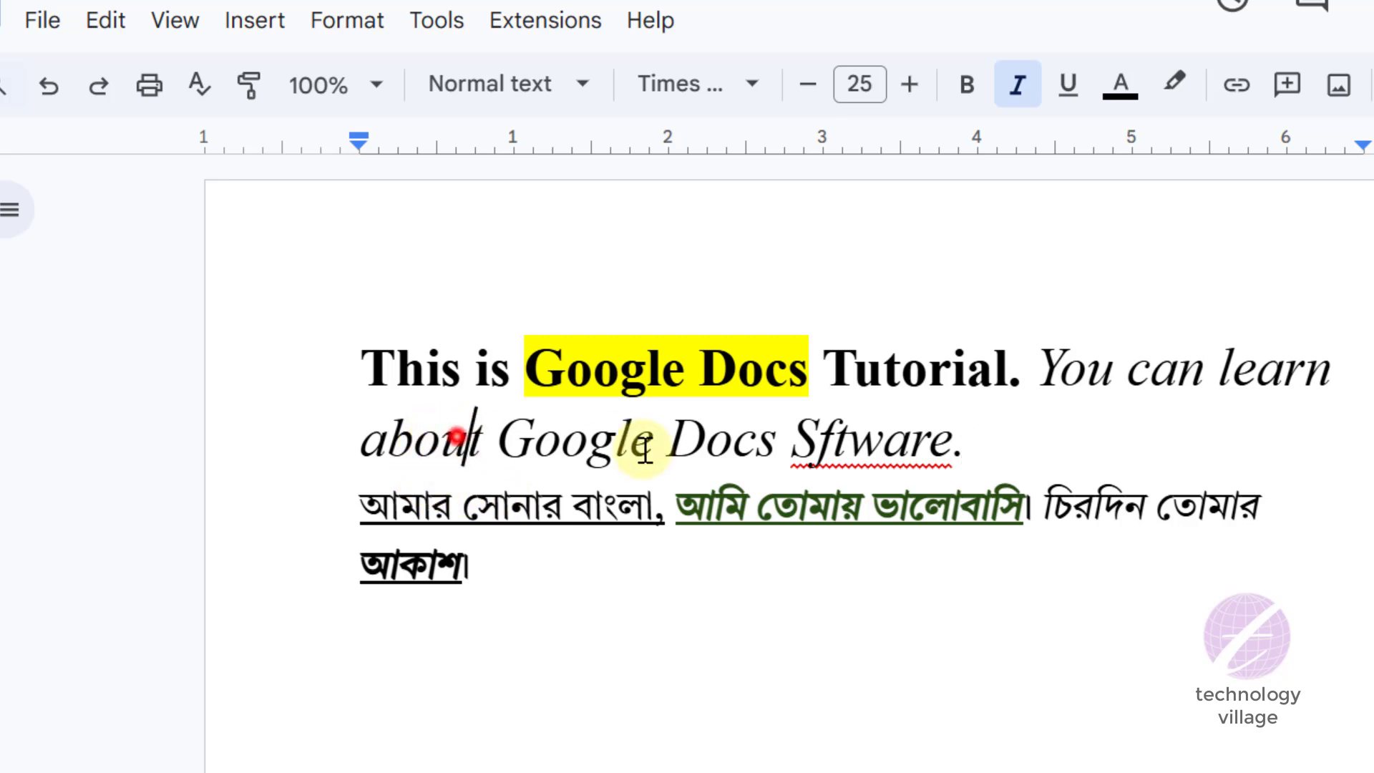
key("BackSpace")
left_click(1054, 450)
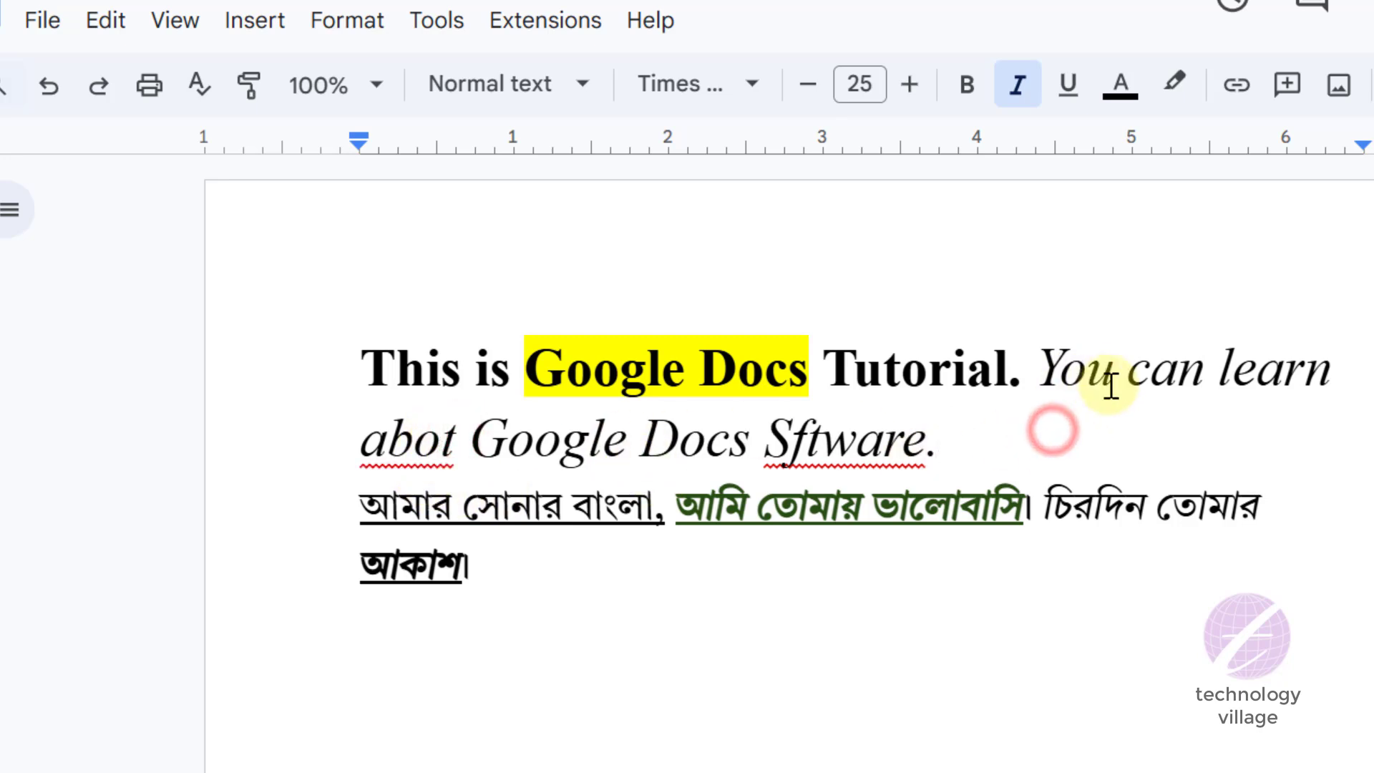
- Replace the capital Y of You with a lowercase y at the start of the italic sentence
left_click(1043, 356)
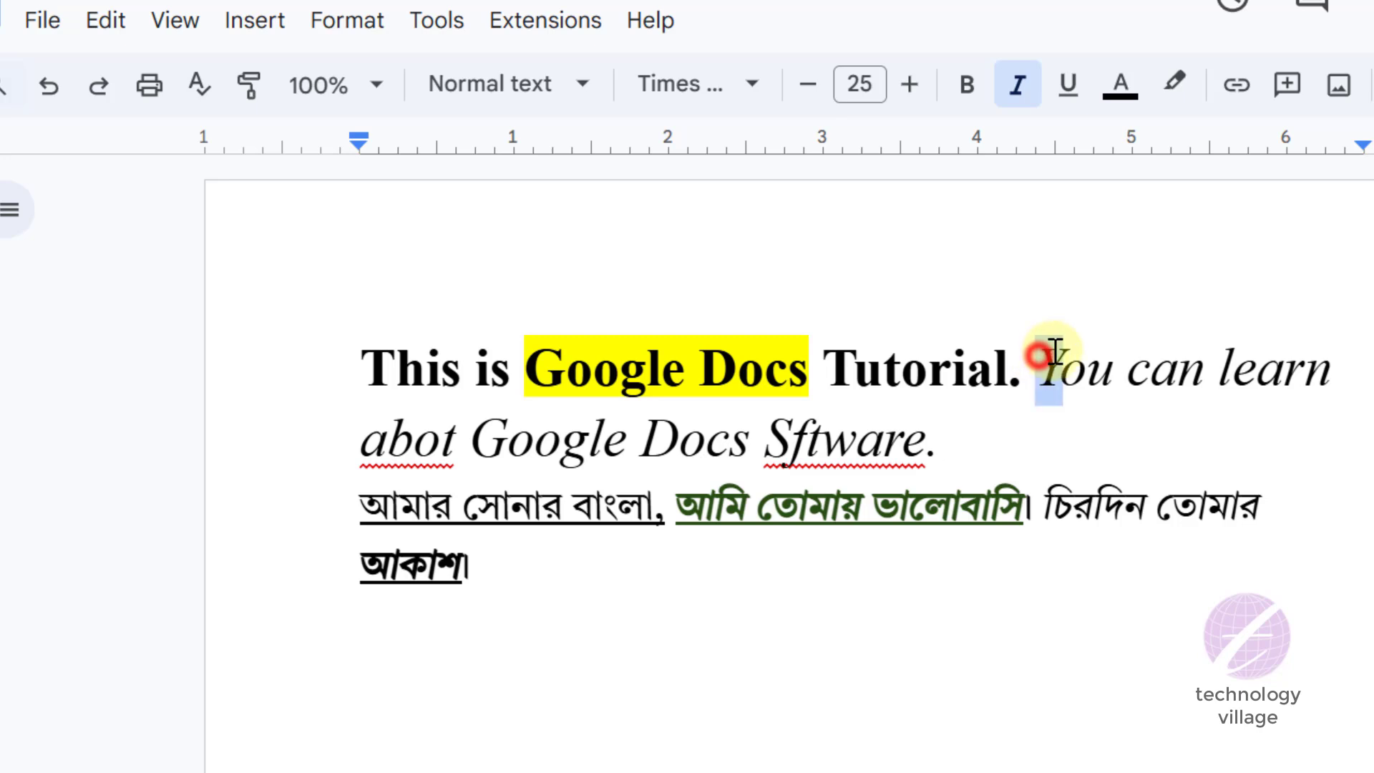
key("BackSpace")
type("y")
left_click(1069, 451)
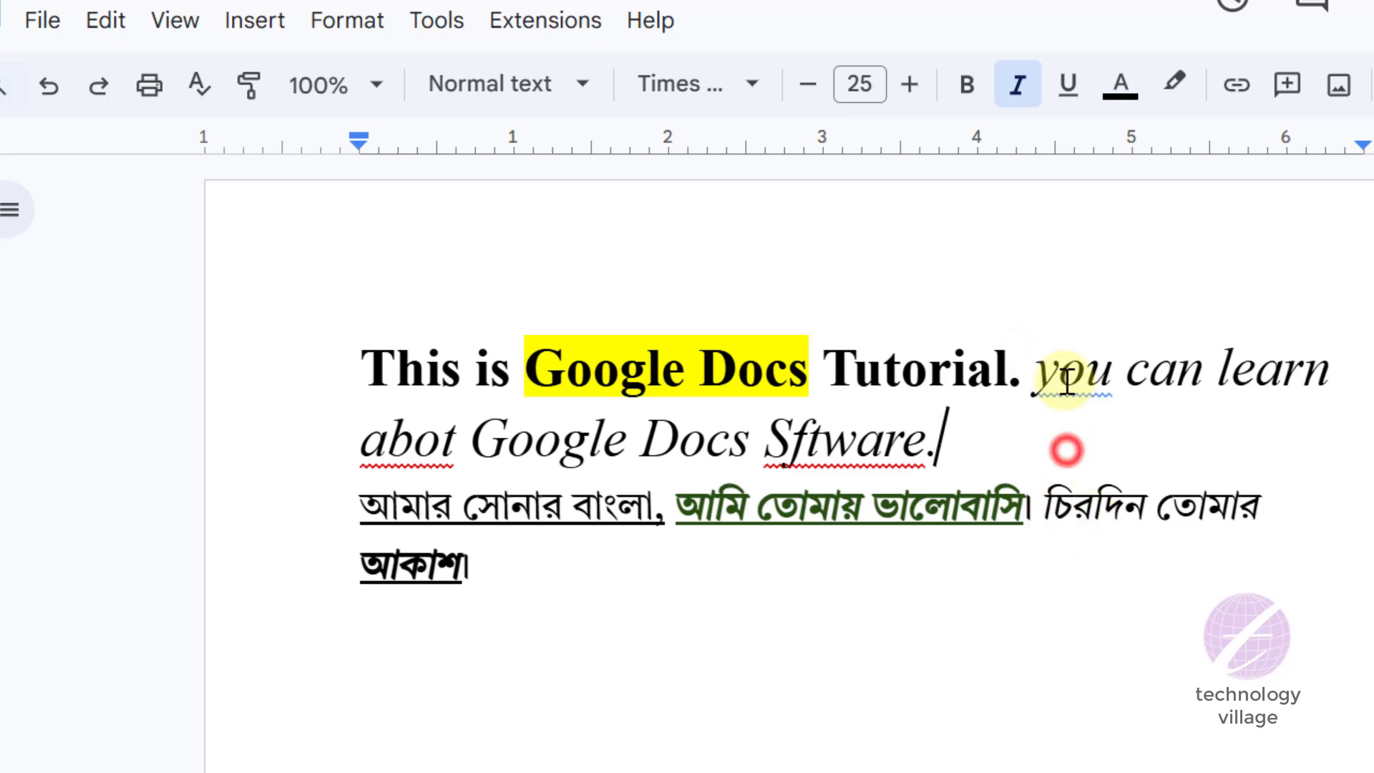
- Run the spelling and grammar check from the document's start and accept the corrections You, about and Software
left_click(431, 374)
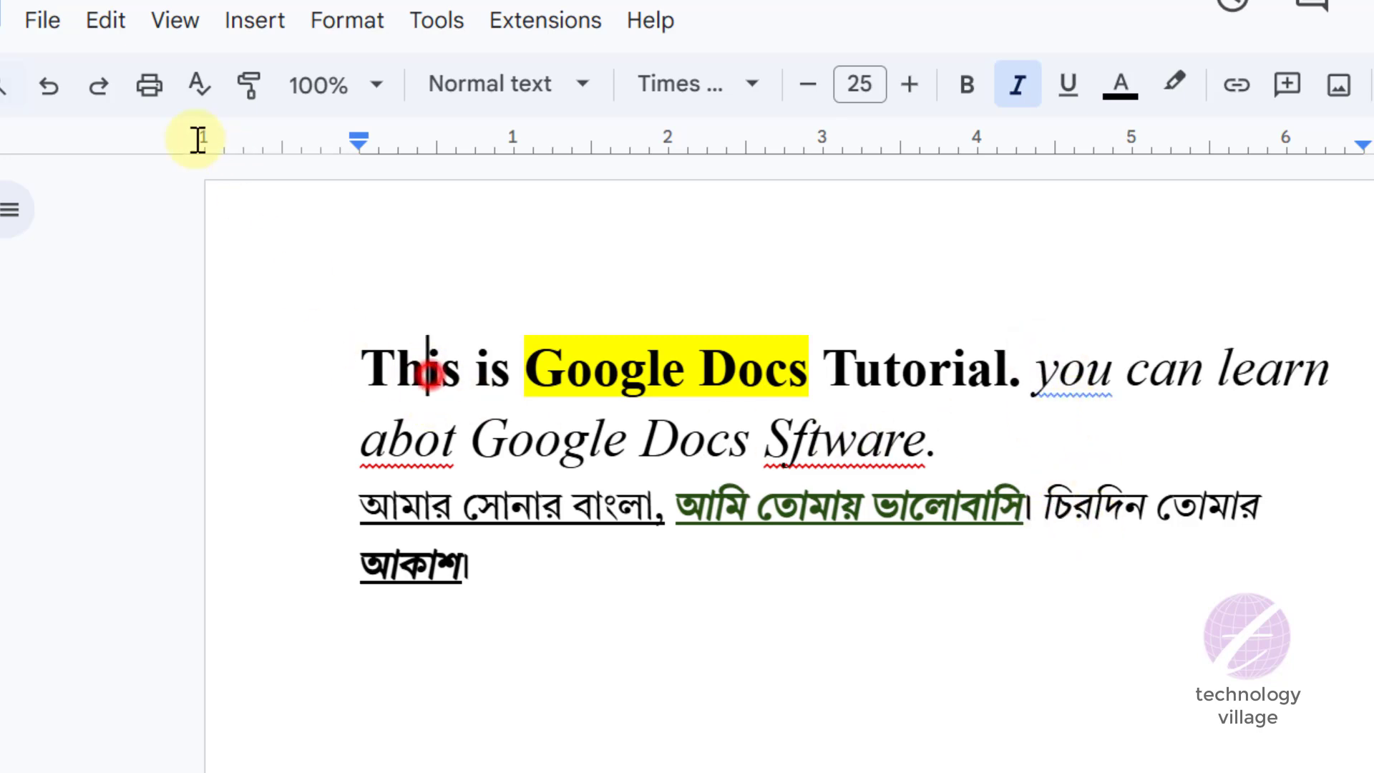
left_click(193, 88)
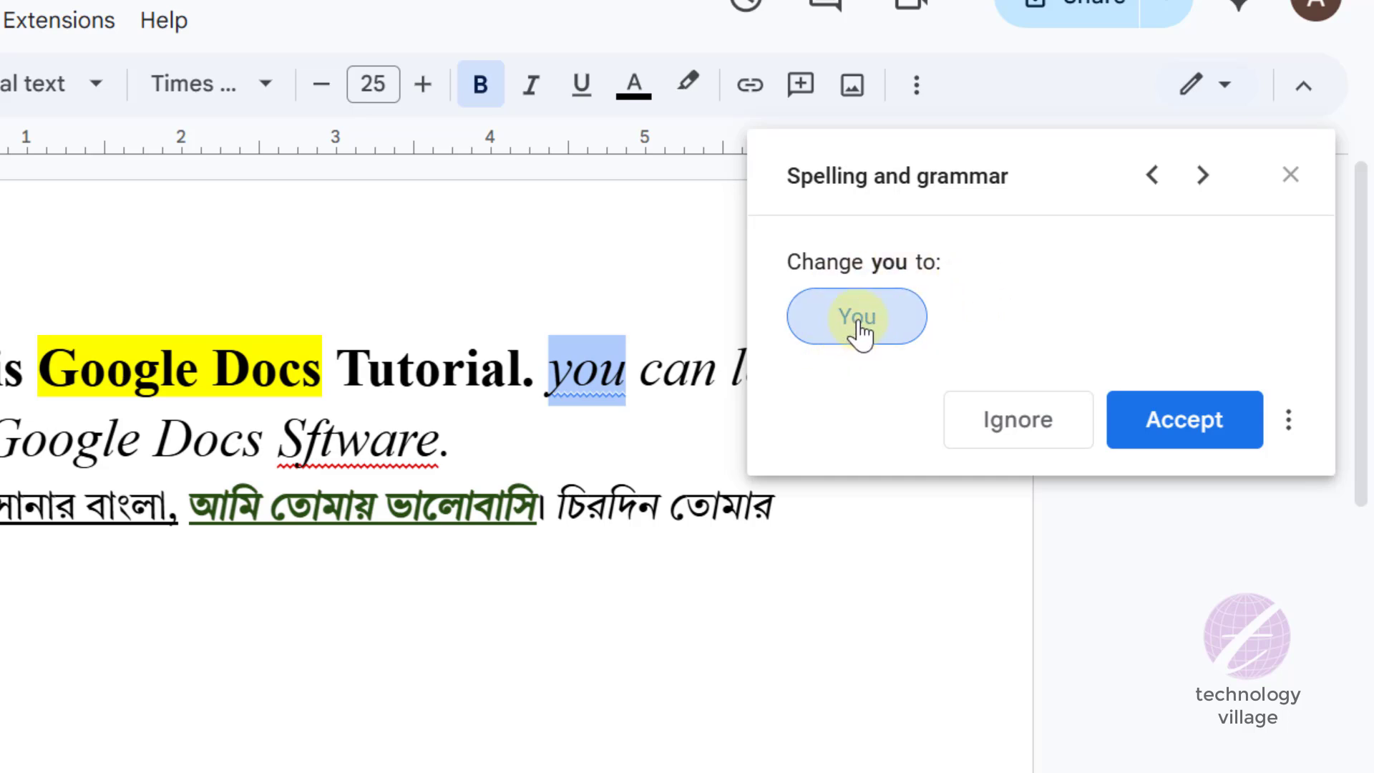
left_click(1178, 426)
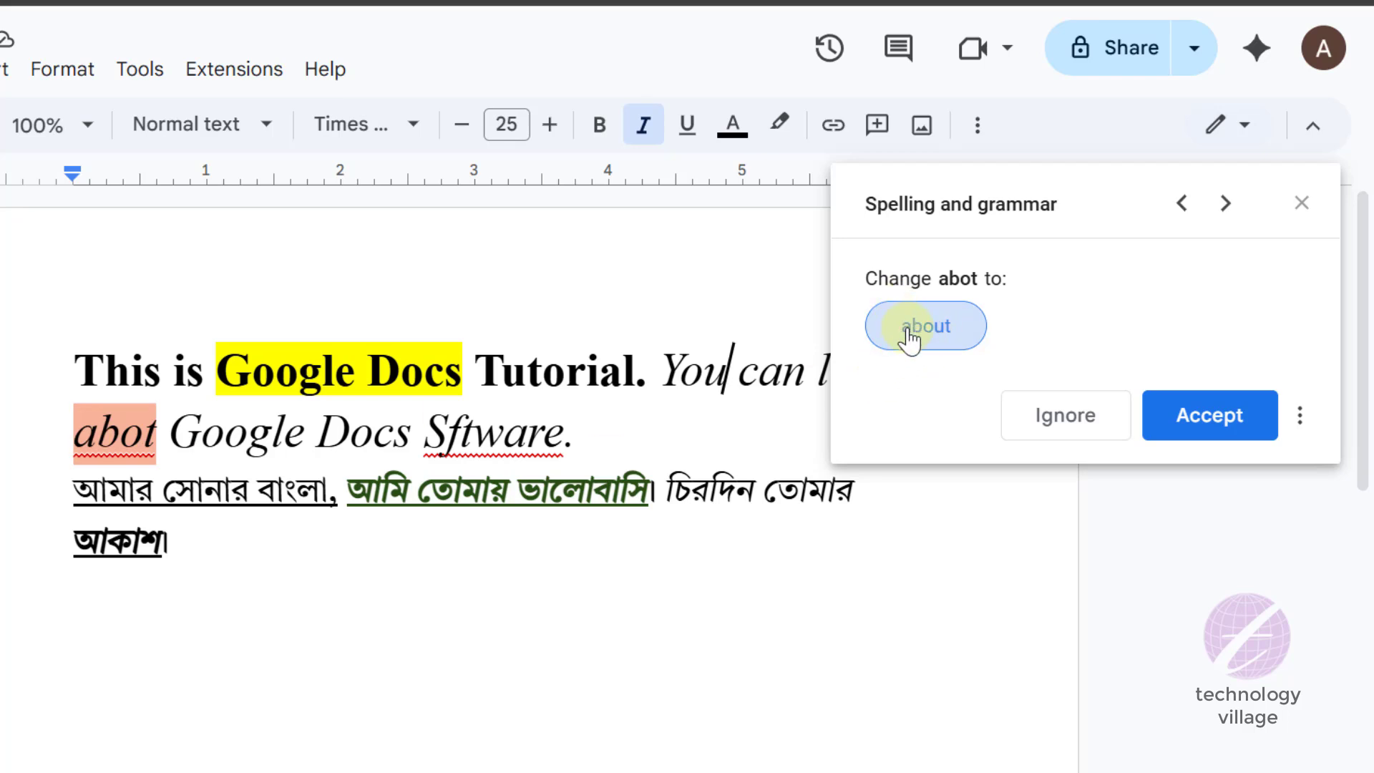
left_click(1184, 416)
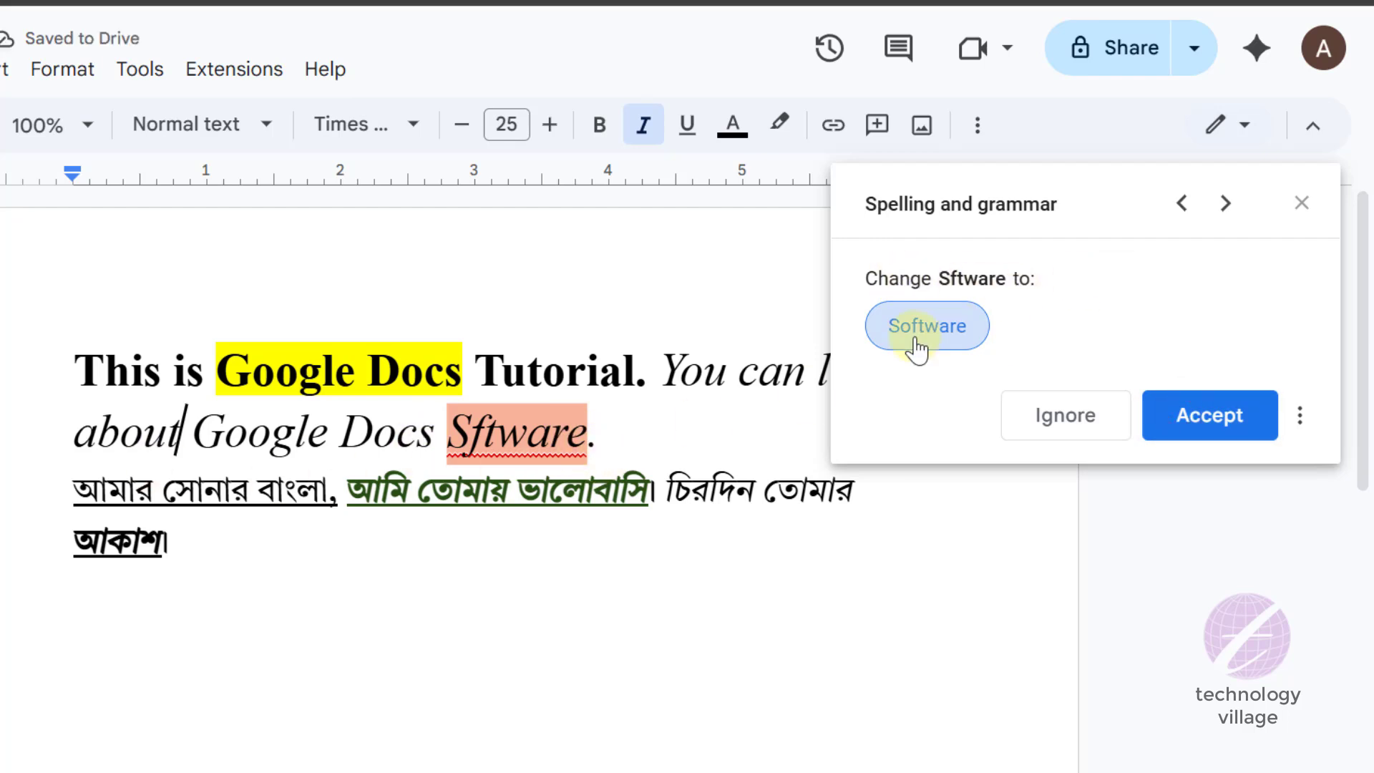
left_click(1216, 422)
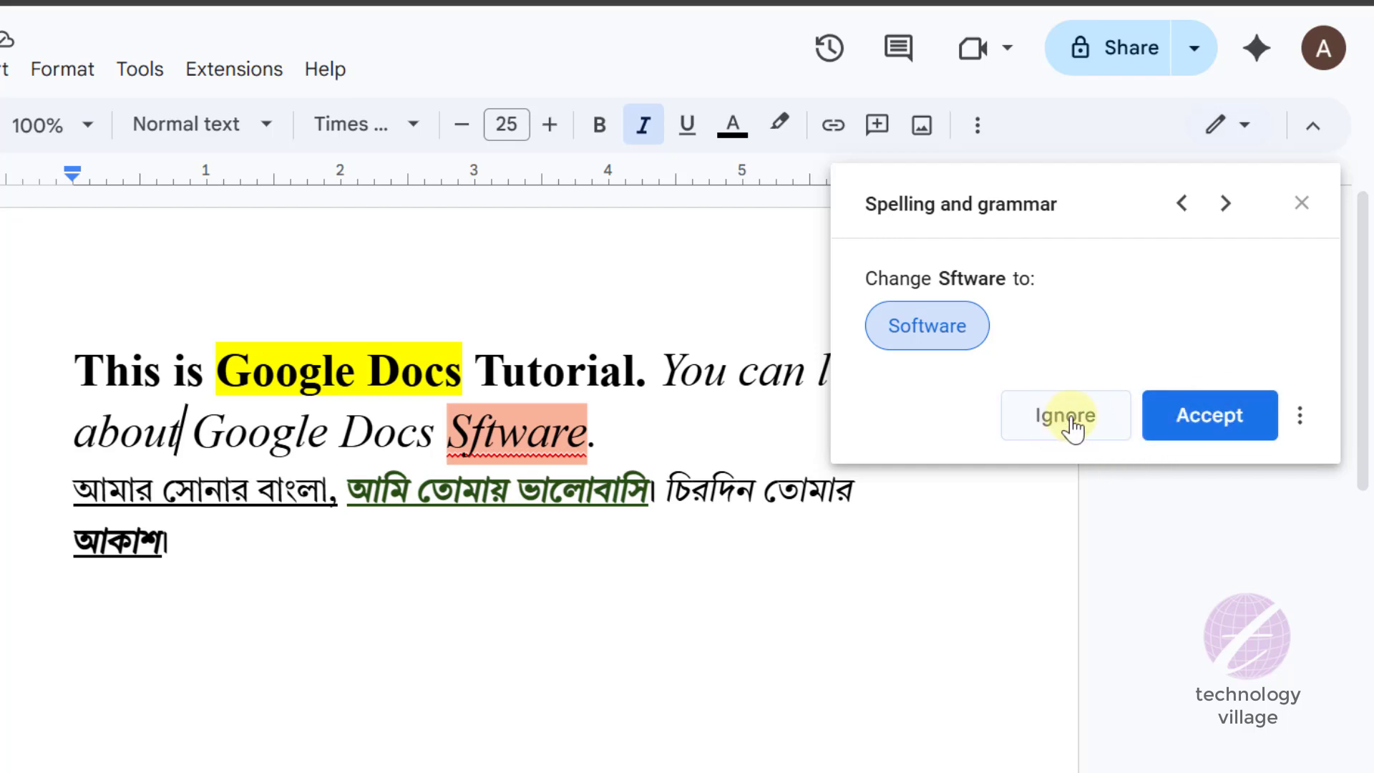
left_click(1210, 417)
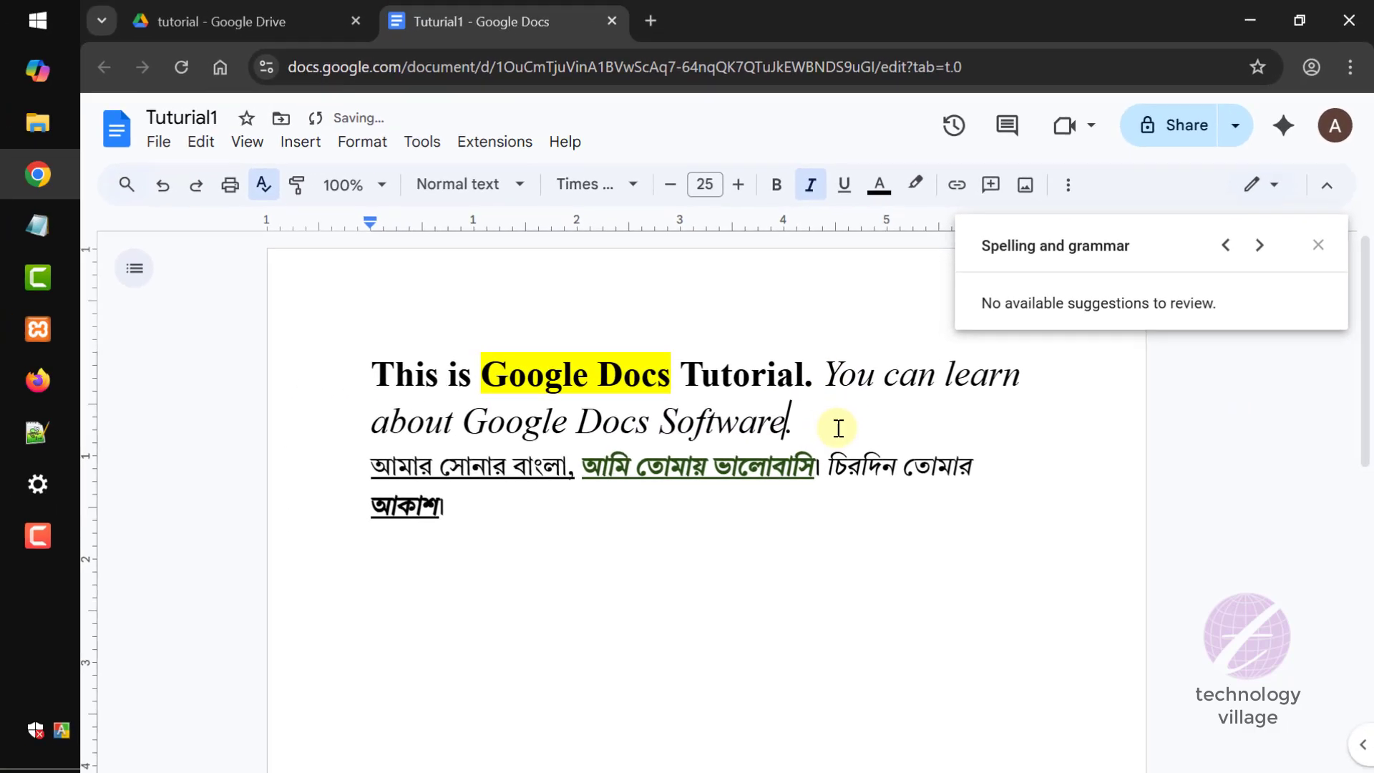
- Add a person's full name and an empty line after the italic sentence, and make the name's first letter lowercase
left_click(838, 428)
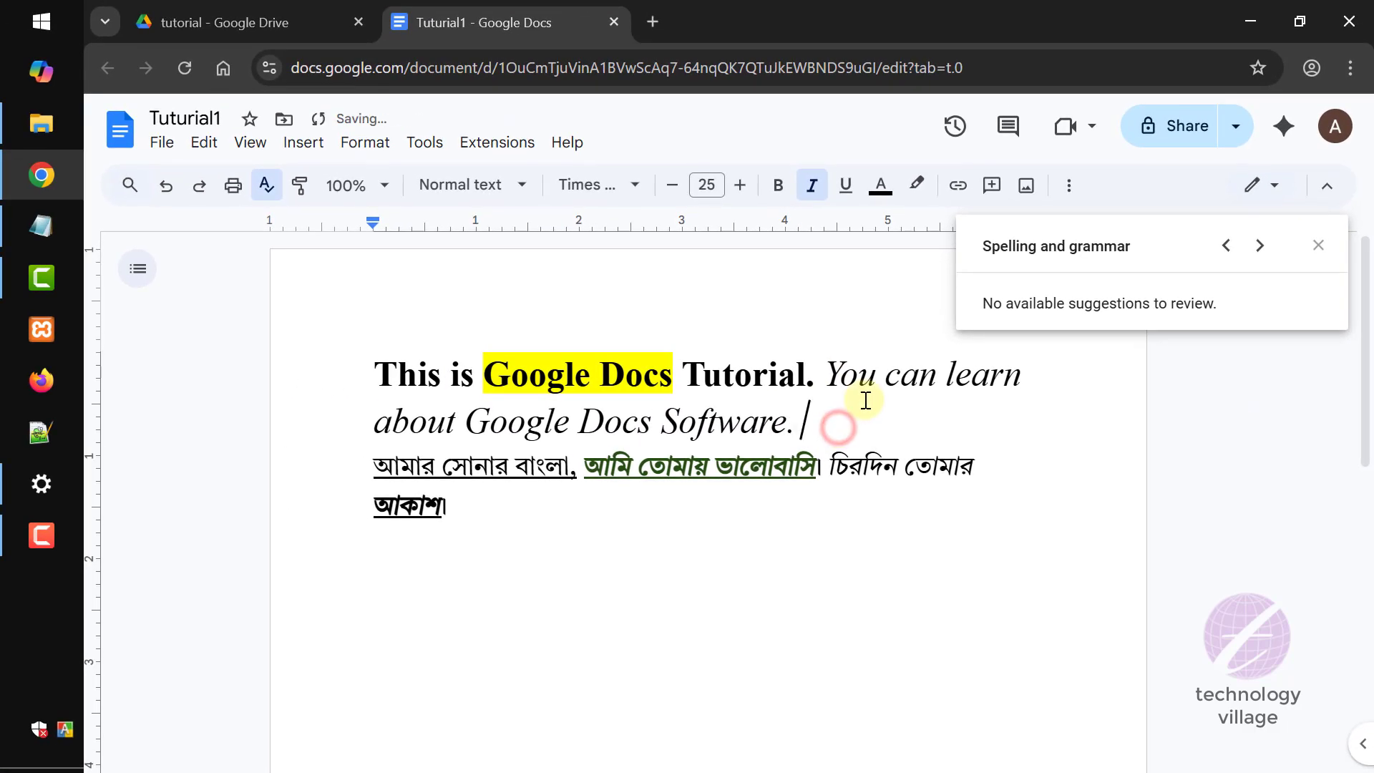
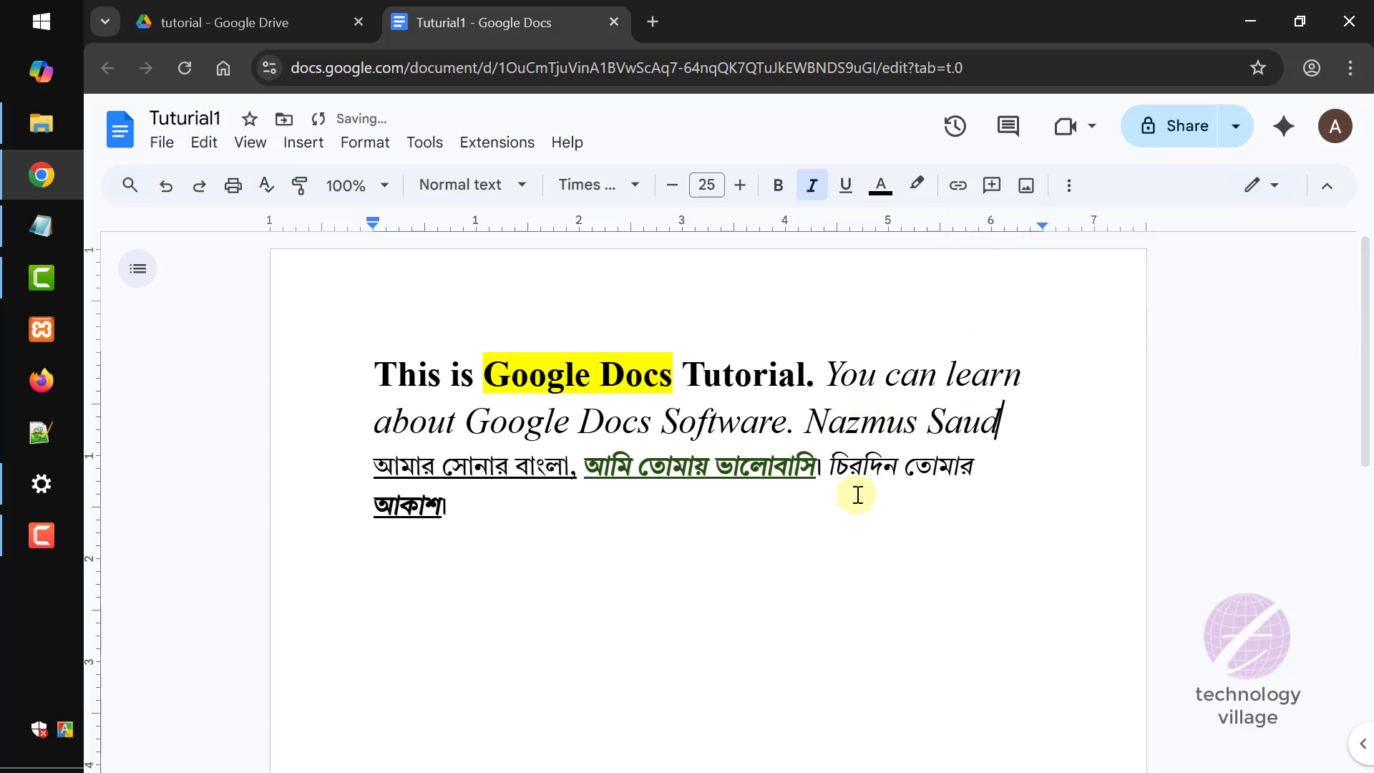
key("Return")
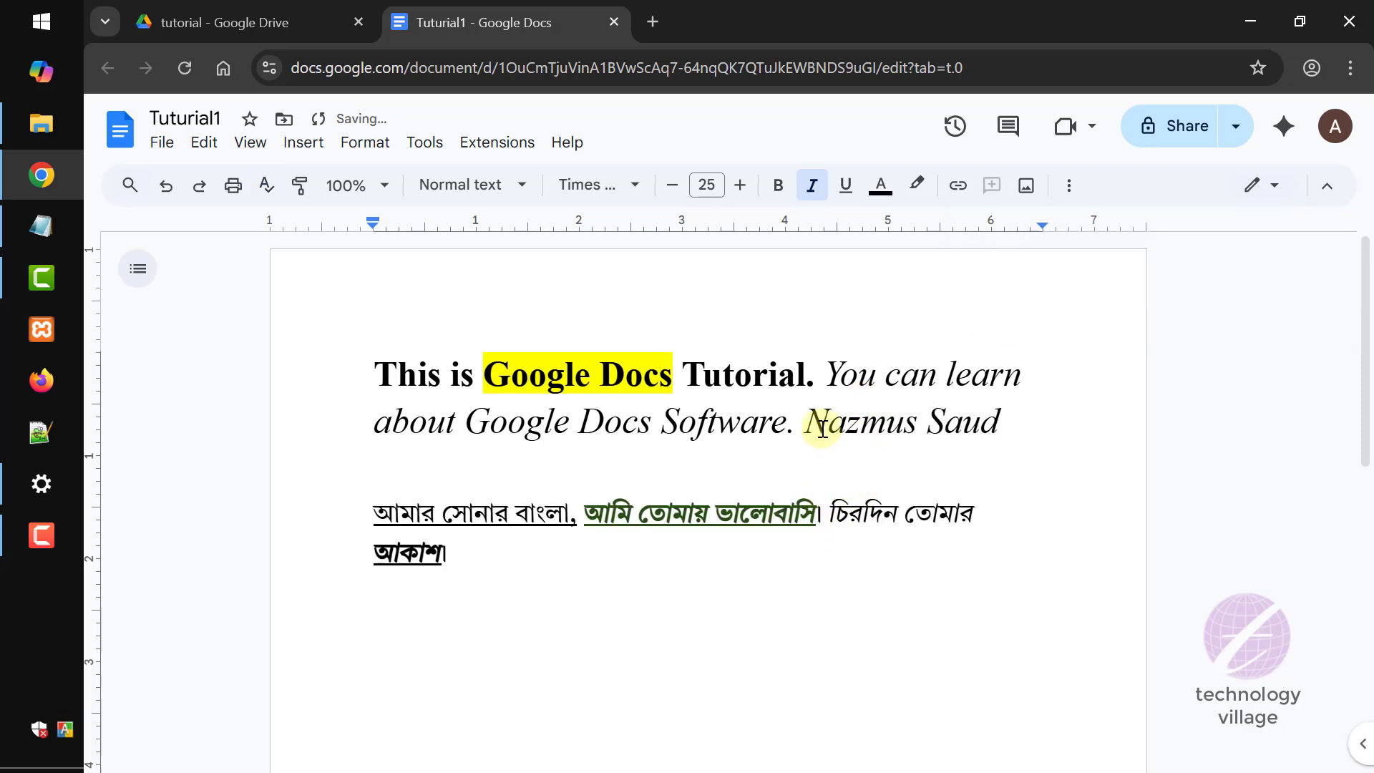
left_click_drag(832, 423, 805, 422)
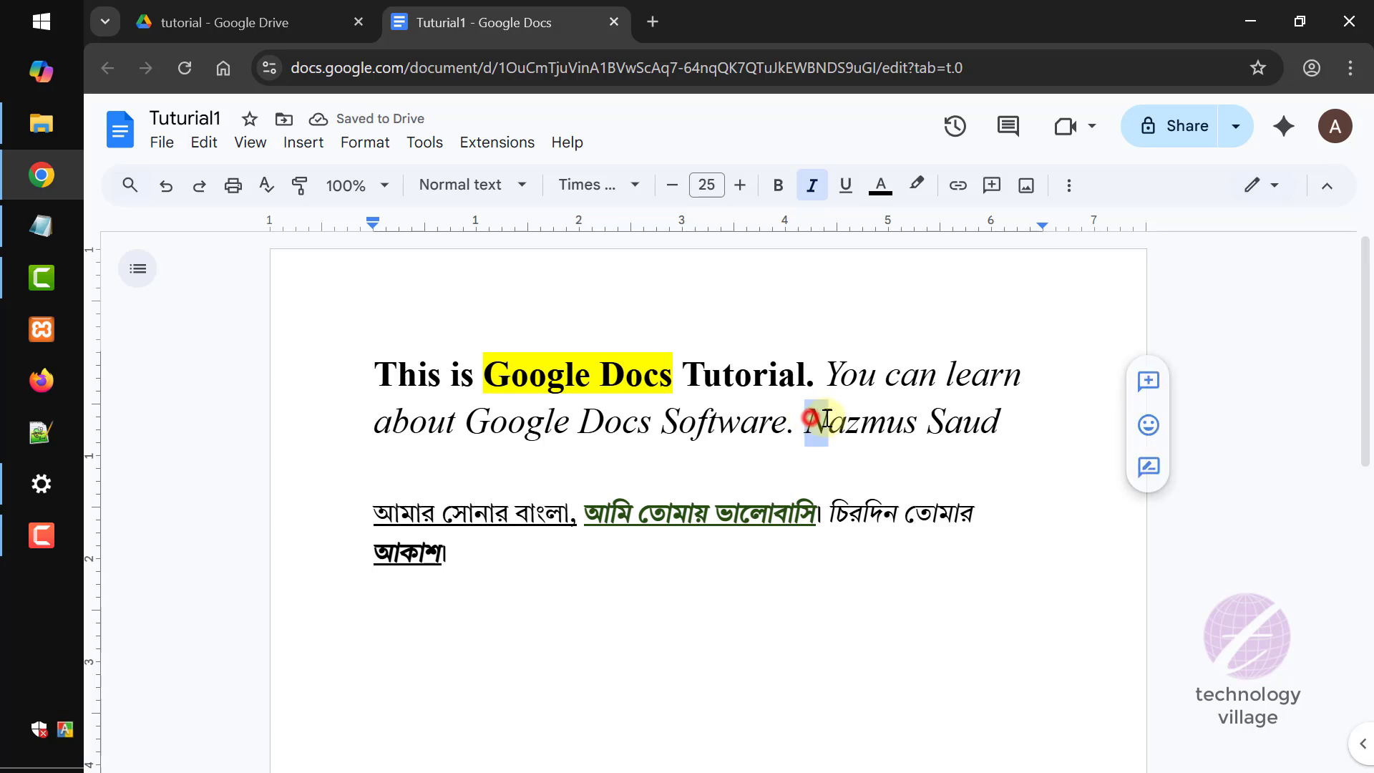
type("n")
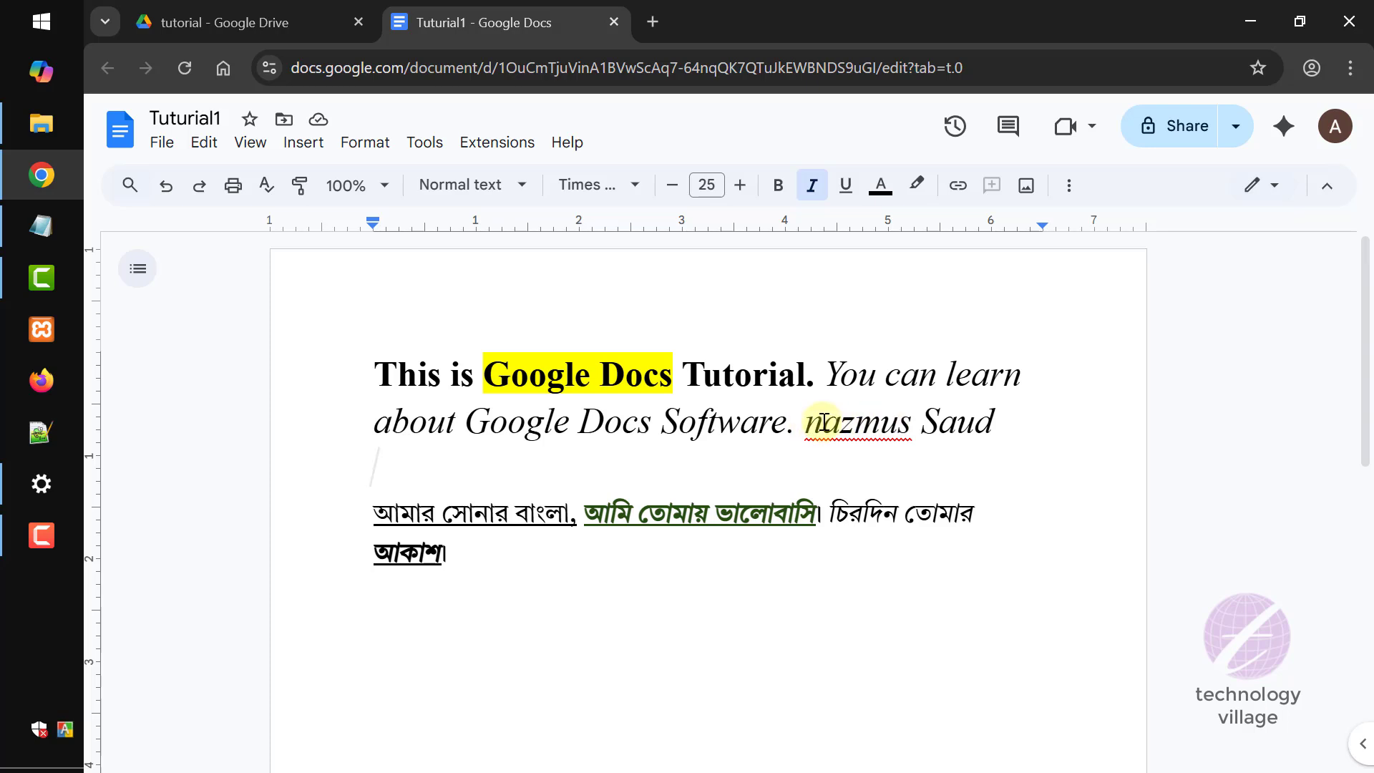
- Run the spelling and grammar check again, ignore the unknown first name, and close the check
left_click(267, 184)
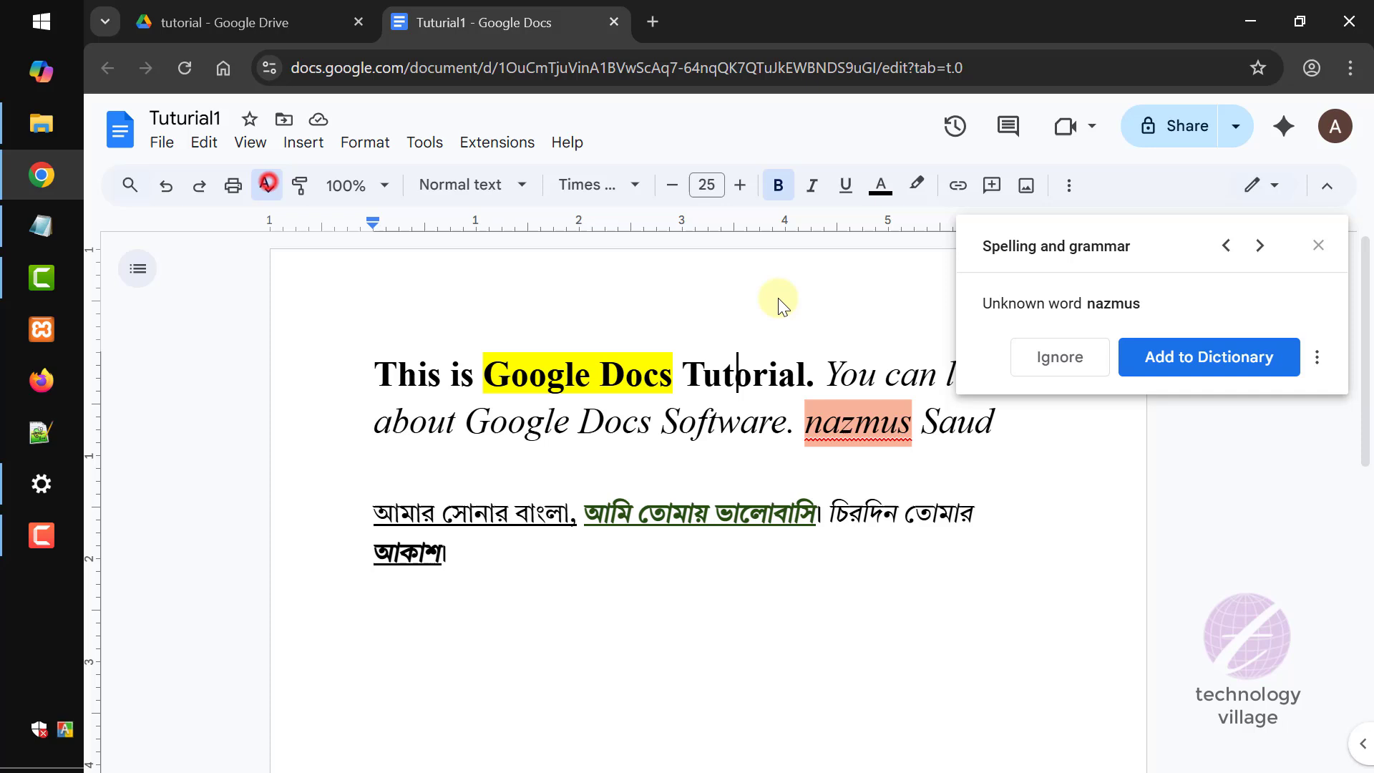
left_click(1069, 355)
left_click(840, 425)
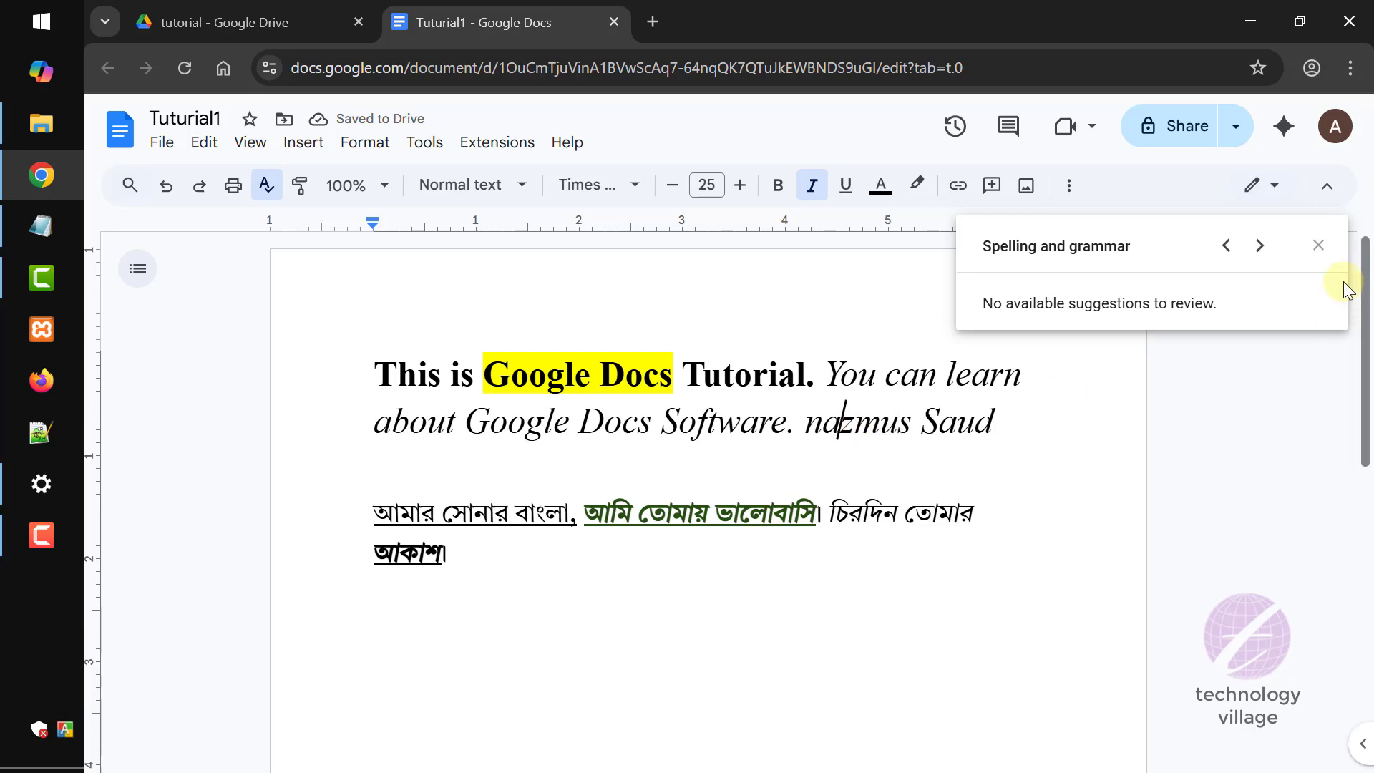
left_click(1321, 247)
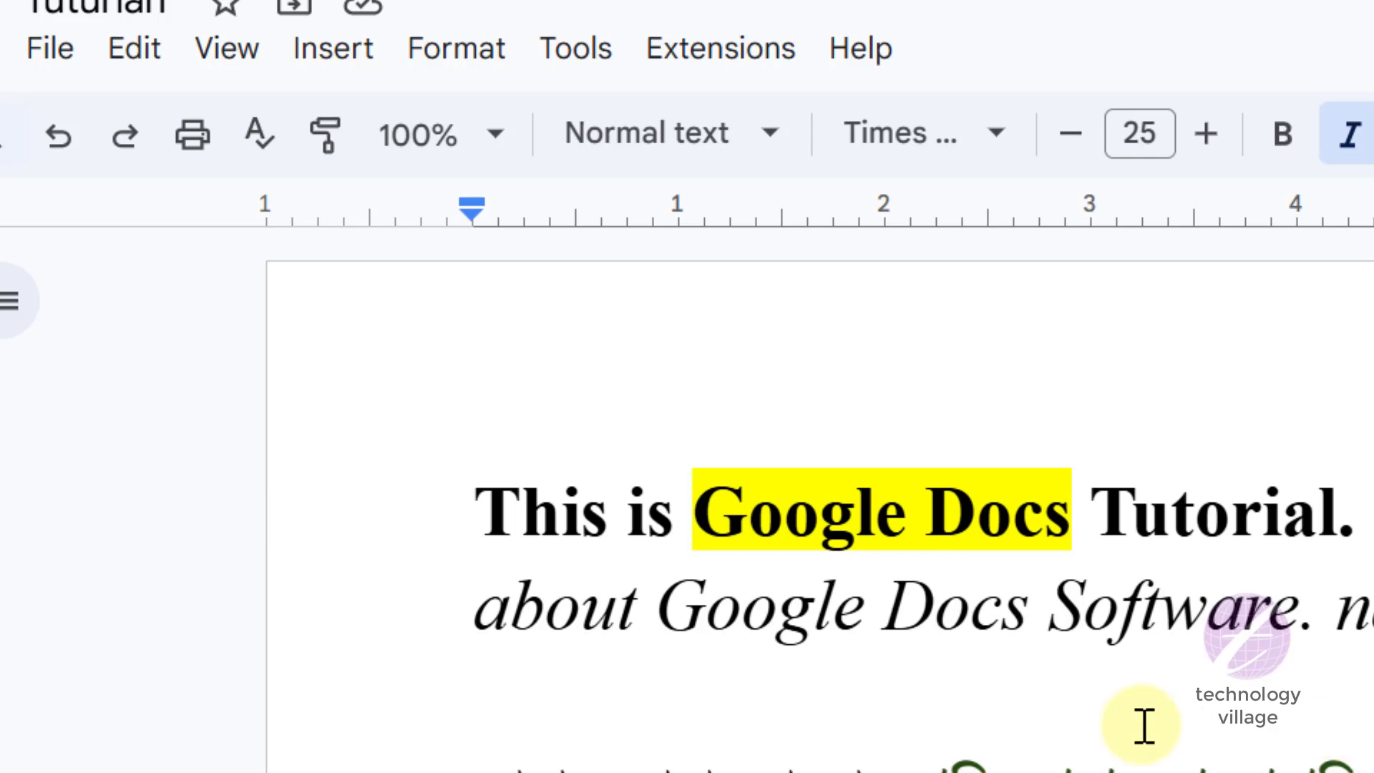
- Break the English paragraph onto new lines before You, before Software and before the person's name
left_click(564, 530)
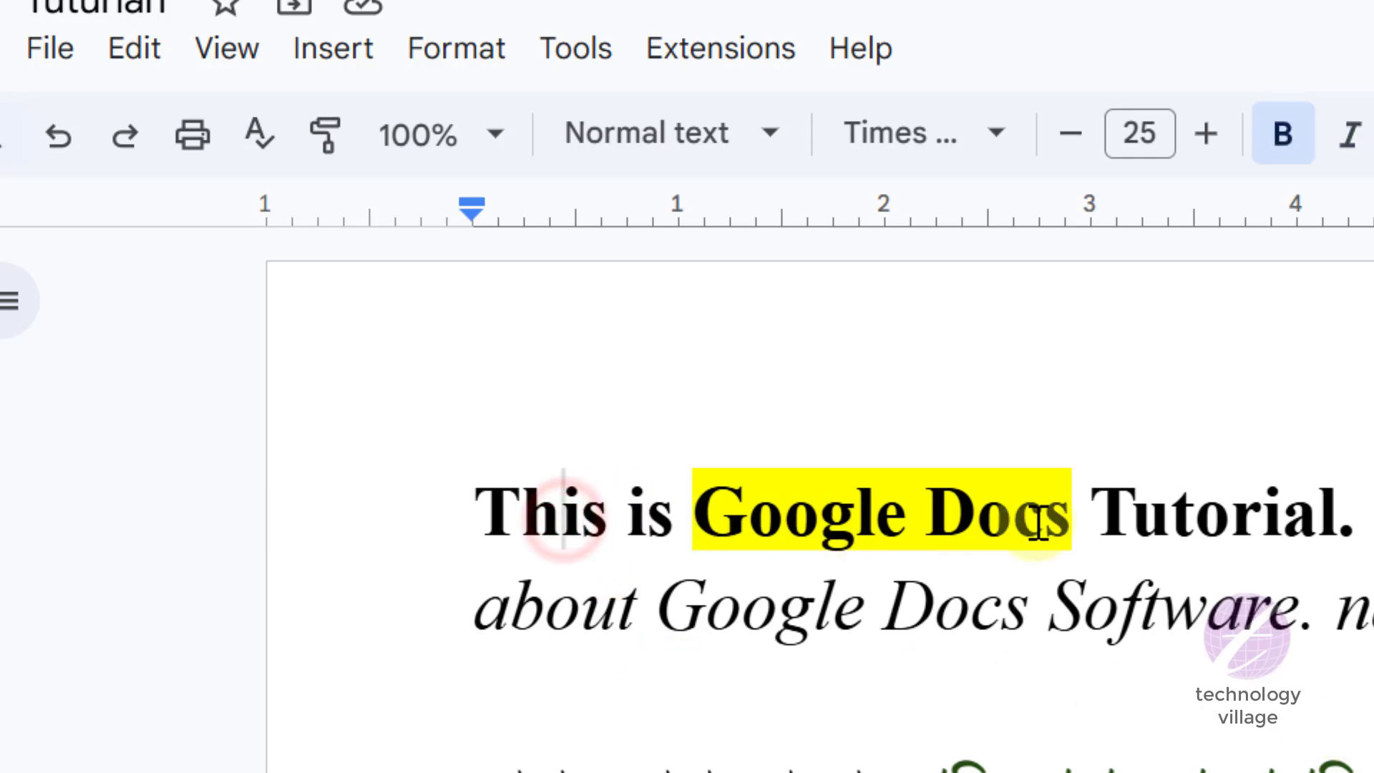
left_click(1230, 514)
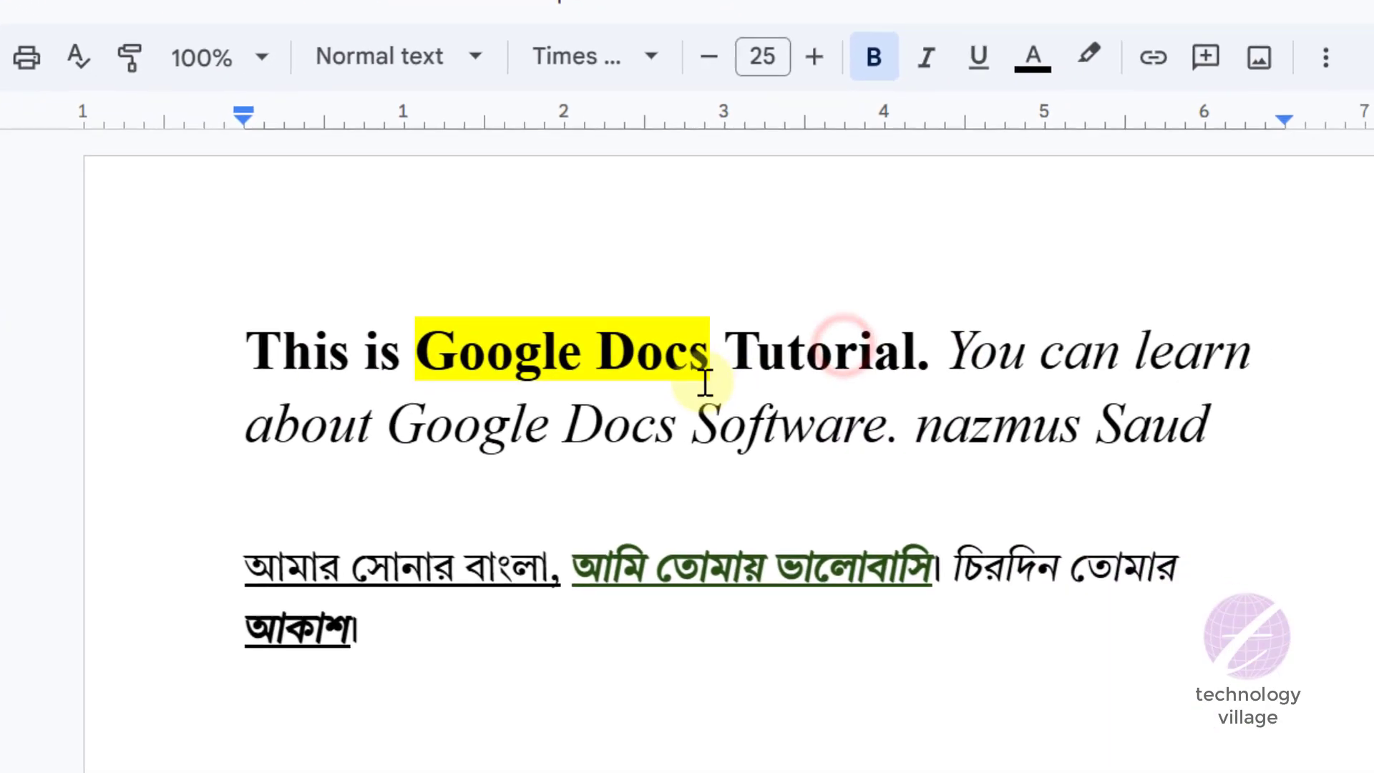
left_click(900, 334)
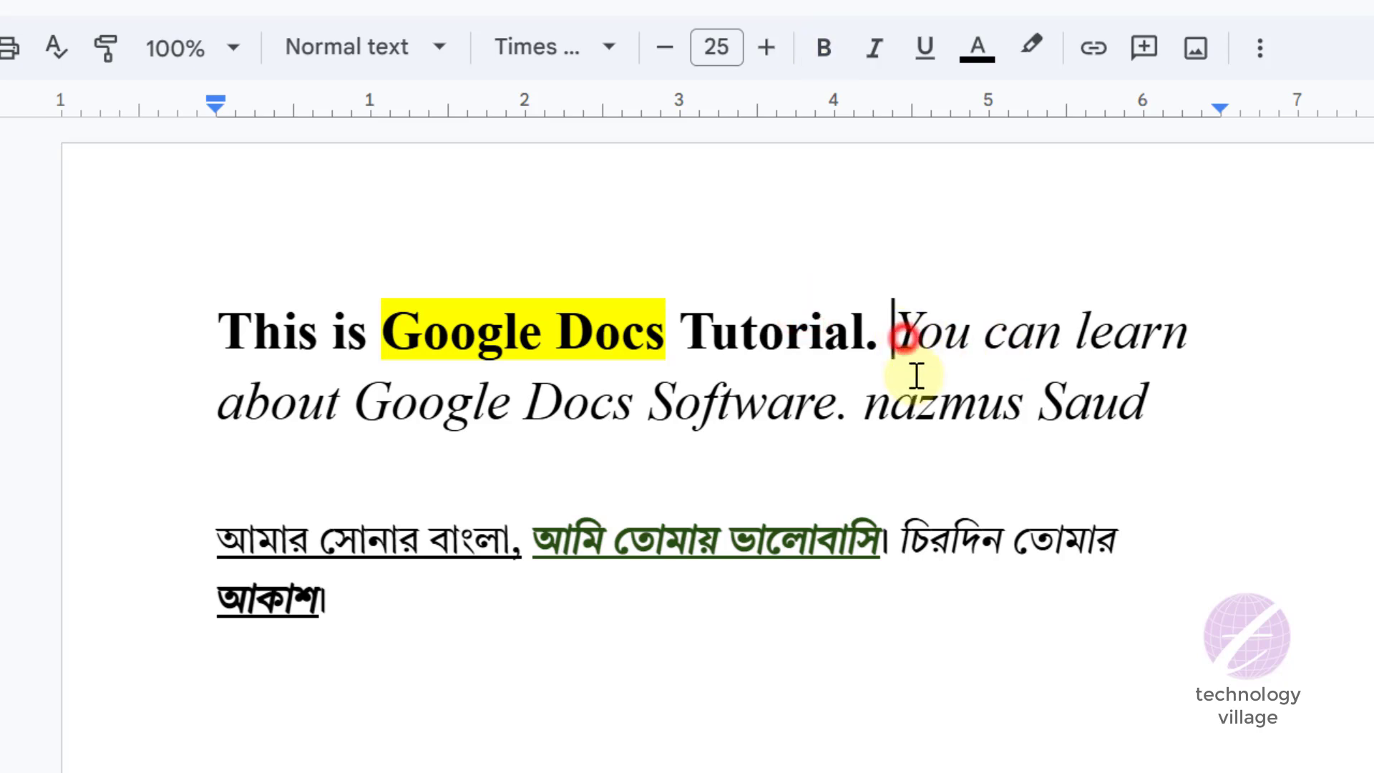
key("Return")
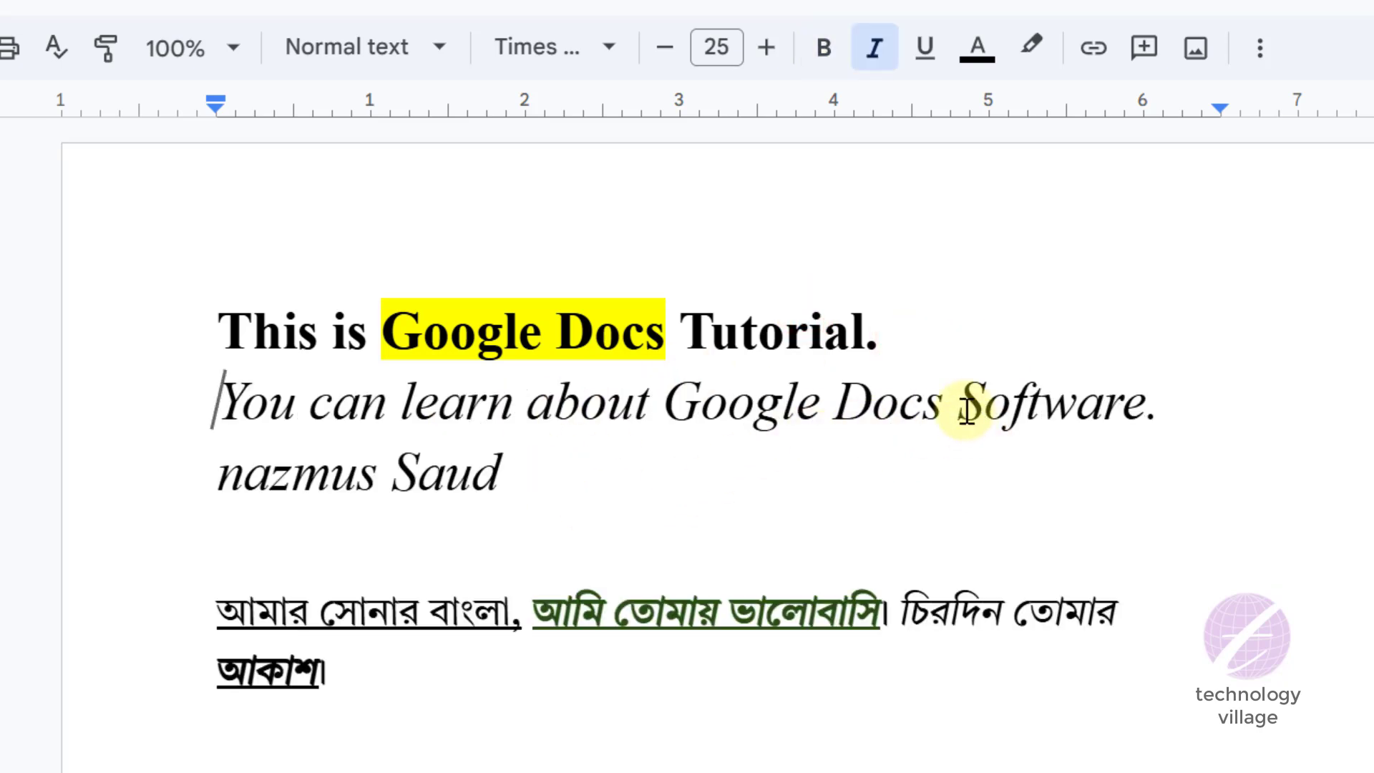
key("Return")
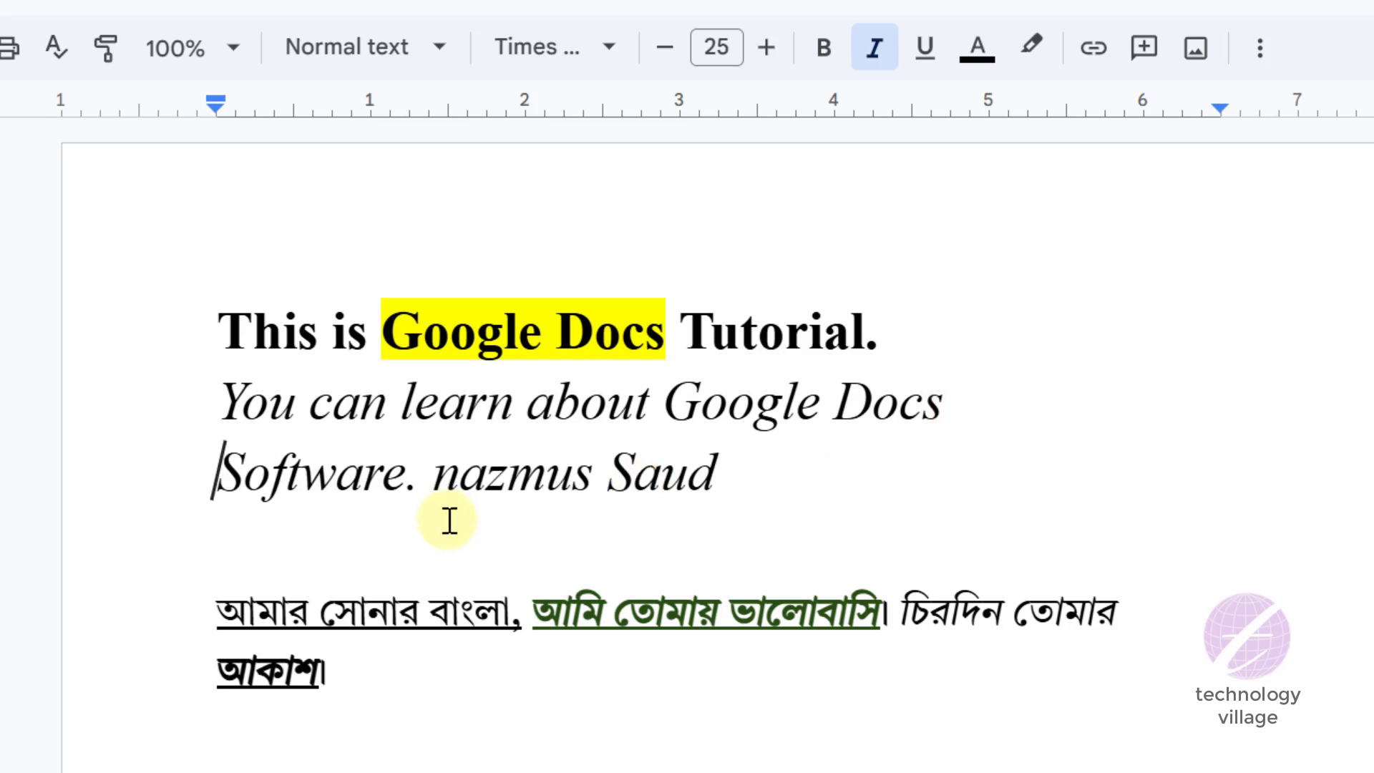
key("Return")
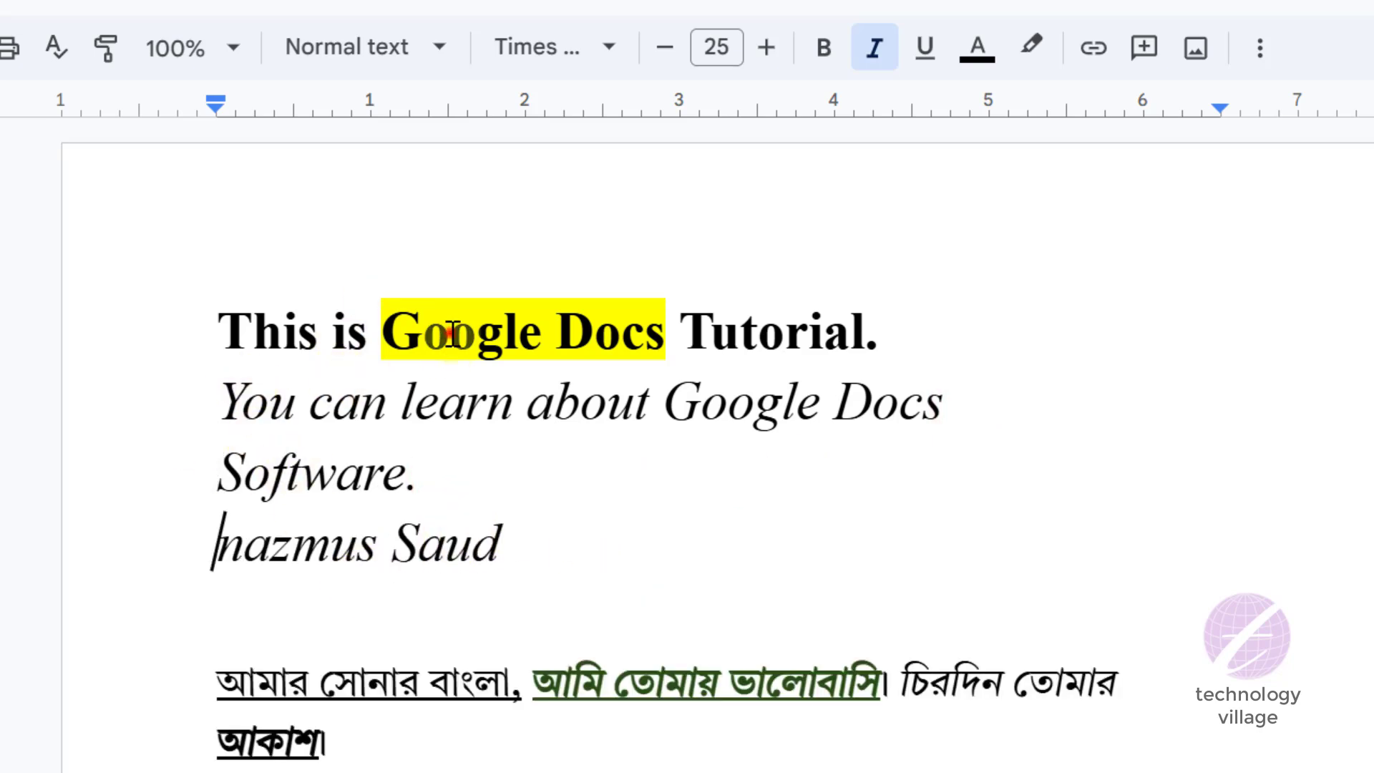
left_click(222, 327)
left_click_drag(573, 331, 881, 340)
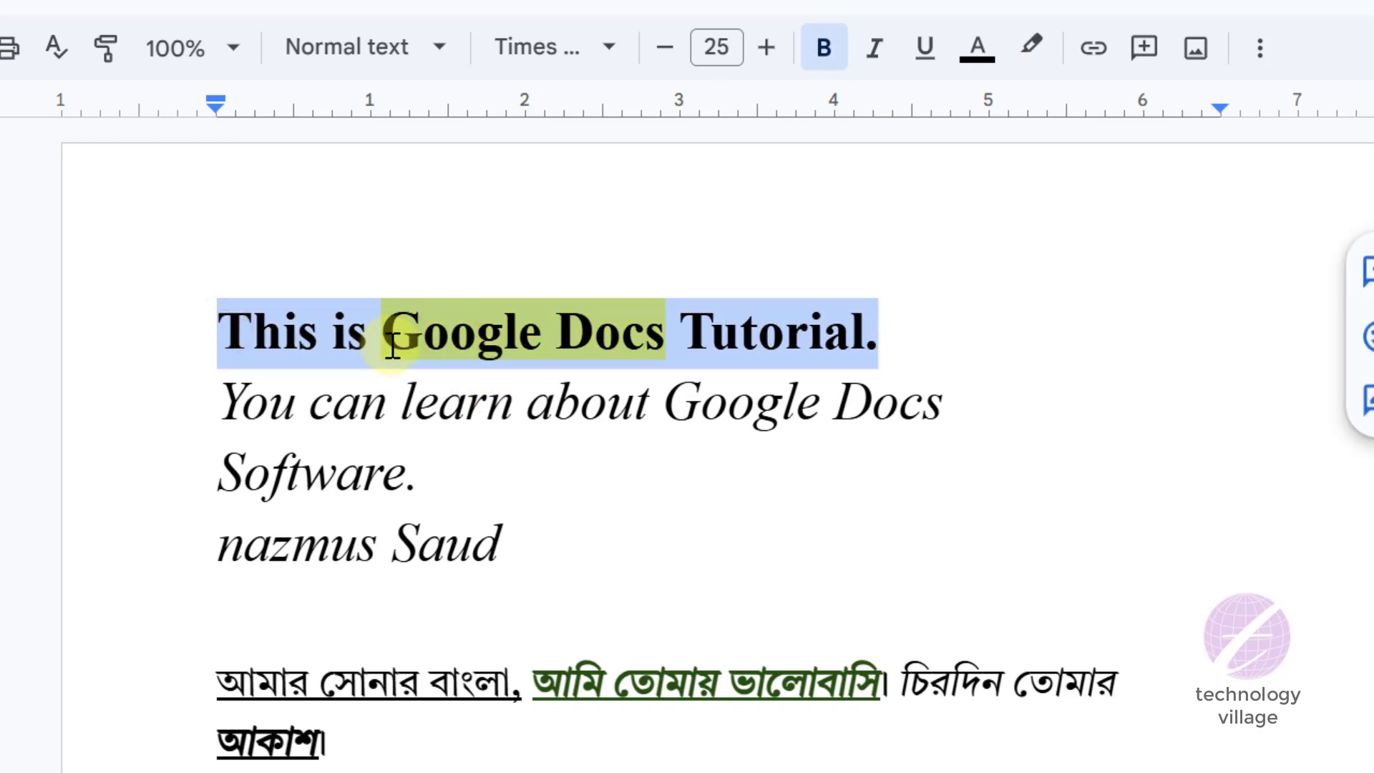
left_click(285, 403)
left_click(303, 473)
left_click(291, 564)
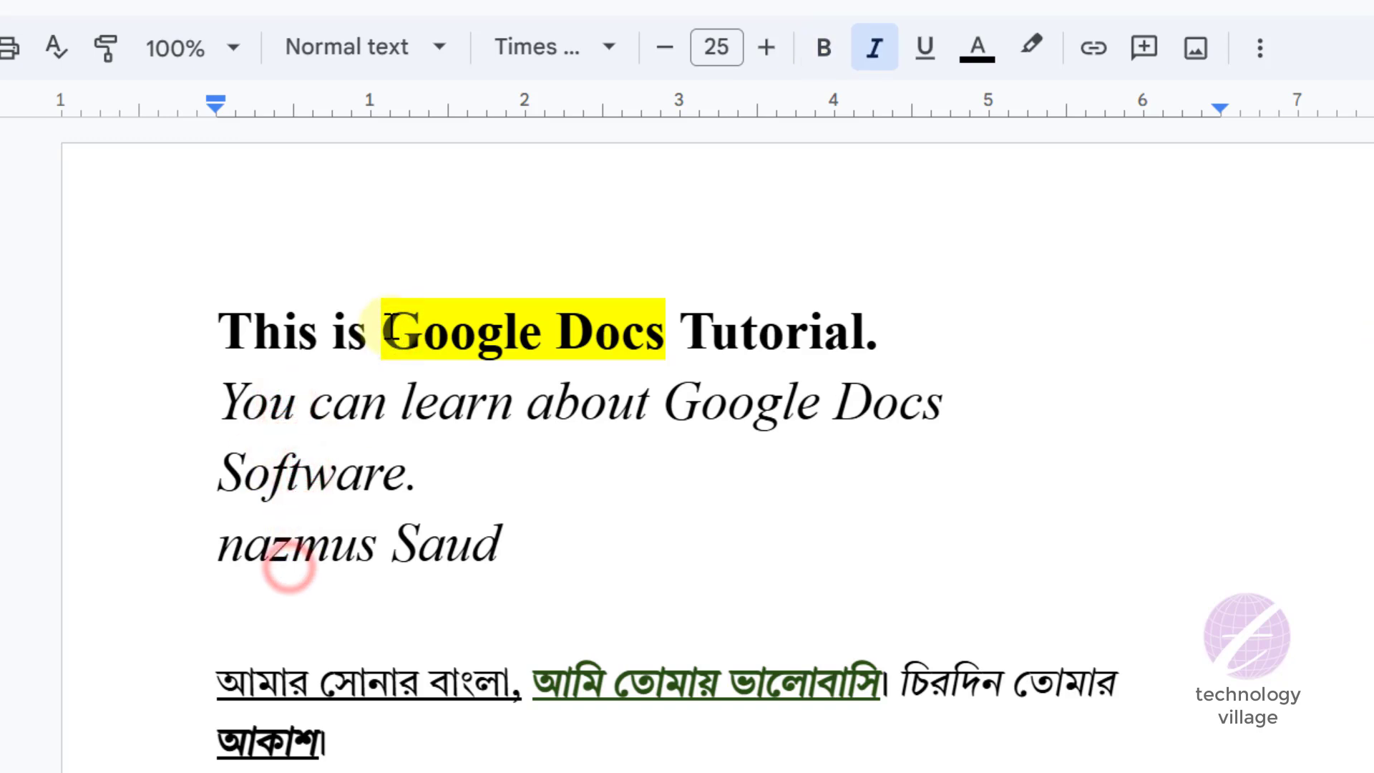
- Remove the yellow highlight from the words Google Docs in the first line
left_click_drag(382, 325, 666, 320)
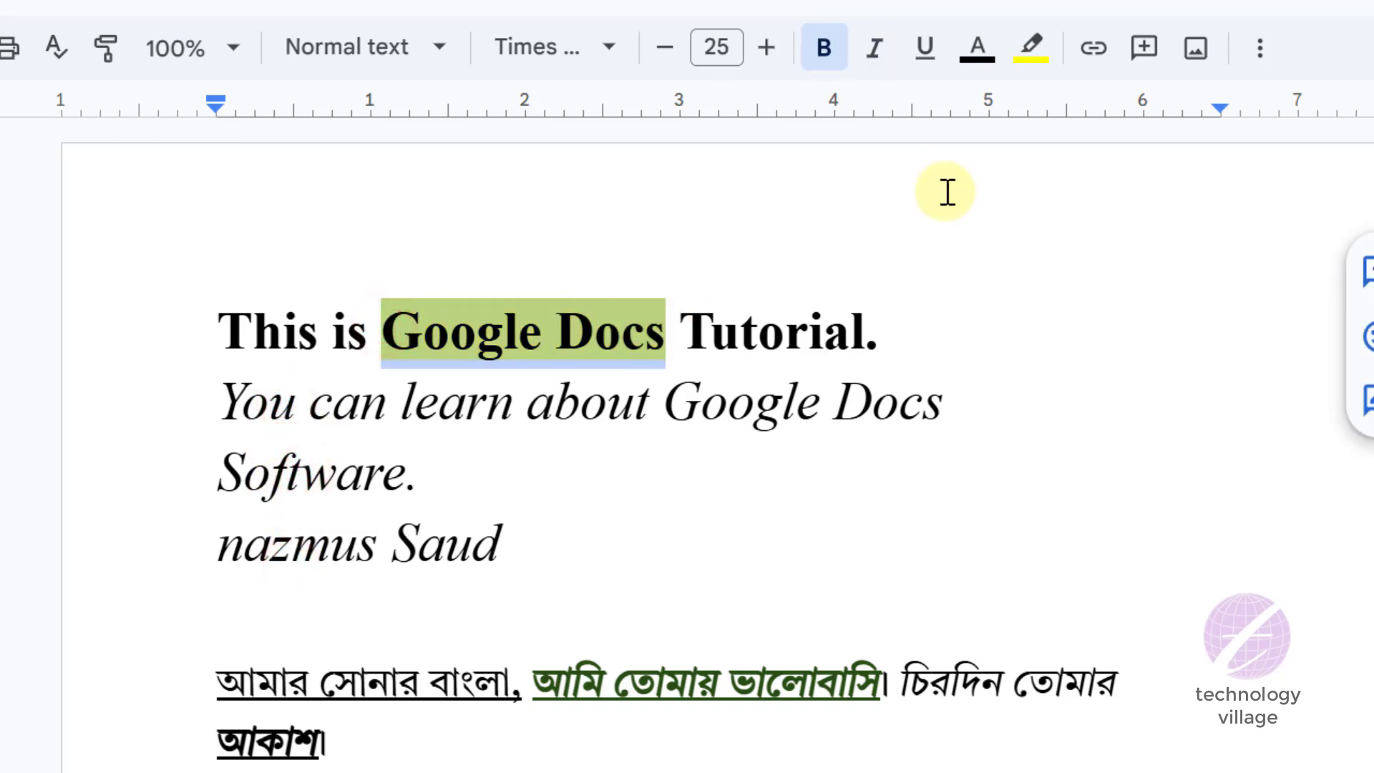
left_click(1032, 50)
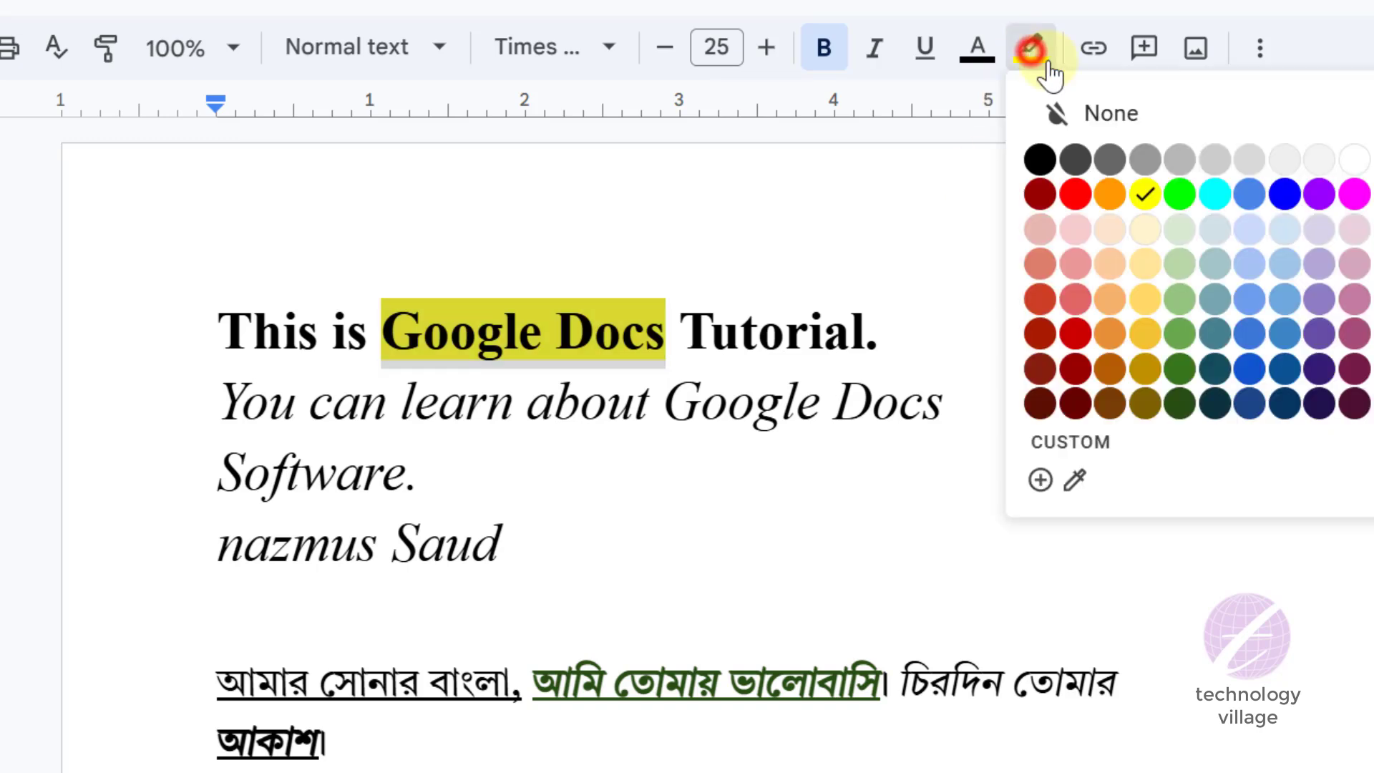
left_click(1135, 110)
left_click(696, 408)
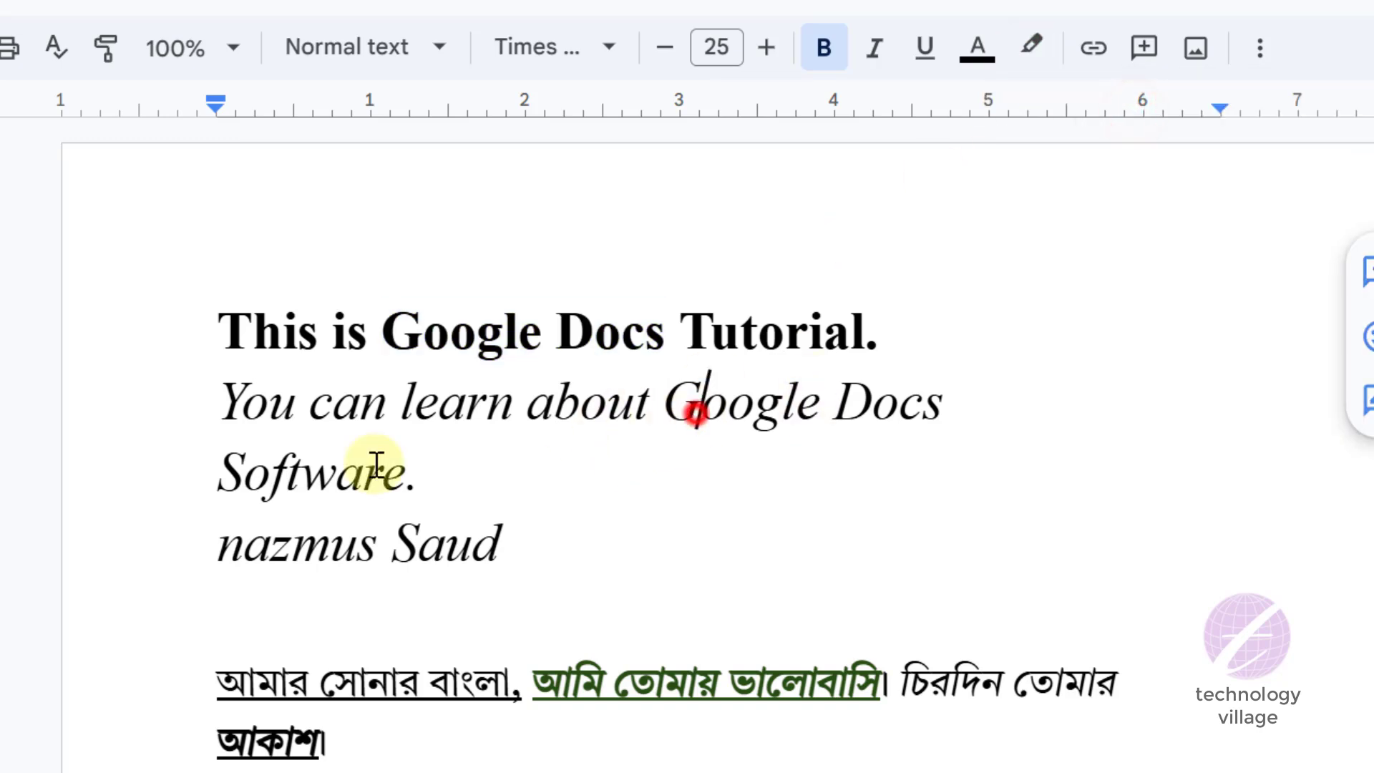
left_click_drag(214, 328, 892, 312)
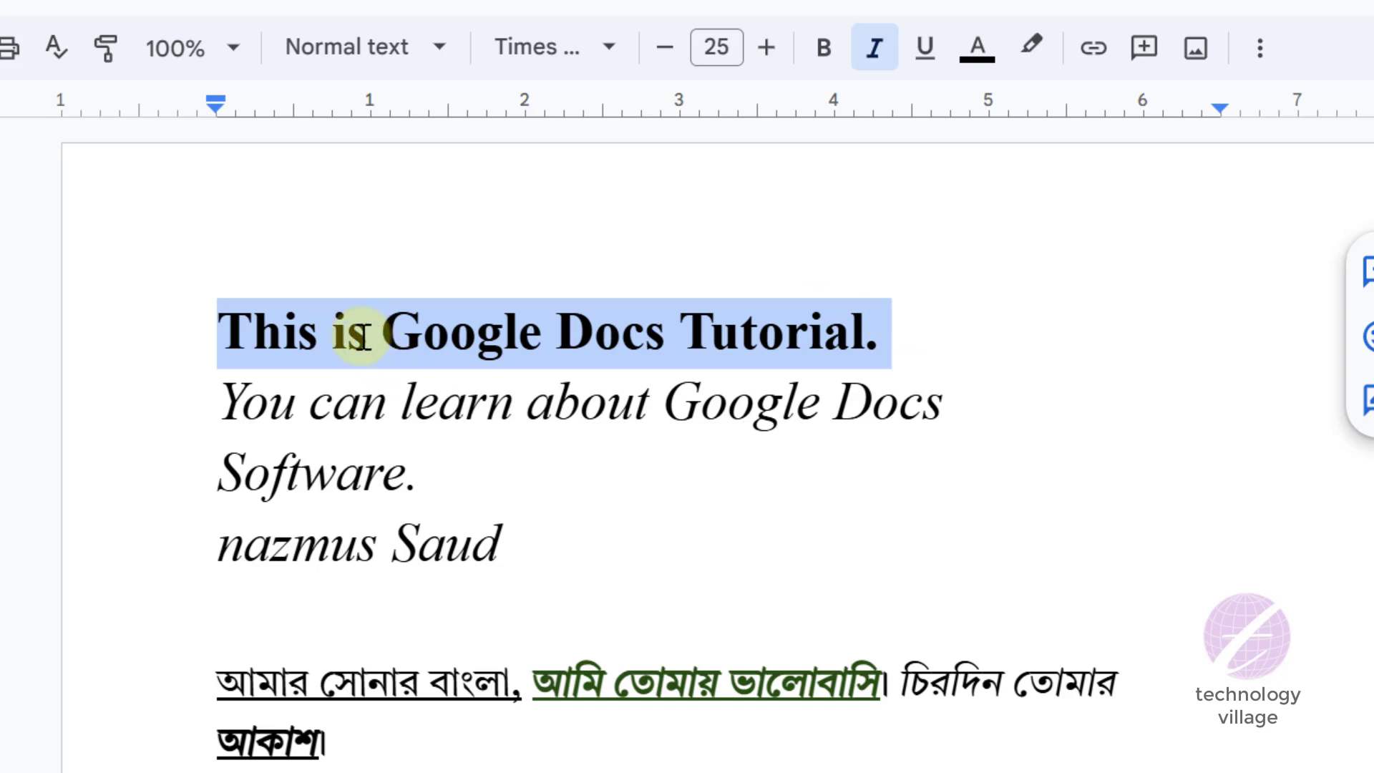
left_click_drag(222, 404, 942, 390)
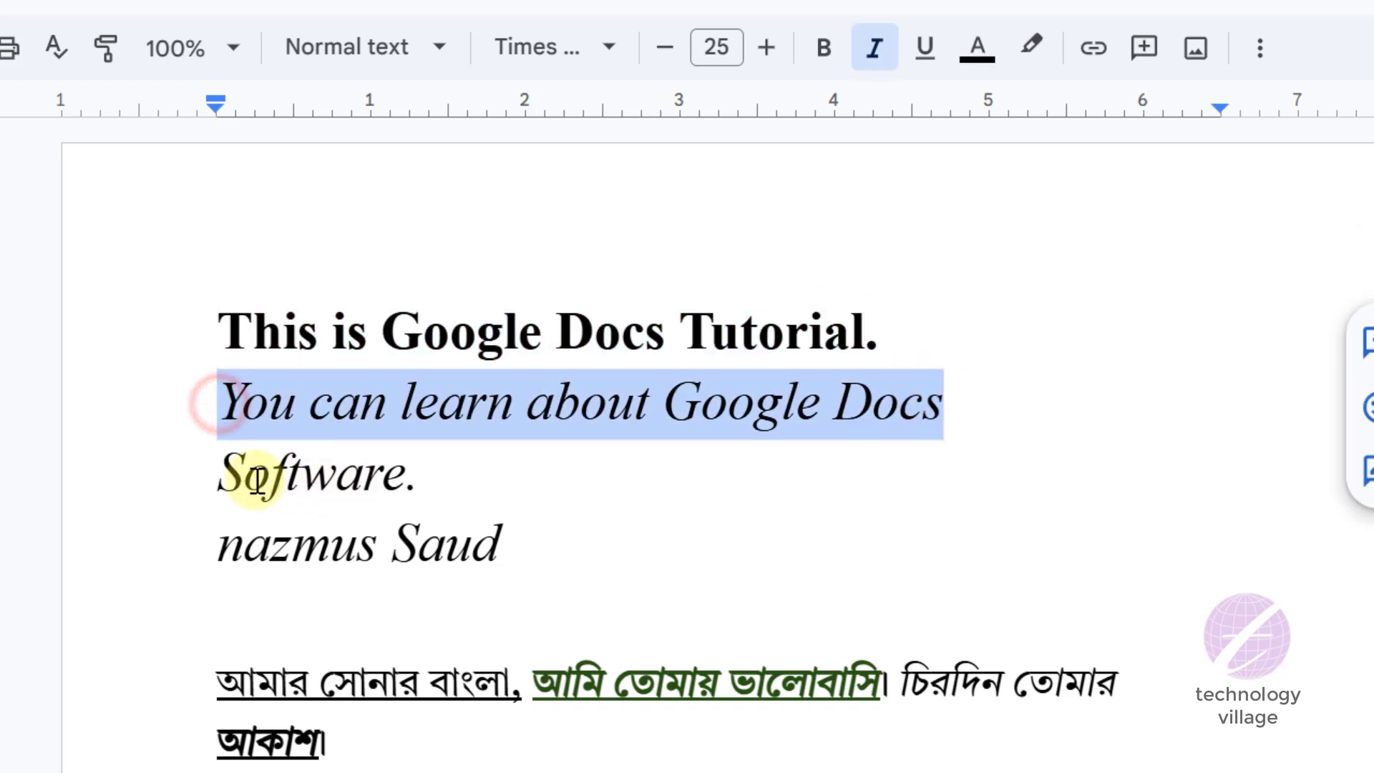
left_click_drag(224, 467, 423, 493)
left_click_drag(255, 544, 506, 536)
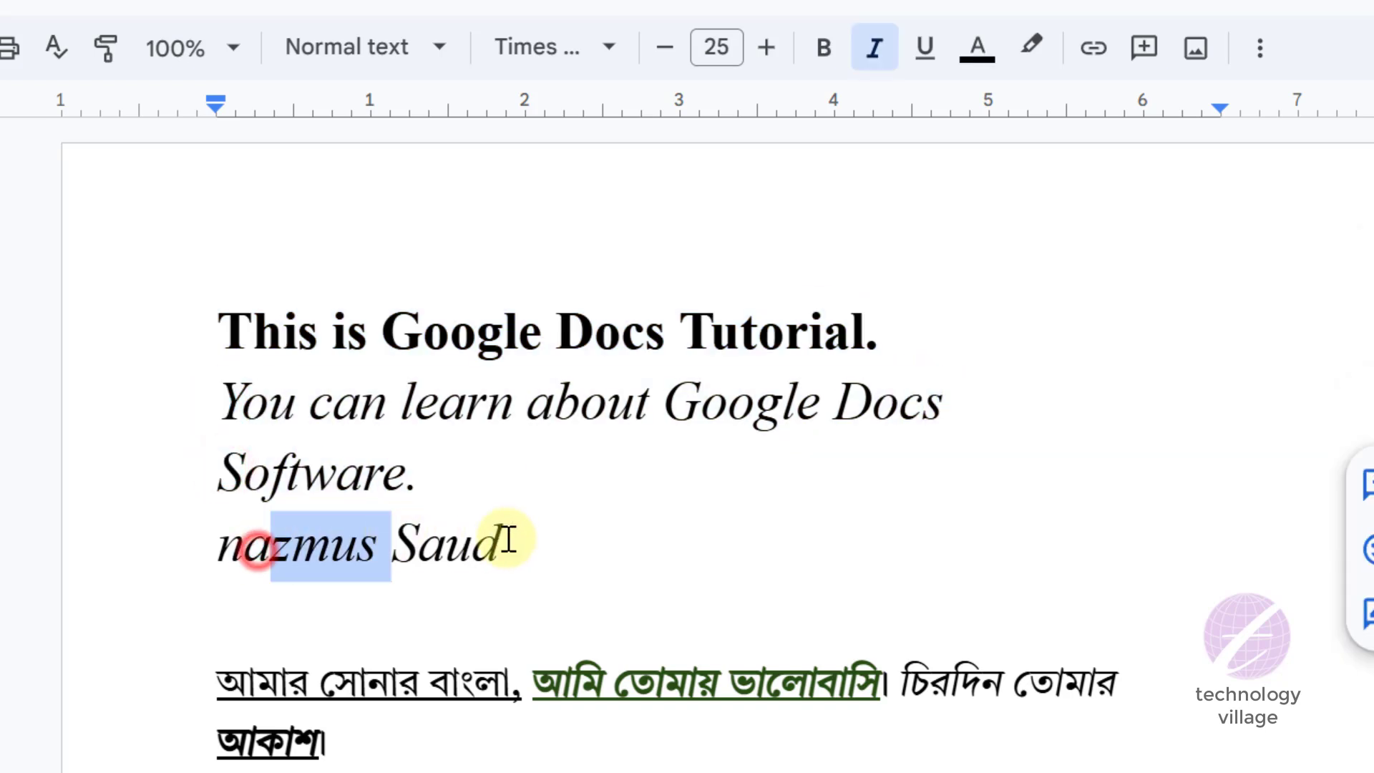
left_click(506, 536)
left_click(456, 349)
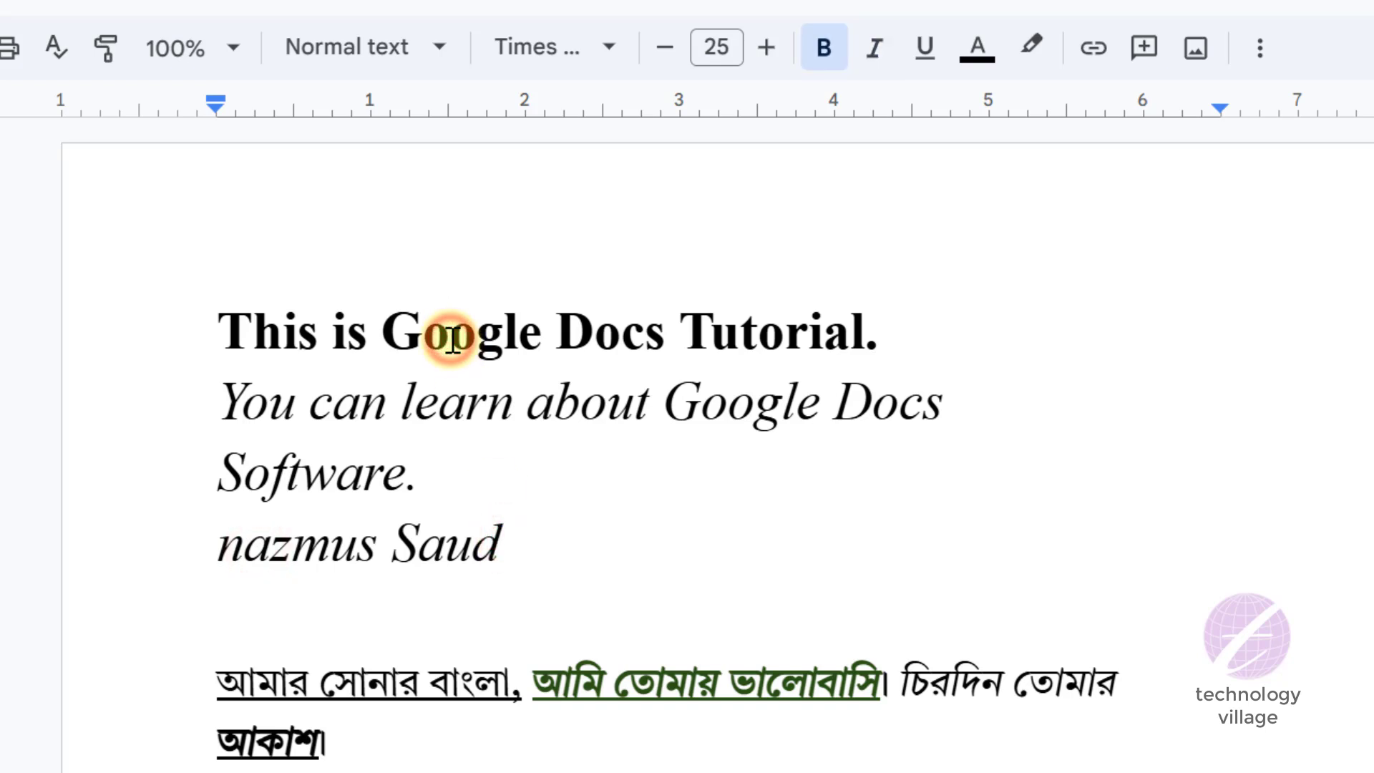
- Change the text colour of "This is Google Docs Tutorial." to green and underline the whole line
left_click_drag(222, 336, 888, 337)
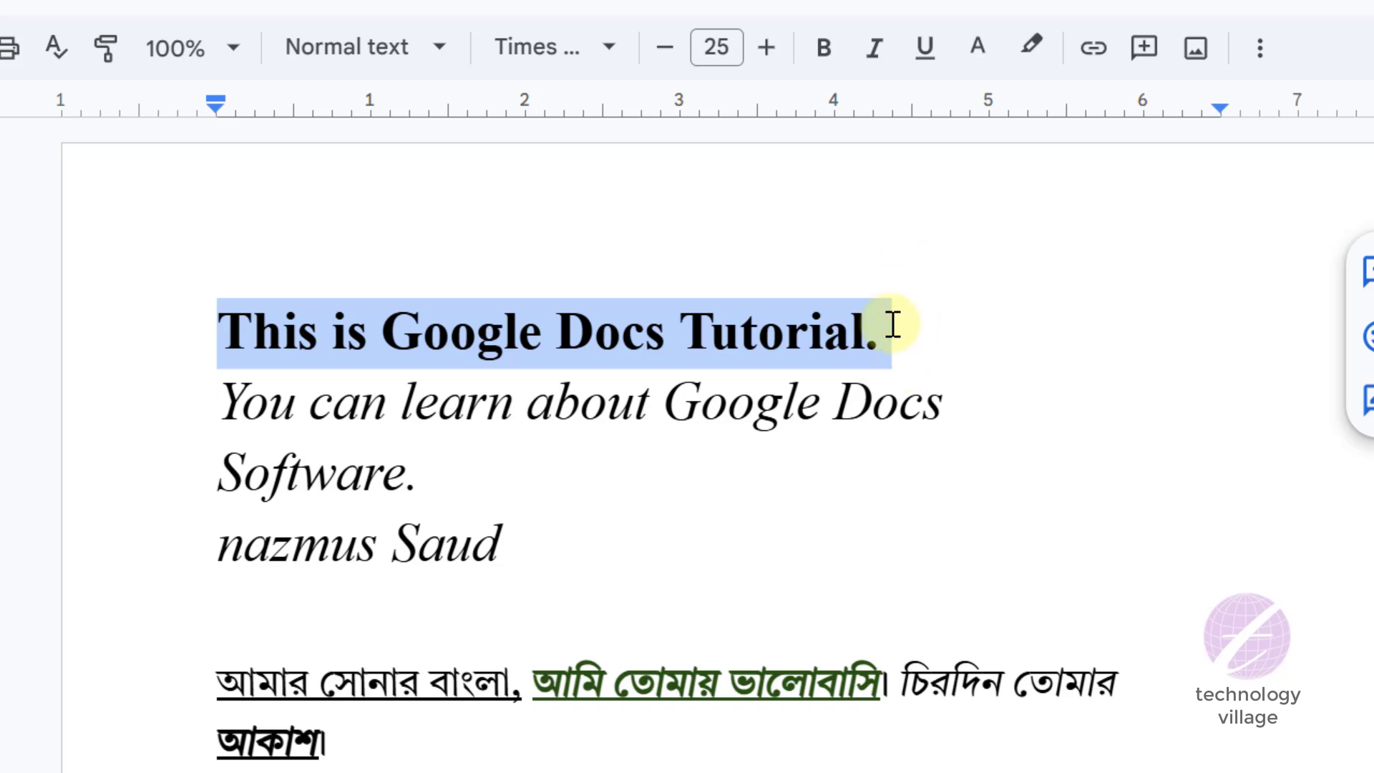
left_click(992, 59)
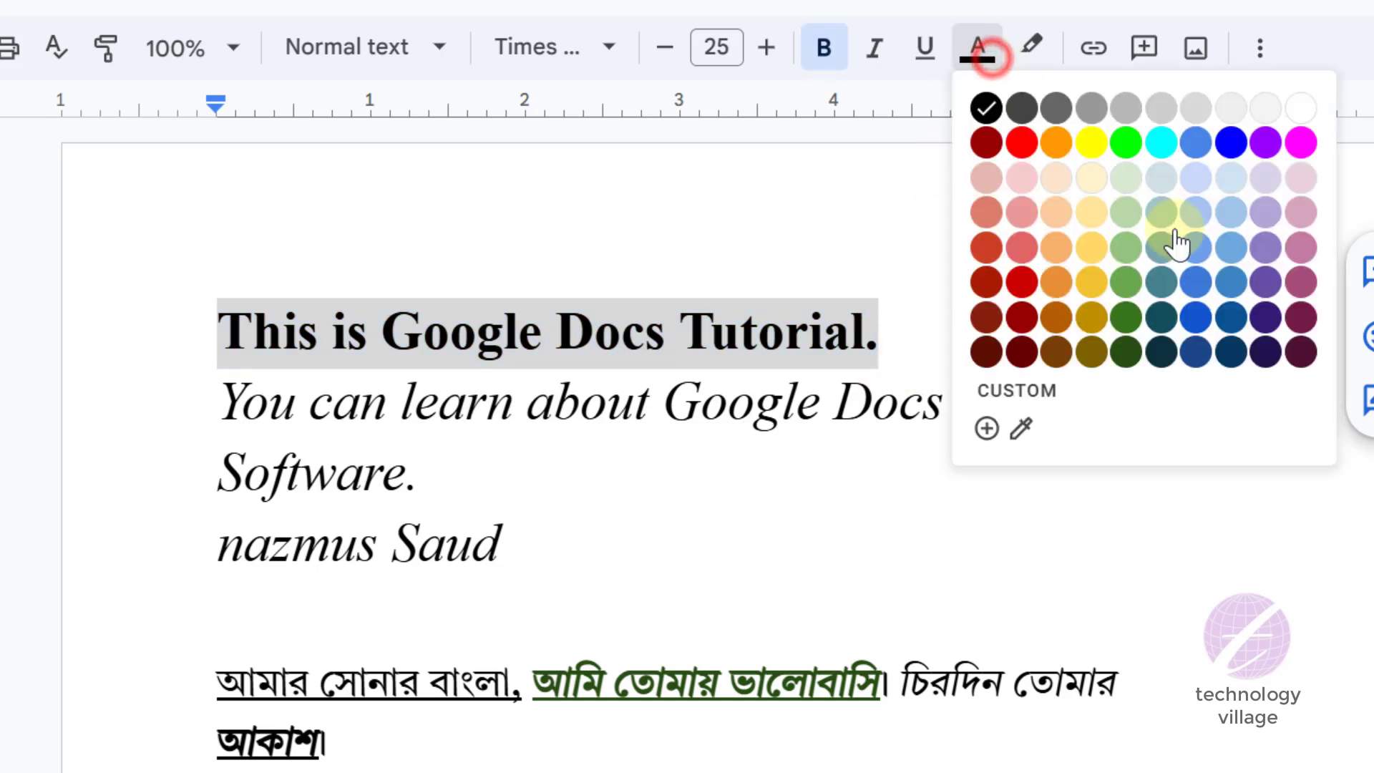
left_click(1128, 280)
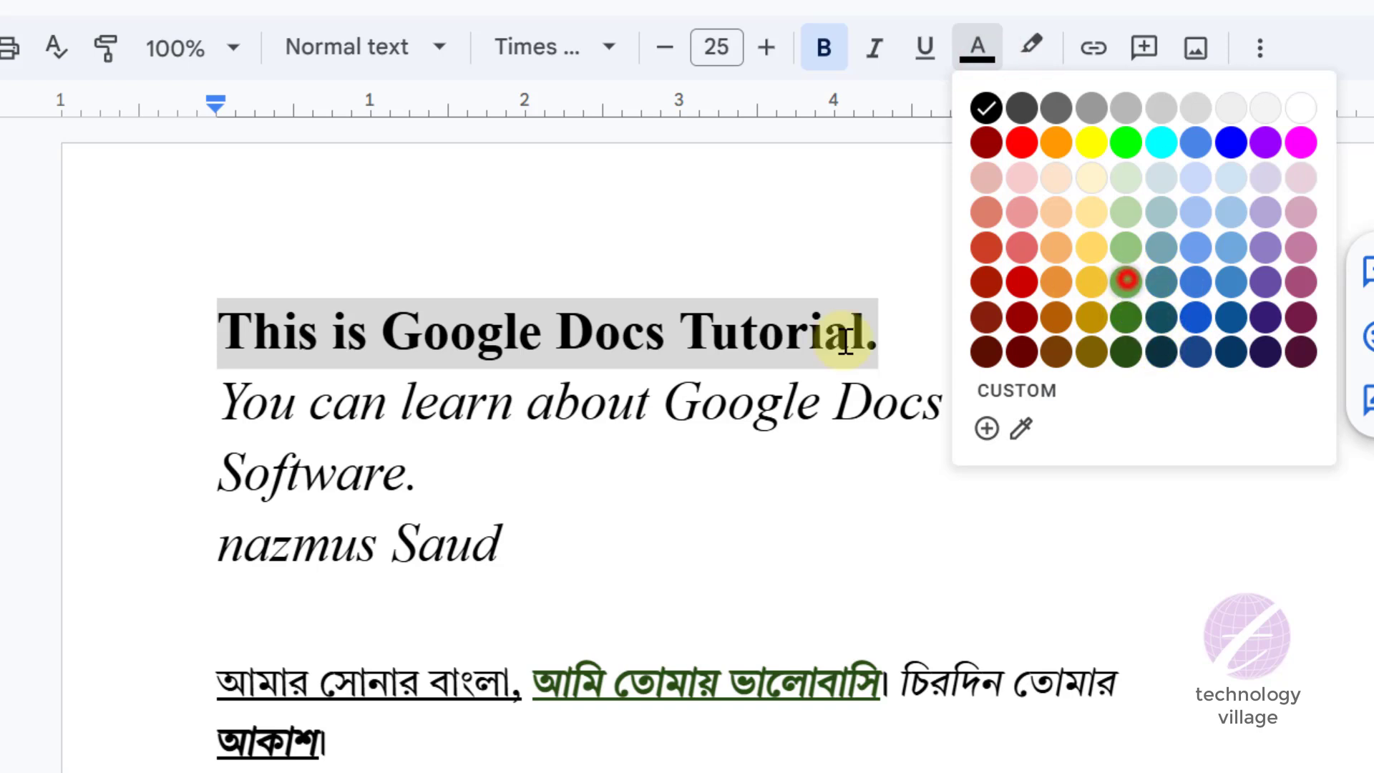
left_click(534, 330)
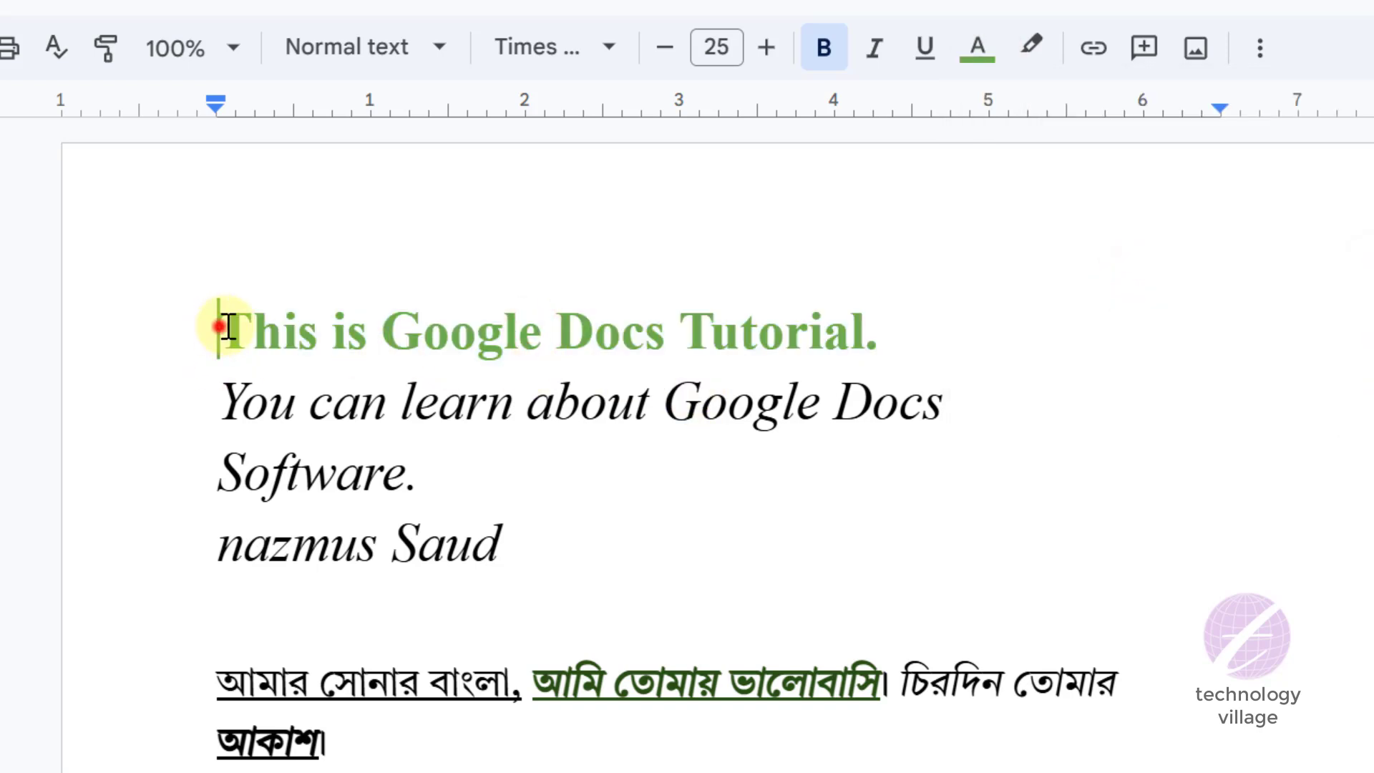
left_click_drag(228, 328, 884, 322)
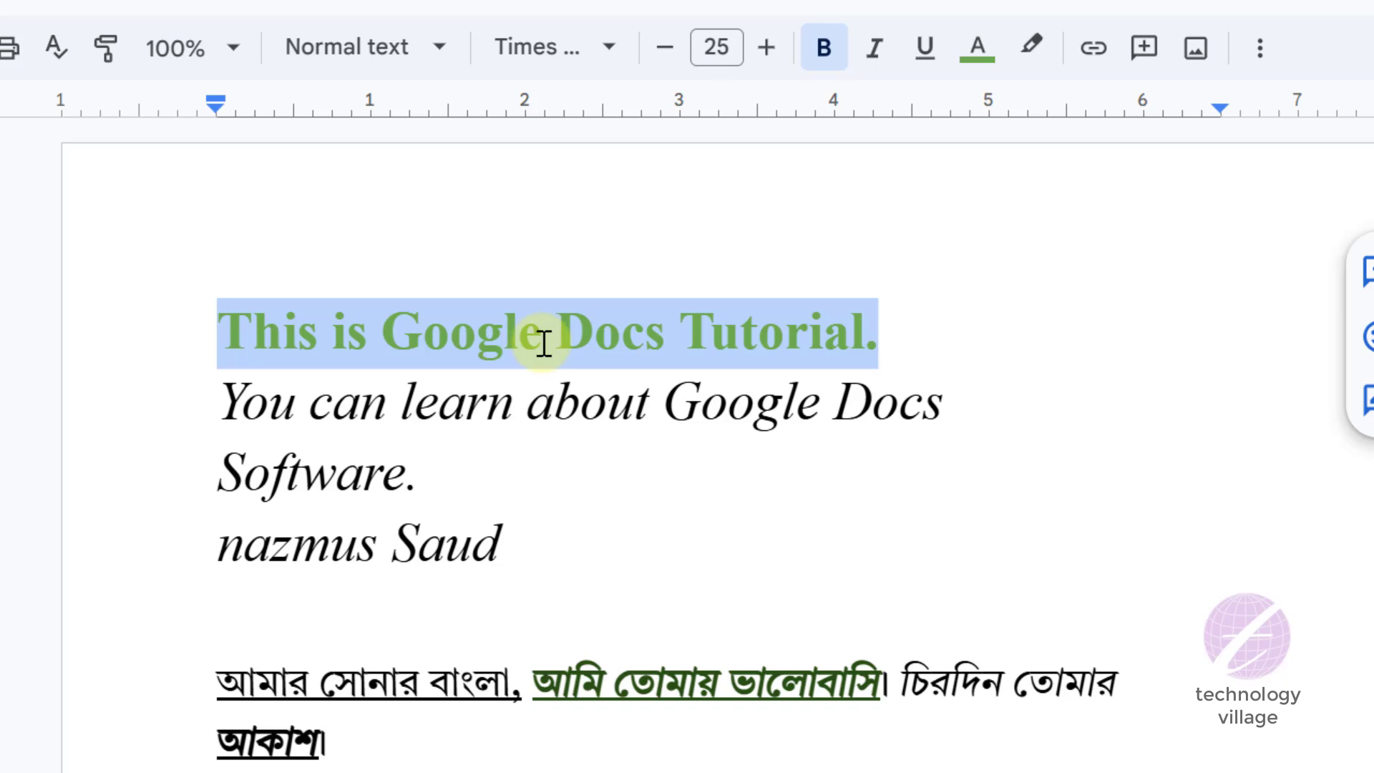
left_click(923, 47)
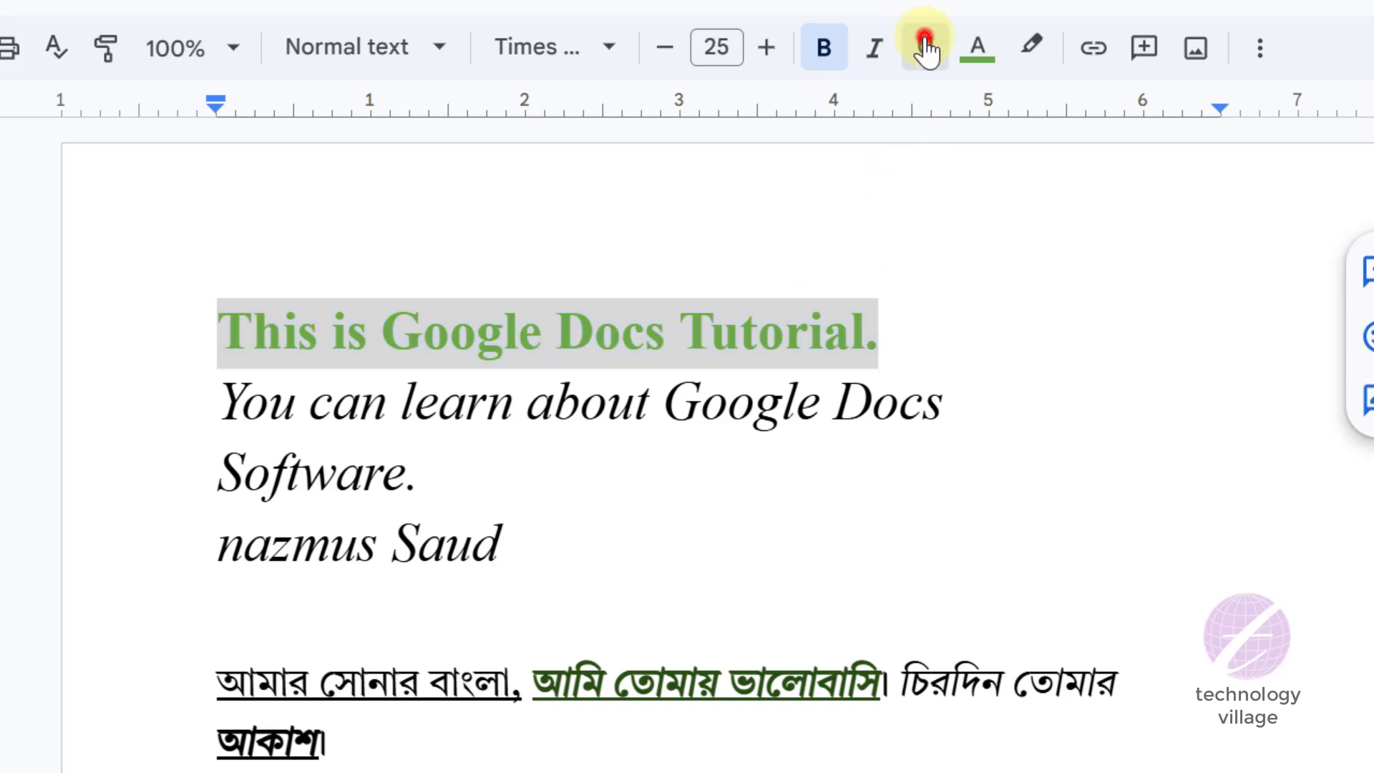
left_click(529, 321)
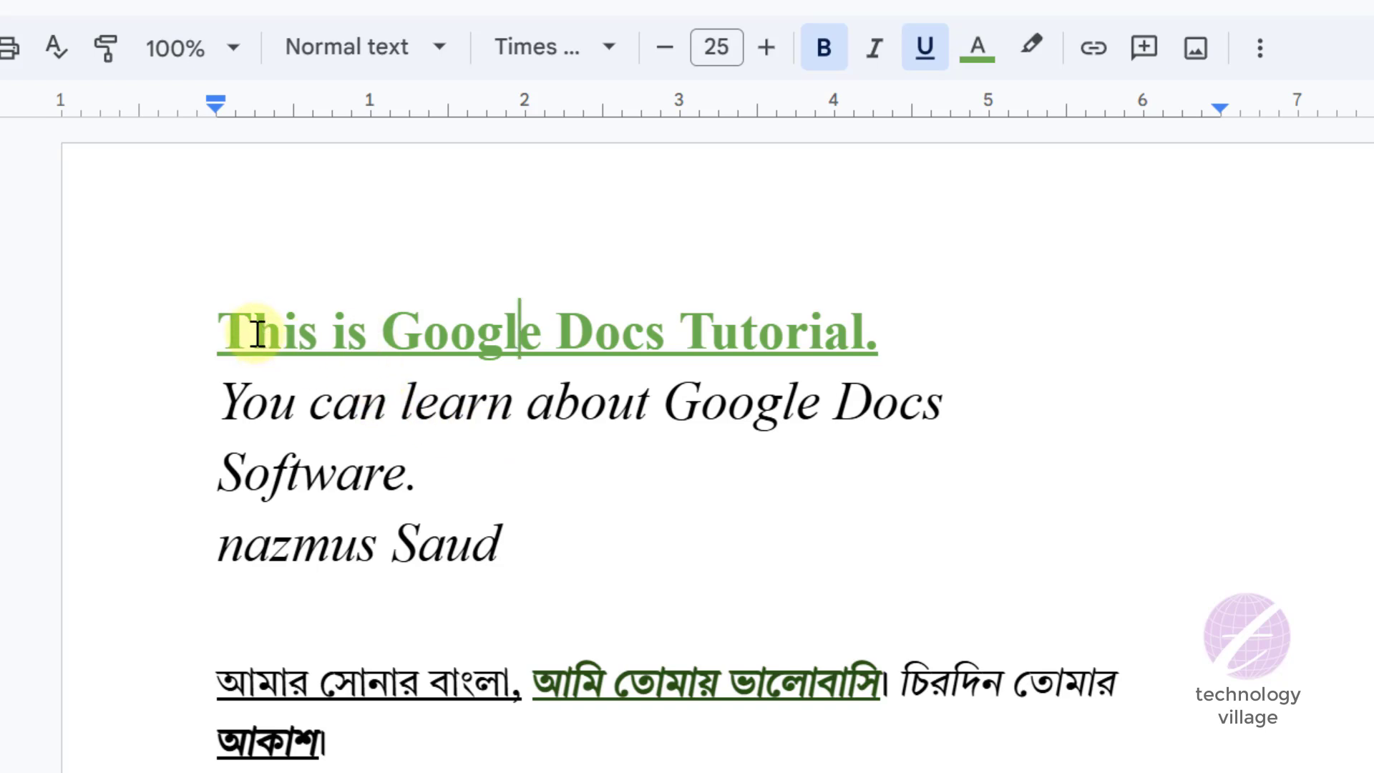
left_click(264, 403)
left_click(306, 562)
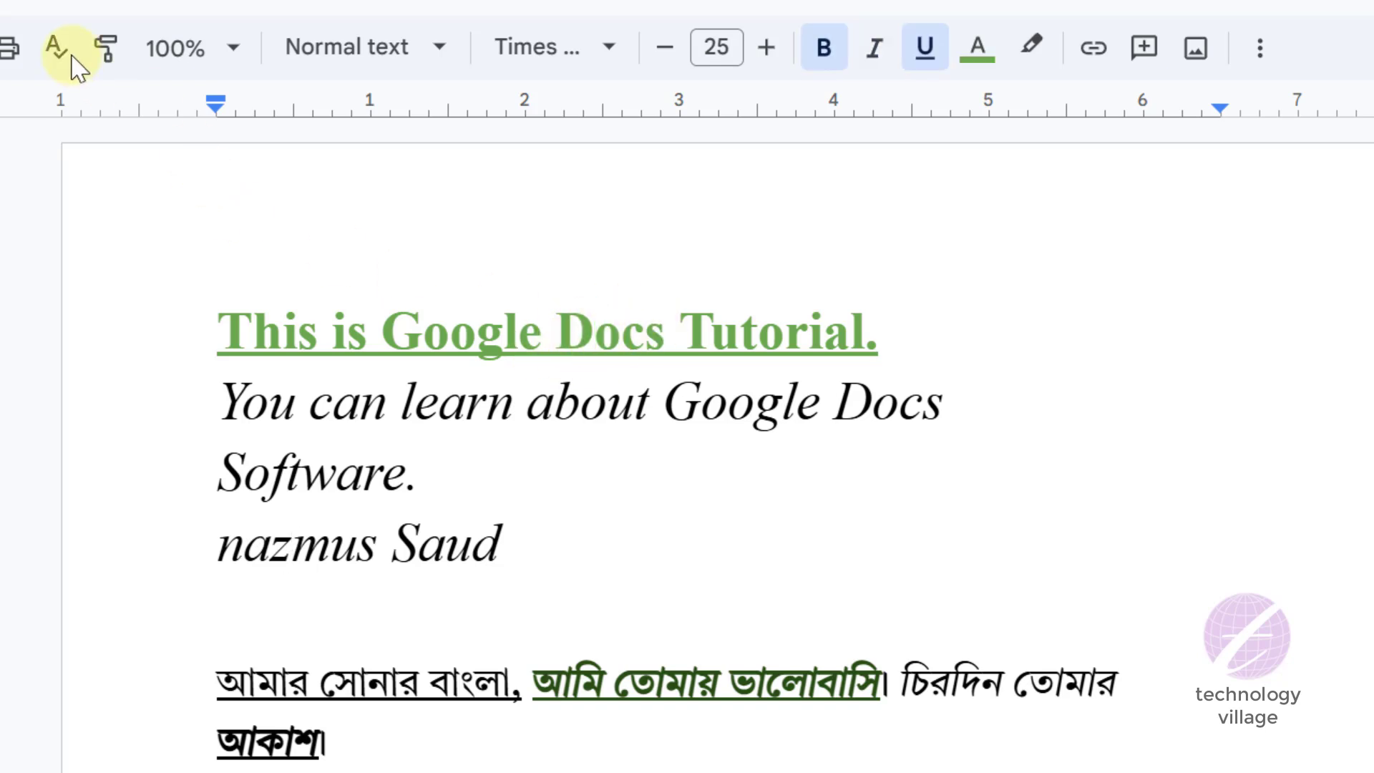
- Copy the first line's formatting onto the word Software and onto the person's full name with the format painter
left_click(104, 50)
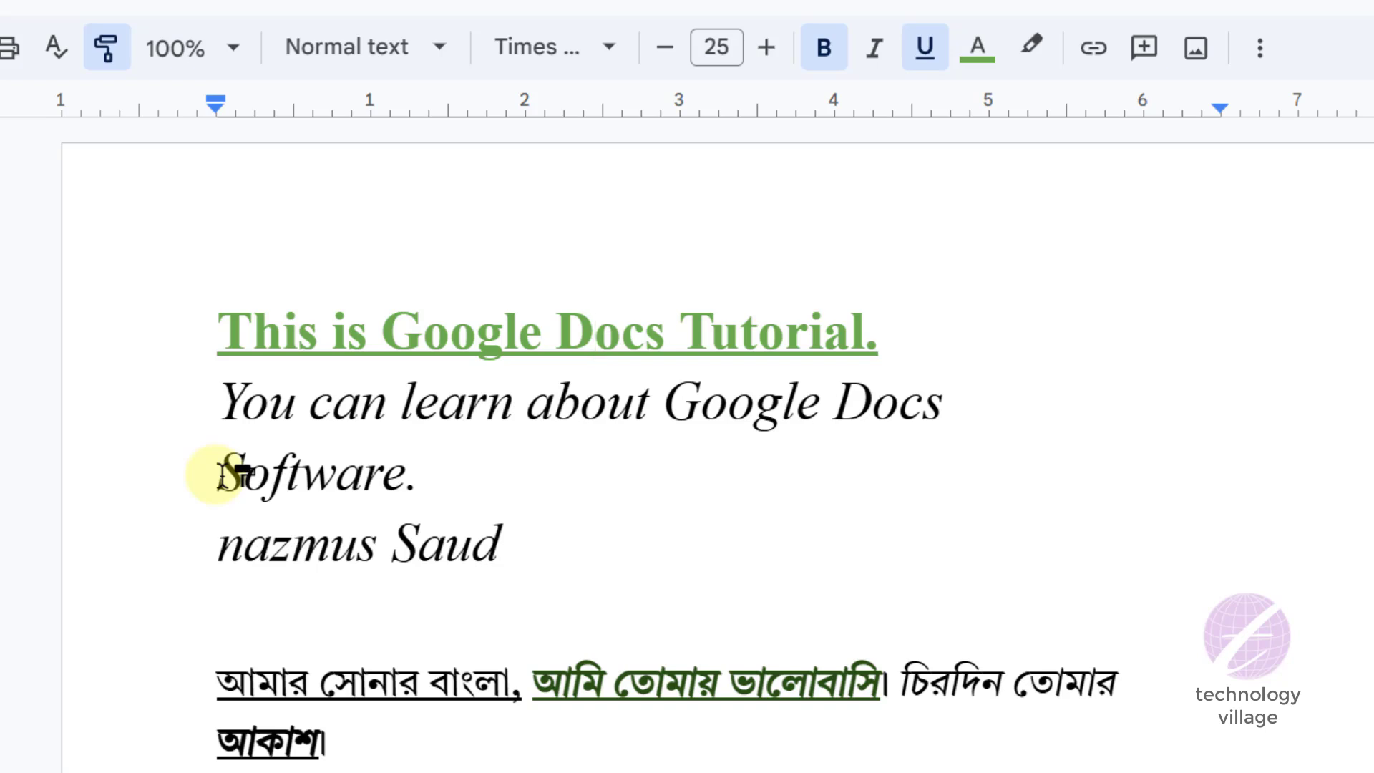
left_click_drag(219, 474, 415, 476)
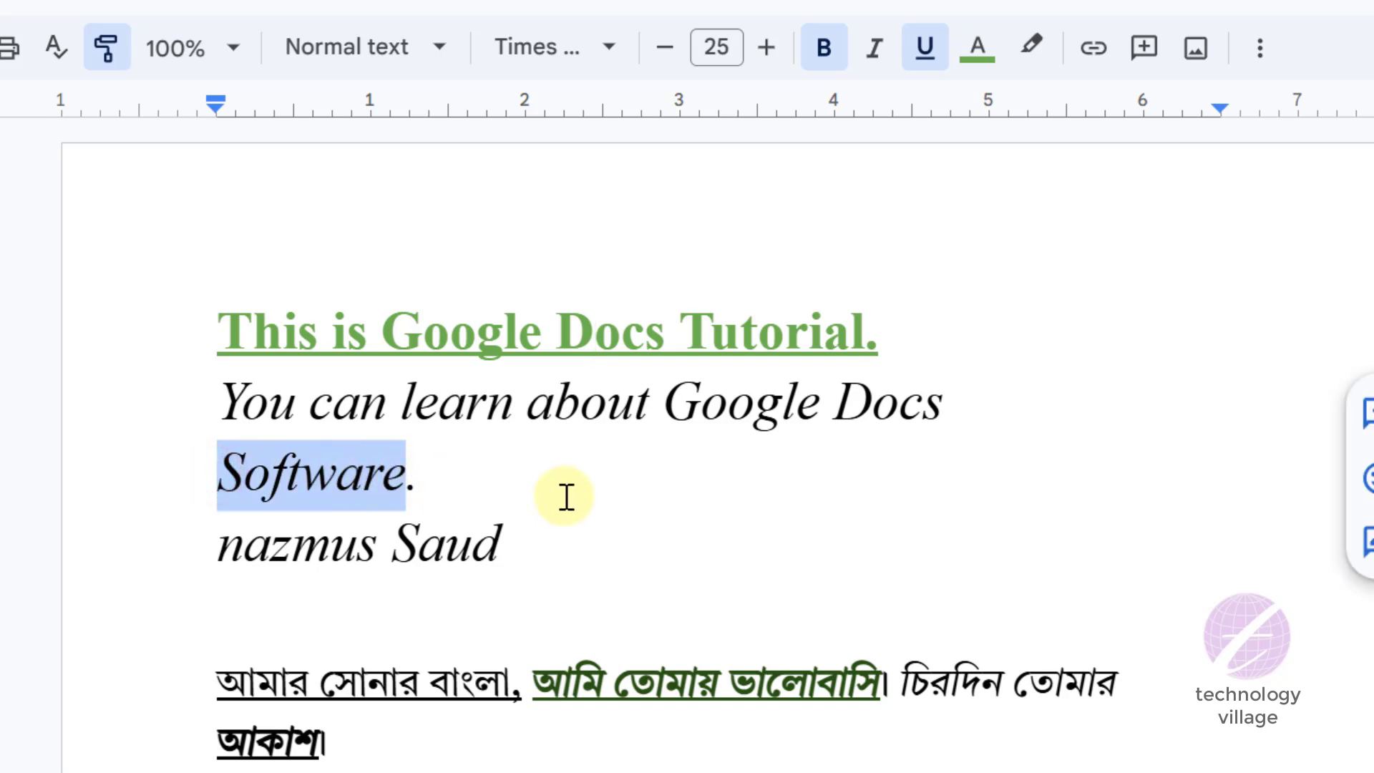
left_click(487, 327)
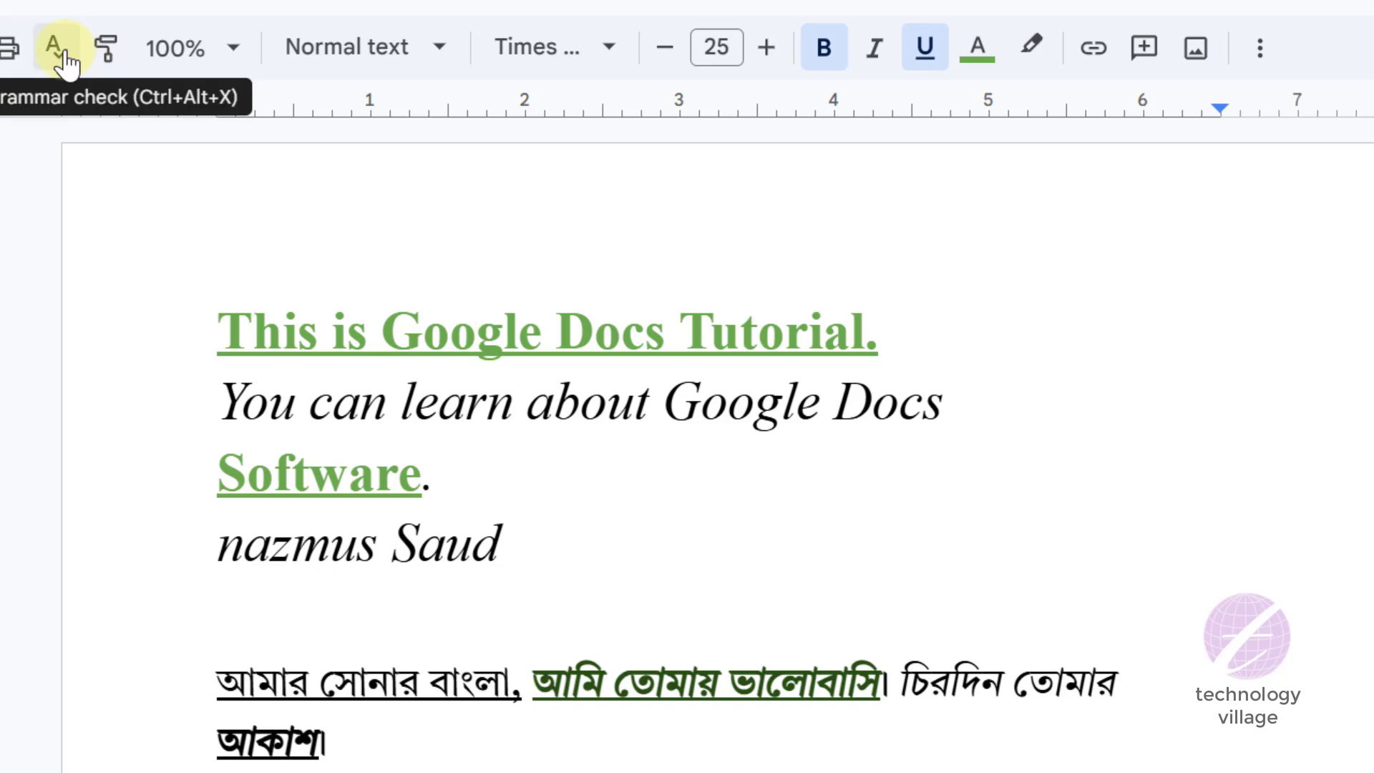
left_click(104, 50)
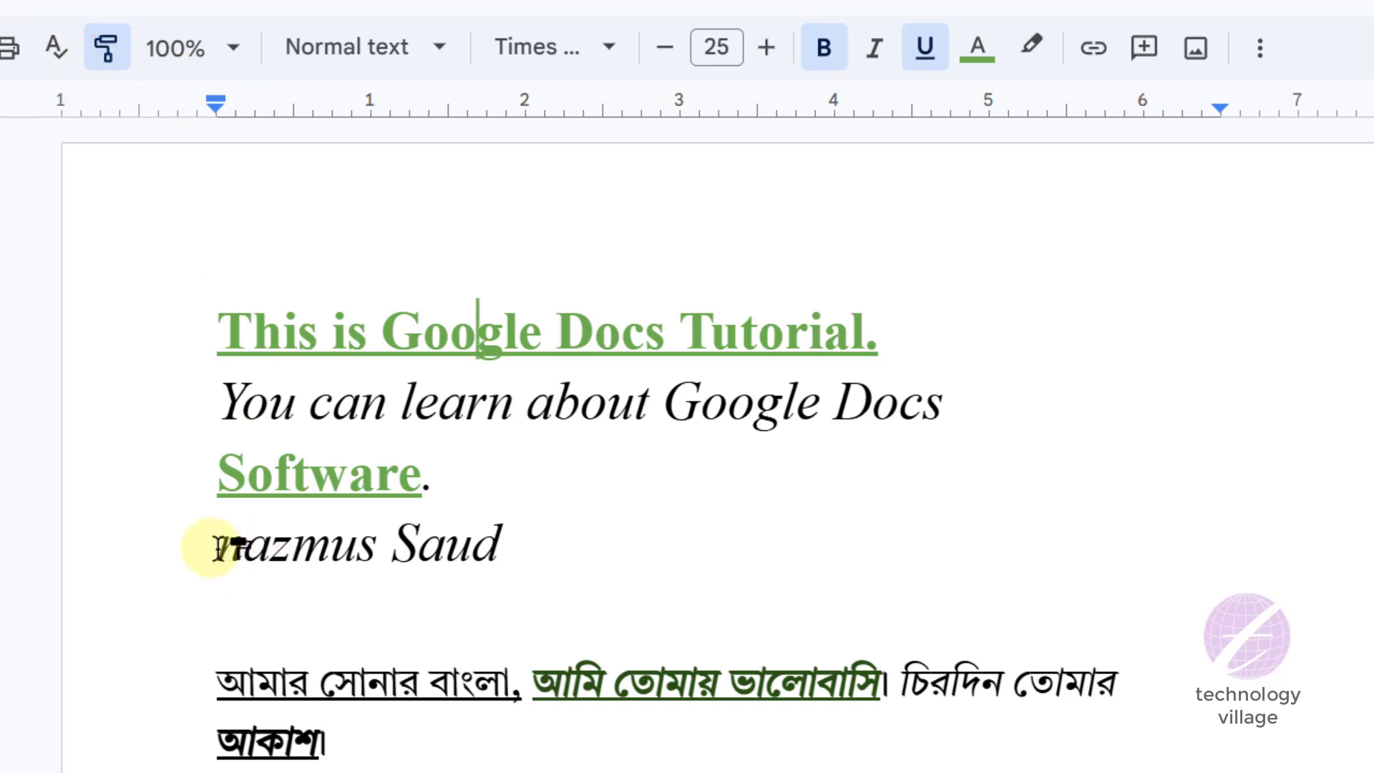
left_click_drag(210, 546, 513, 530)
left_click_drag(533, 598, 530, 598)
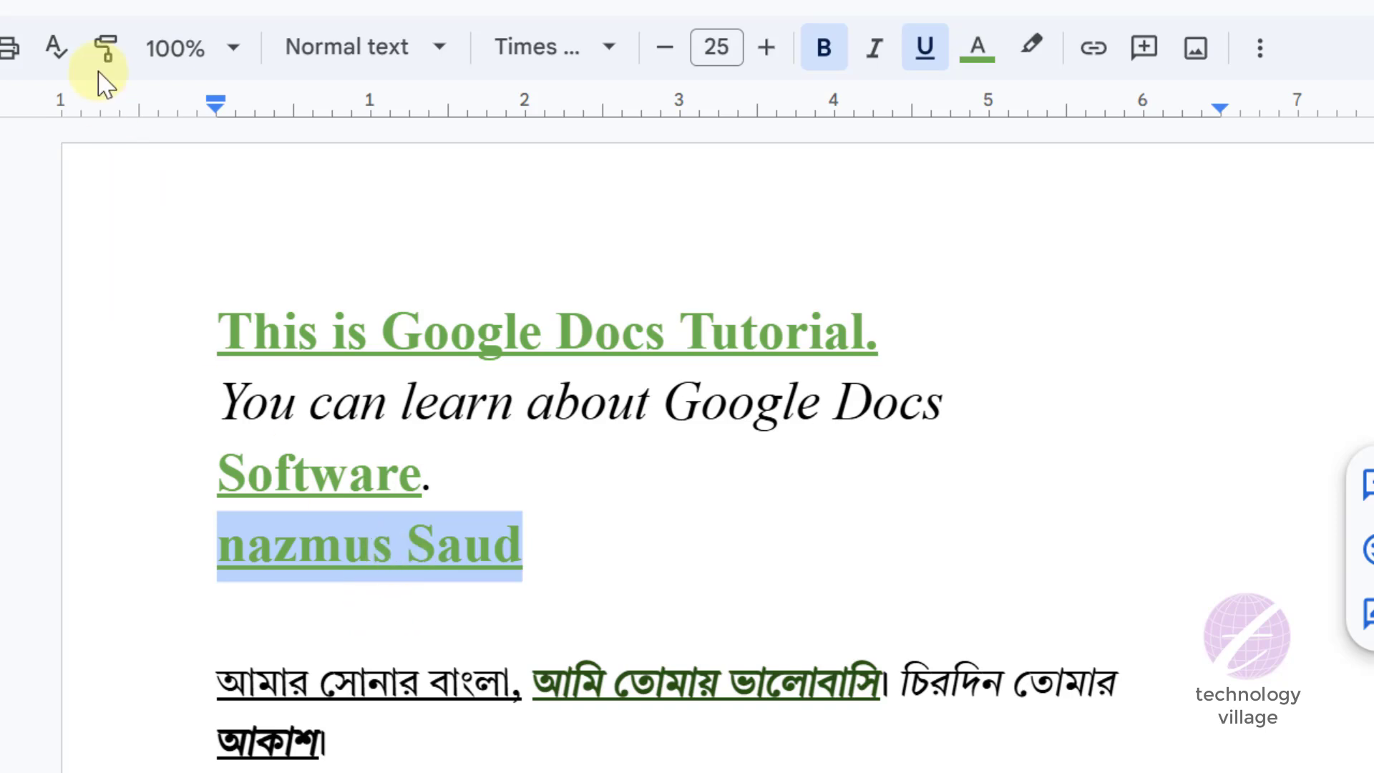
- Paint the green underlined bold formatting of the person's name onto the Bengali phrase আমি তোমায় ভালোবাসি।
left_click(106, 50)
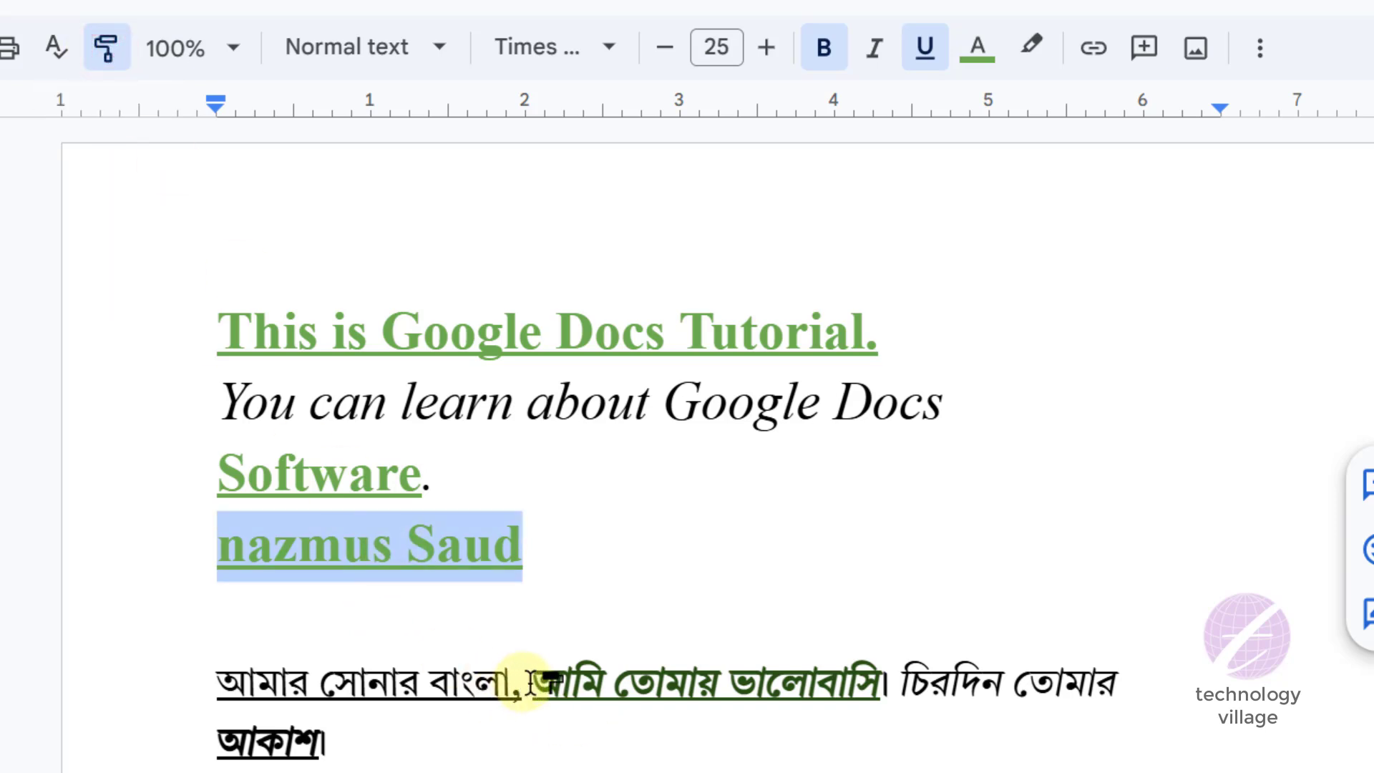
mouse_move(522, 680)
left_mouse_down()
mouse_move(874, 677)
mouse_move(896, 689)
left_mouse_up()
left_click(719, 682)
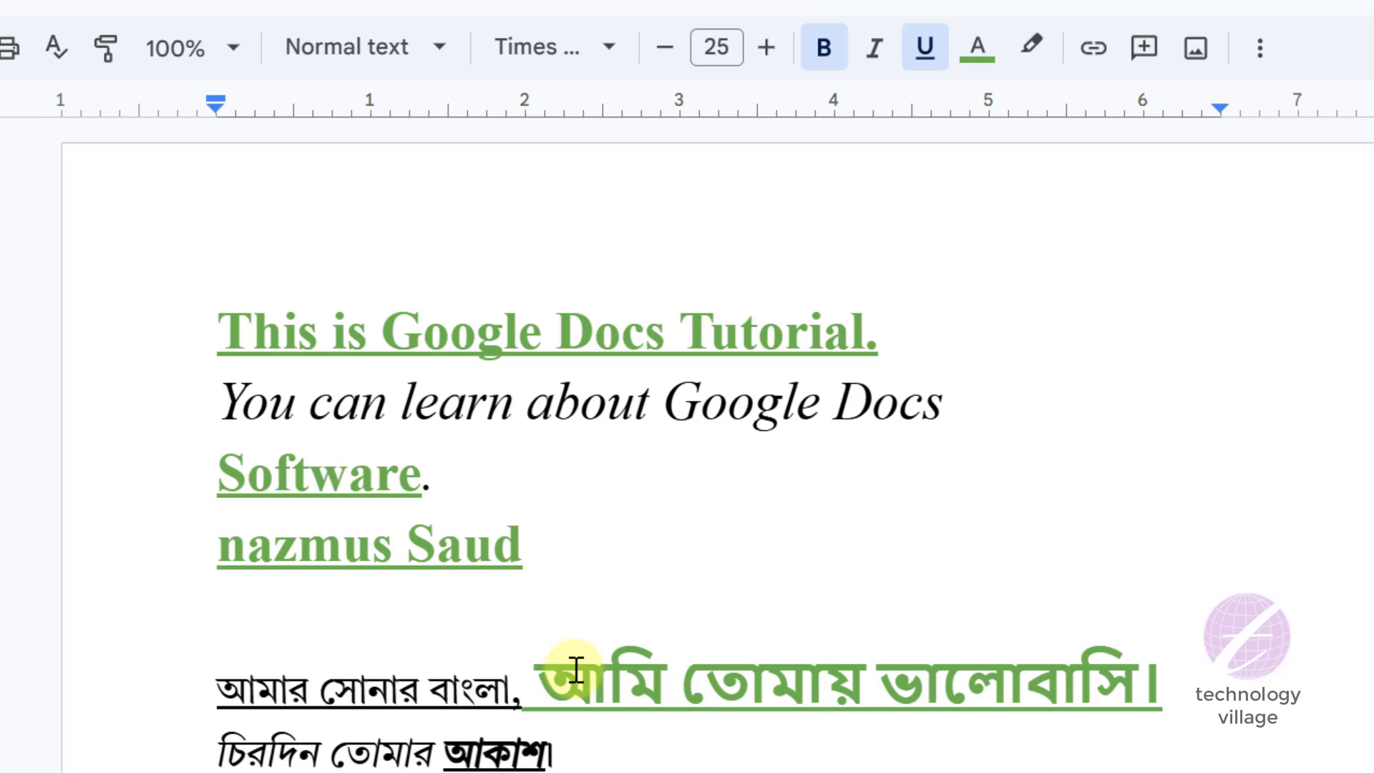
- Set the document's zoom level to 125%
left_click(233, 49)
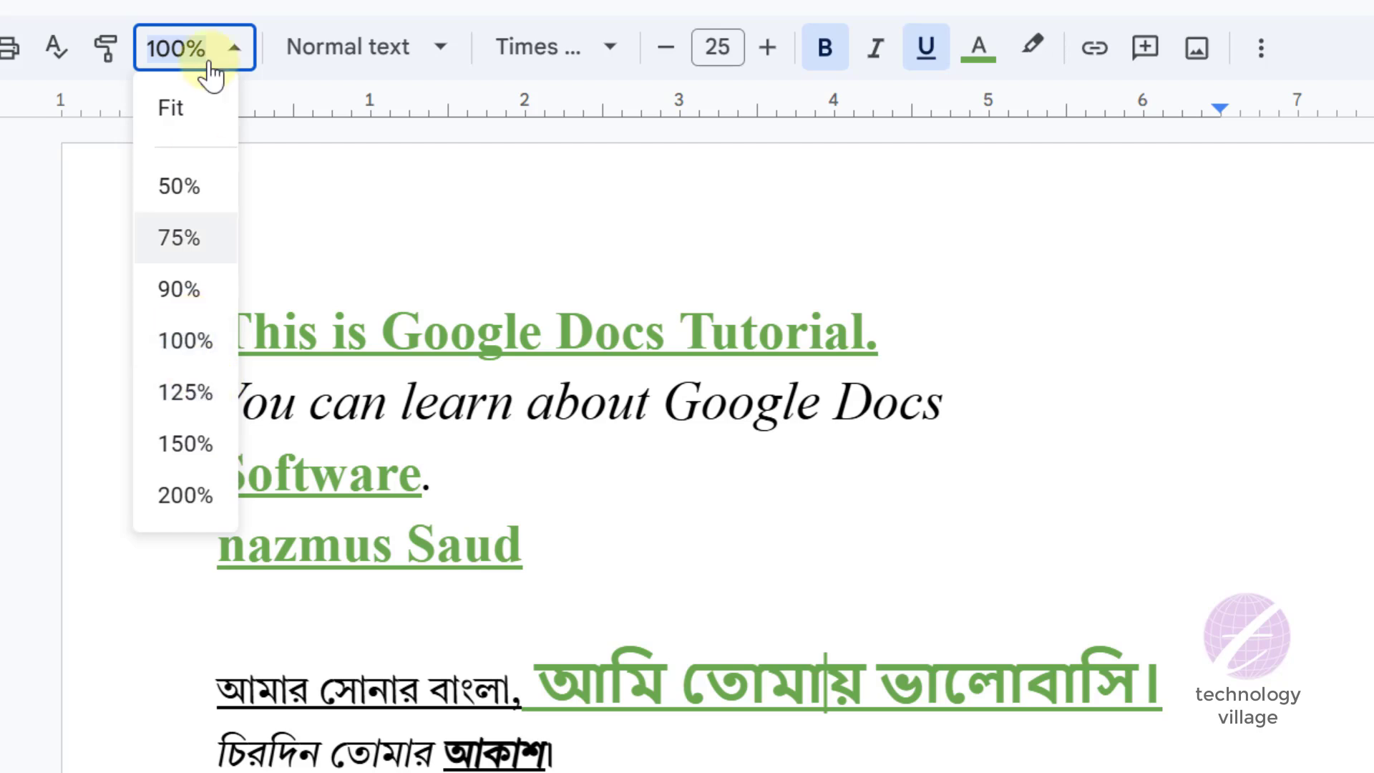
left_click(181, 393)
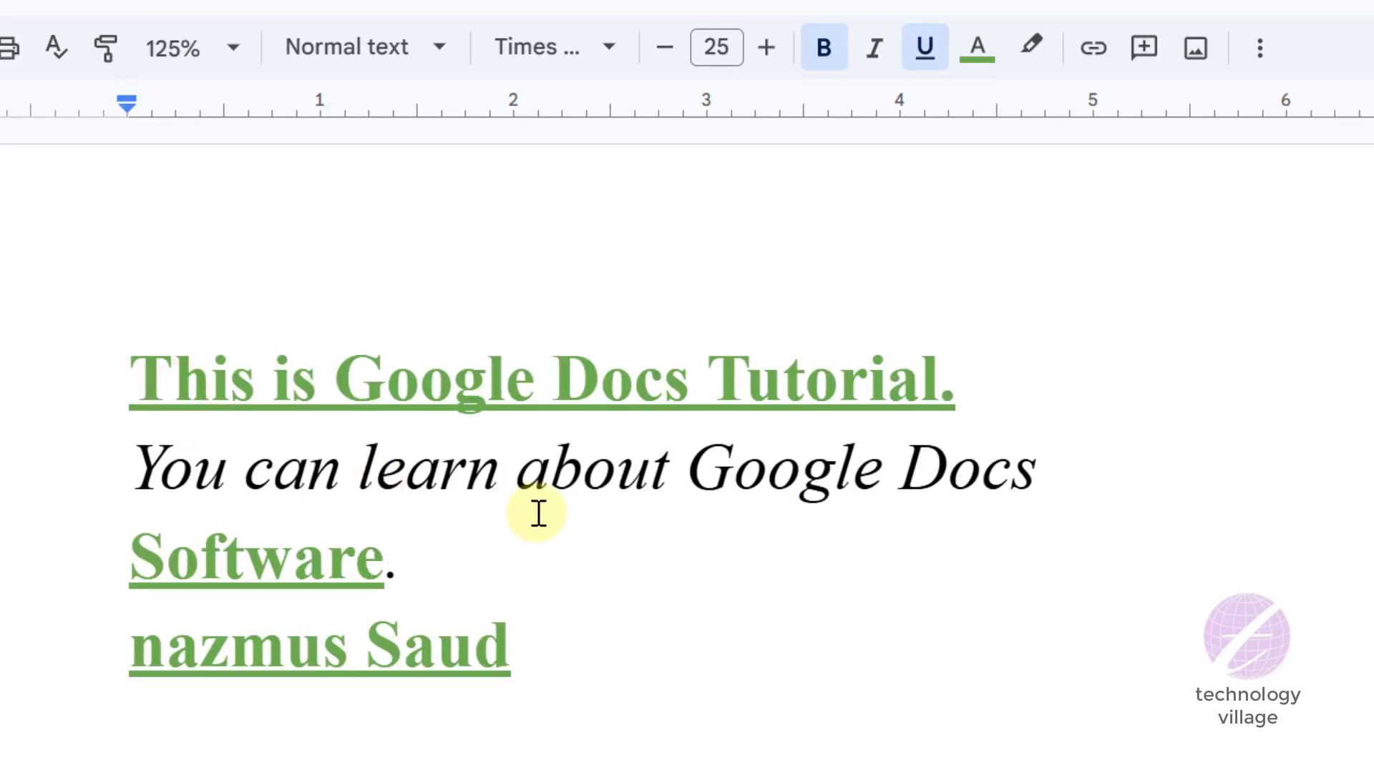
scroll(539, 513, "down", 2)
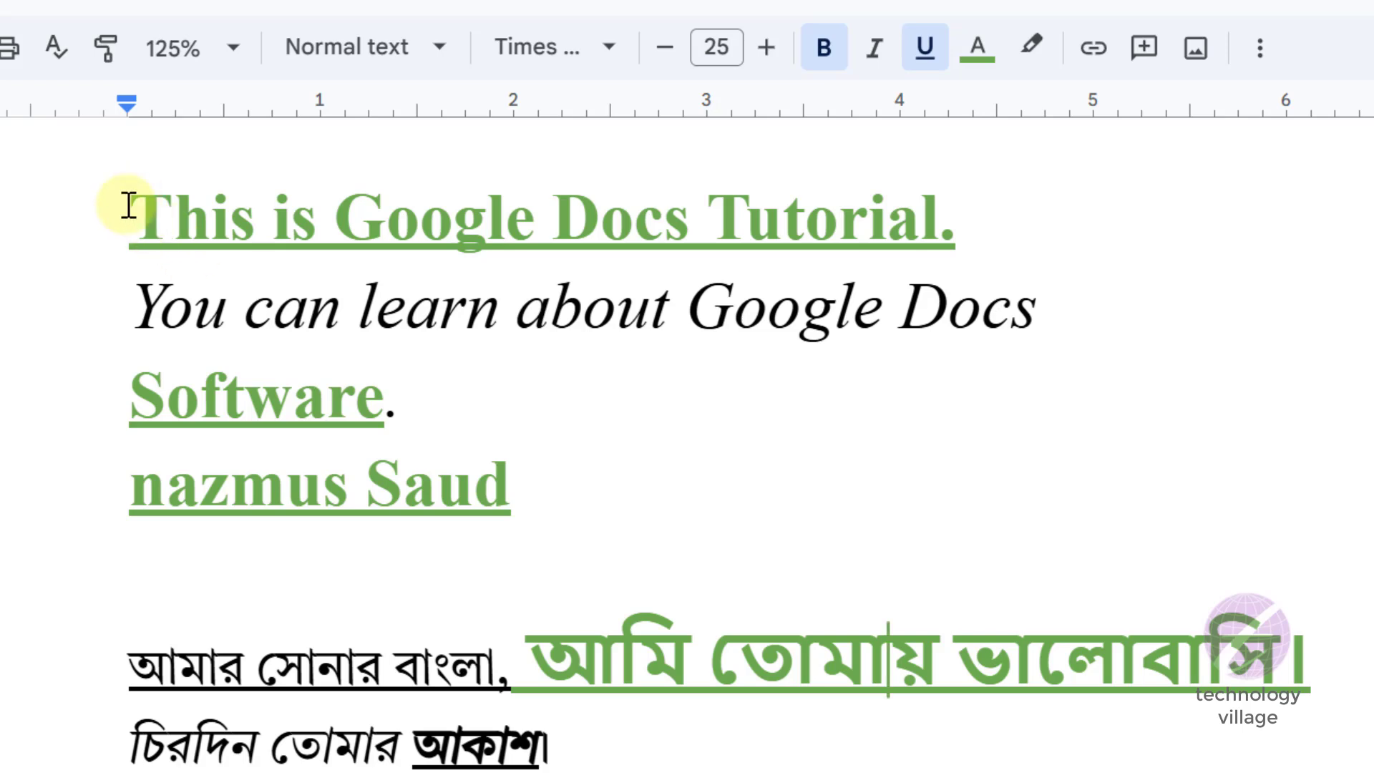
- Remove the italics from the line "You can learn about Google Docs"
left_click_drag(135, 205, 509, 486)
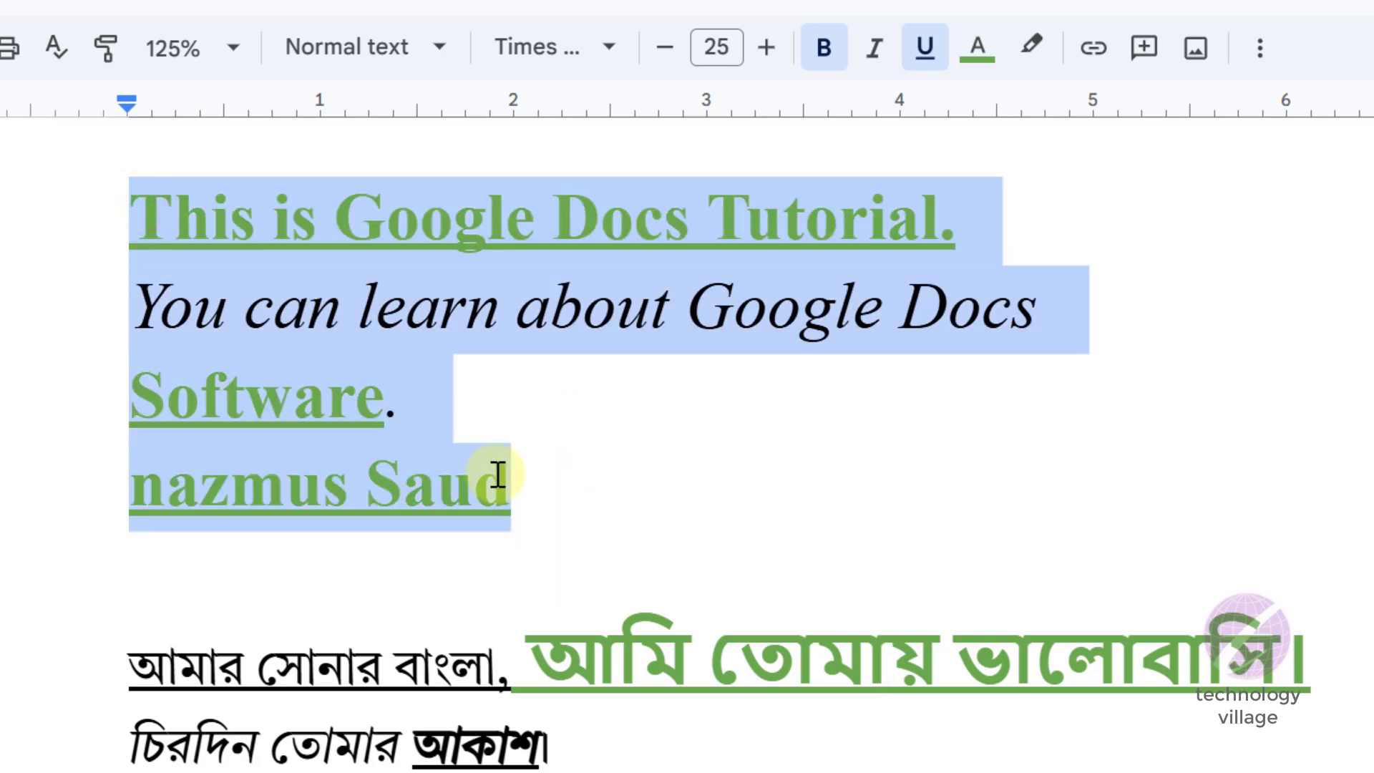
left_click(418, 305)
left_click_drag(137, 302, 1044, 318)
left_click(874, 46)
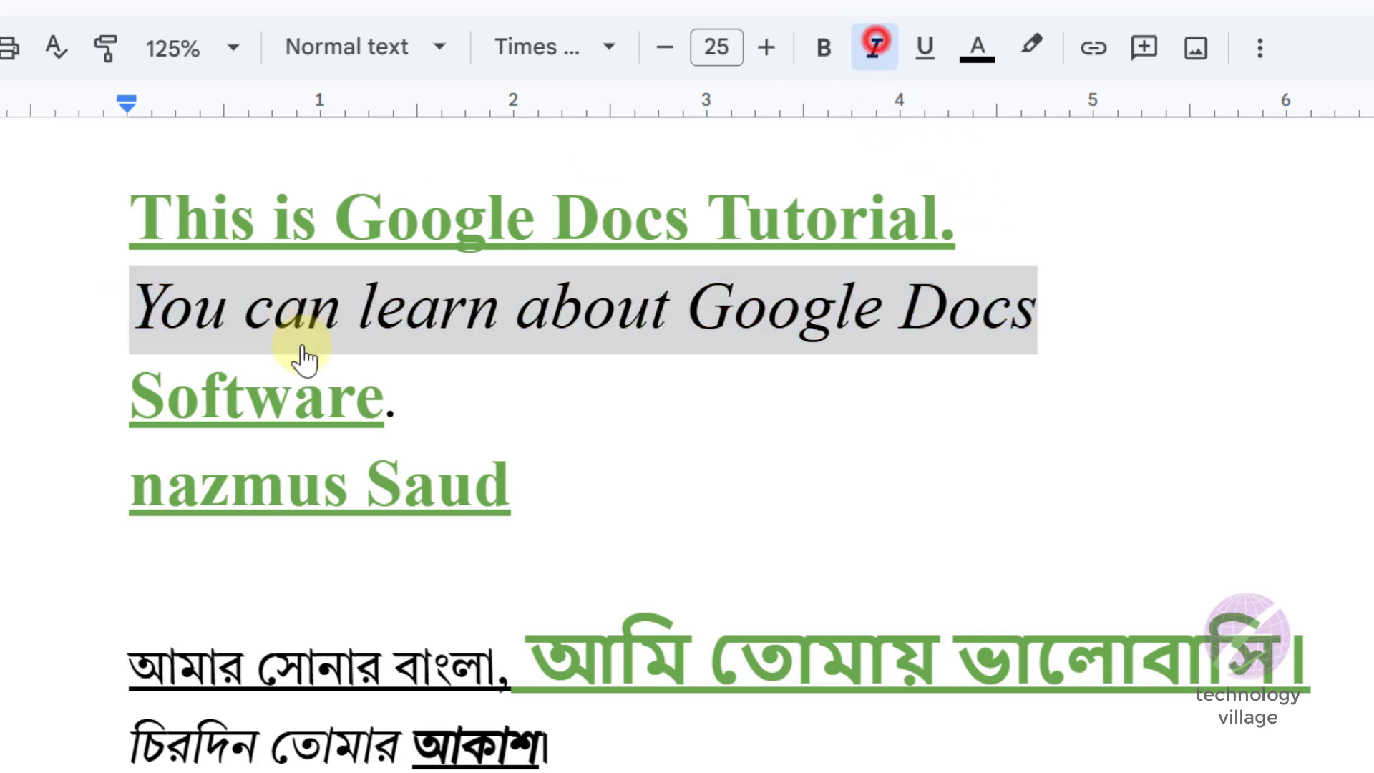
left_click(393, 309)
- Copy the plain formatting of the second line onto the first line, the Software line and the person's name with the format painter
left_click(105, 47)
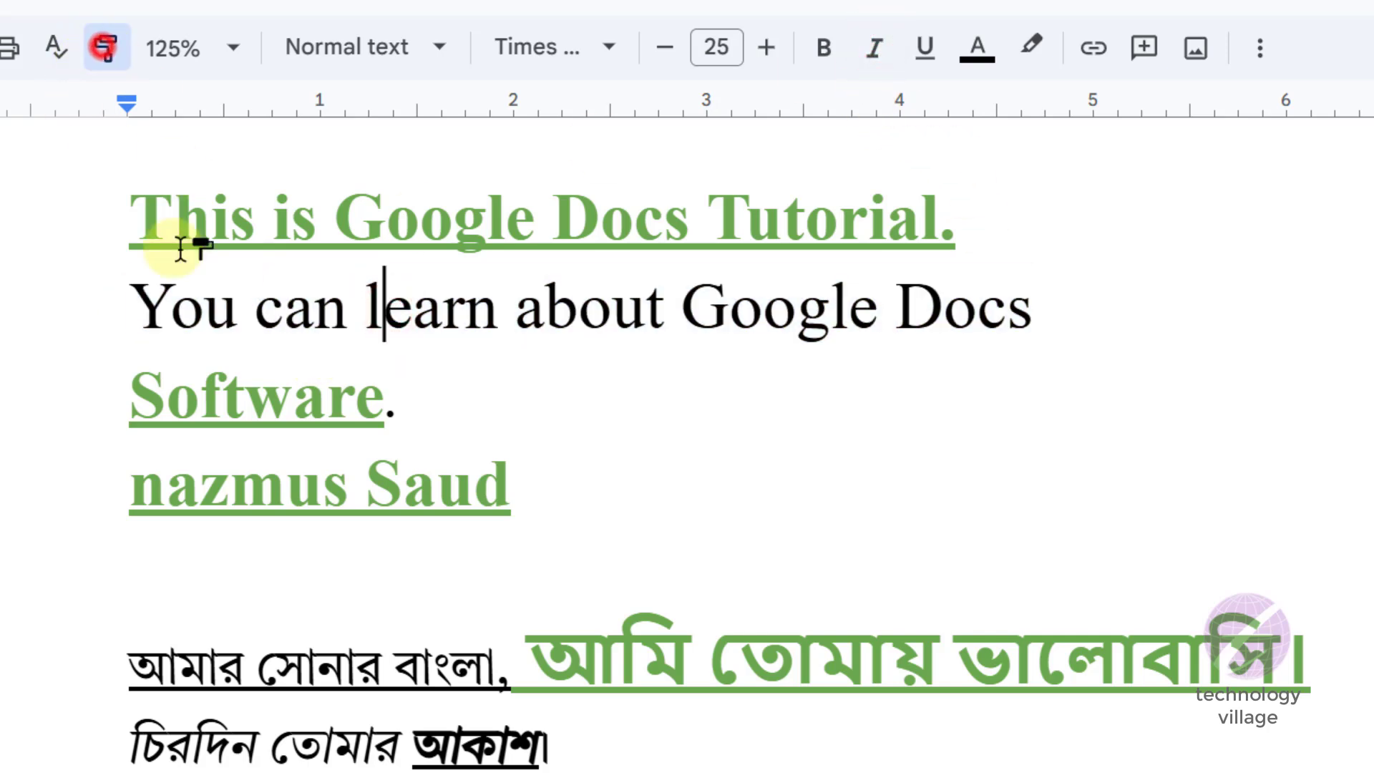
left_click_drag(130, 216, 992, 215)
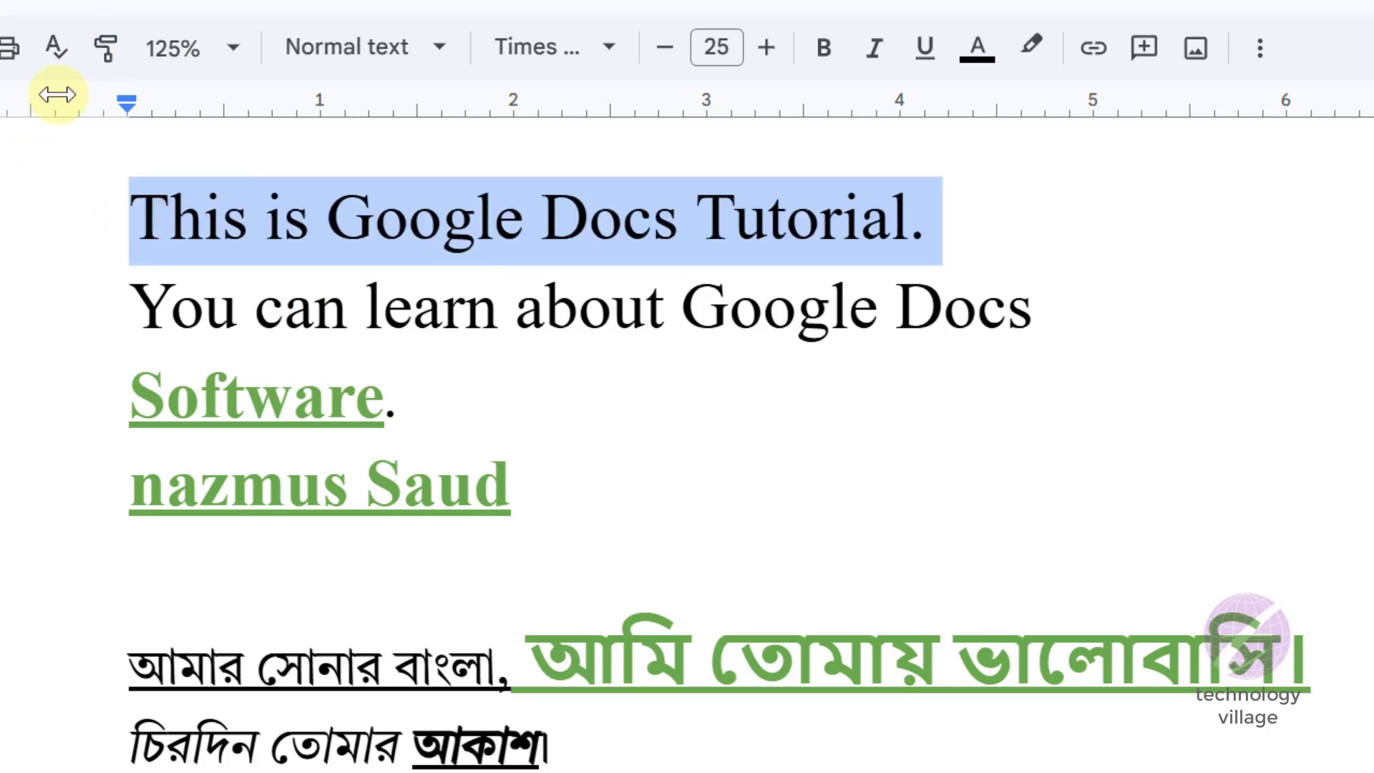
left_click(105, 50)
mouse_move(123, 393)
left_mouse_down()
mouse_move(592, 451)
mouse_move(623, 494)
left_mouse_up()
left_click(398, 260)
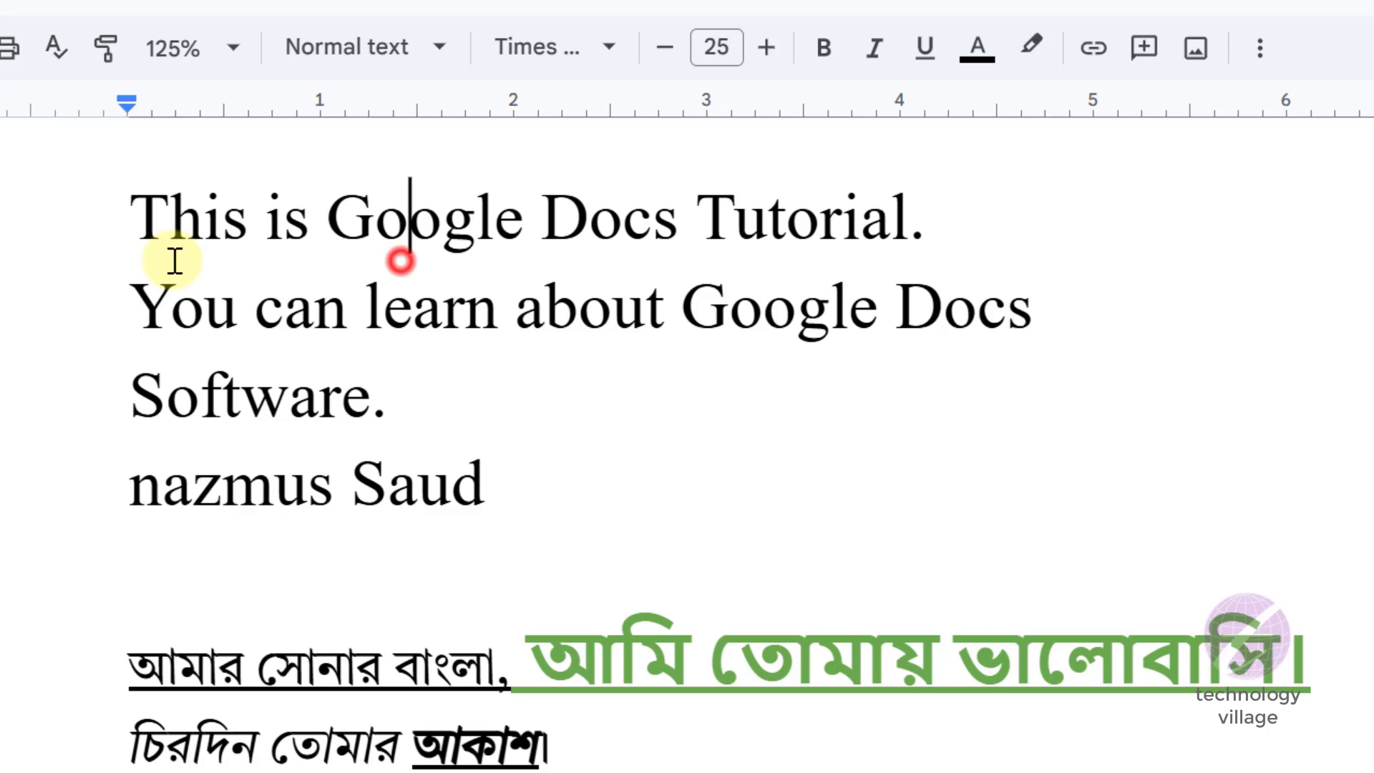
- Apply the Title paragraph style to the line "This is Google Docs Tutorial."
left_click(134, 215, "shift")
left_click_drag(713, 216, 924, 224)
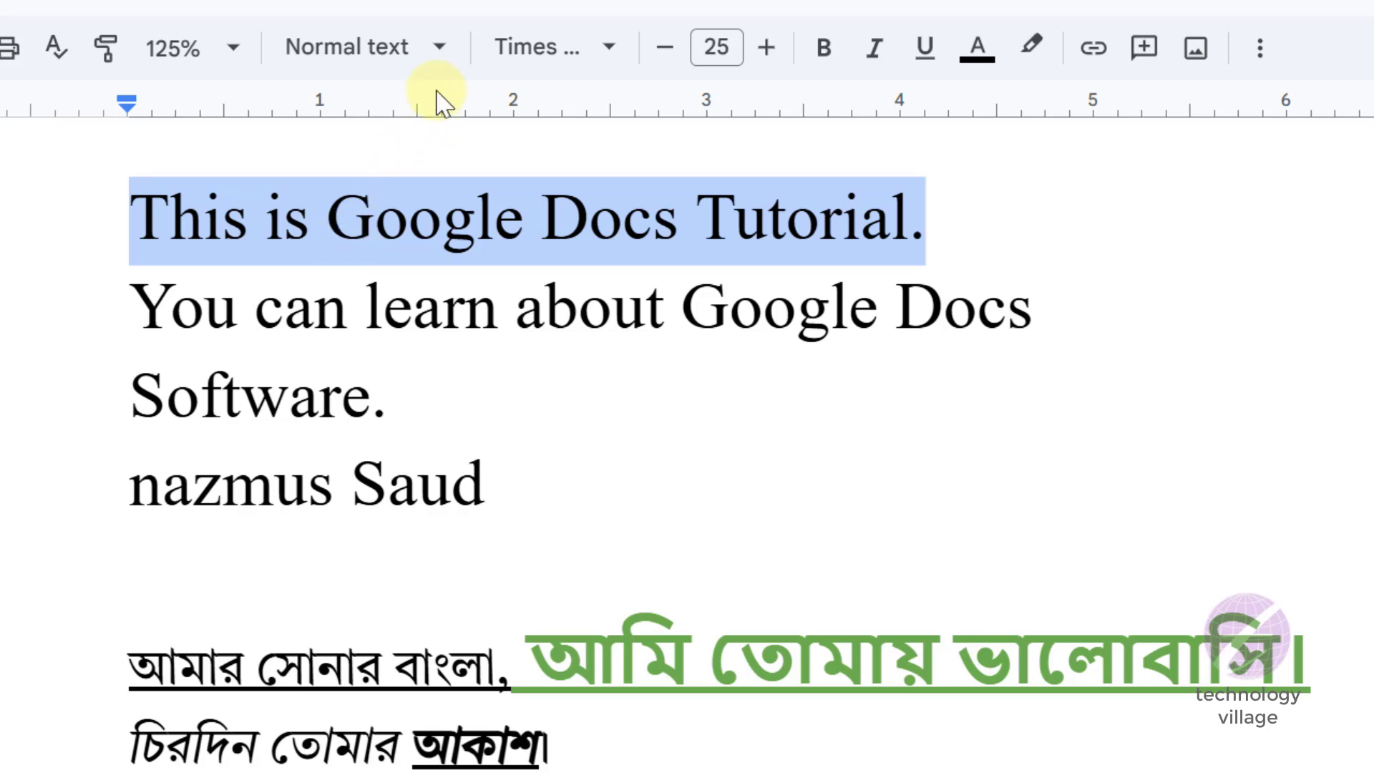
left_click(440, 49)
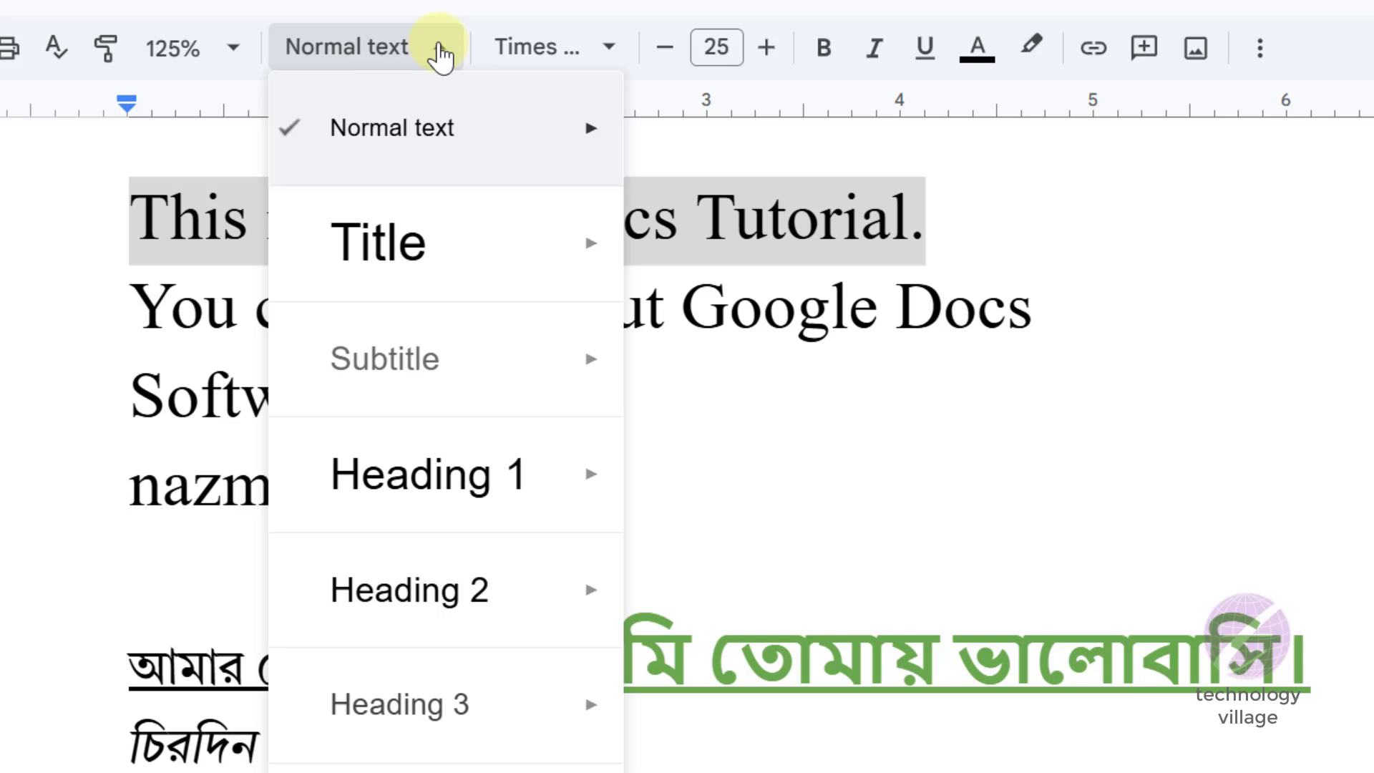
mouse_move(491, 274)
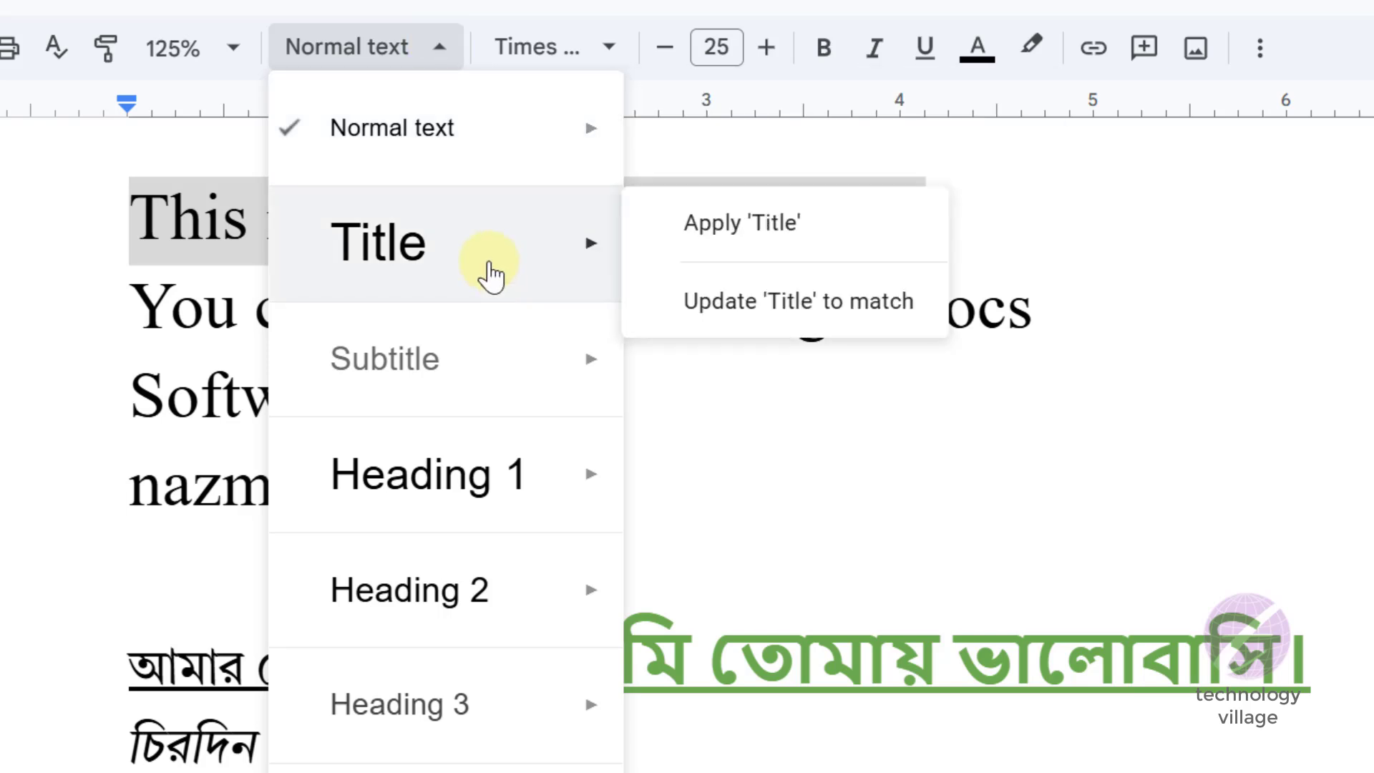
left_click(764, 224)
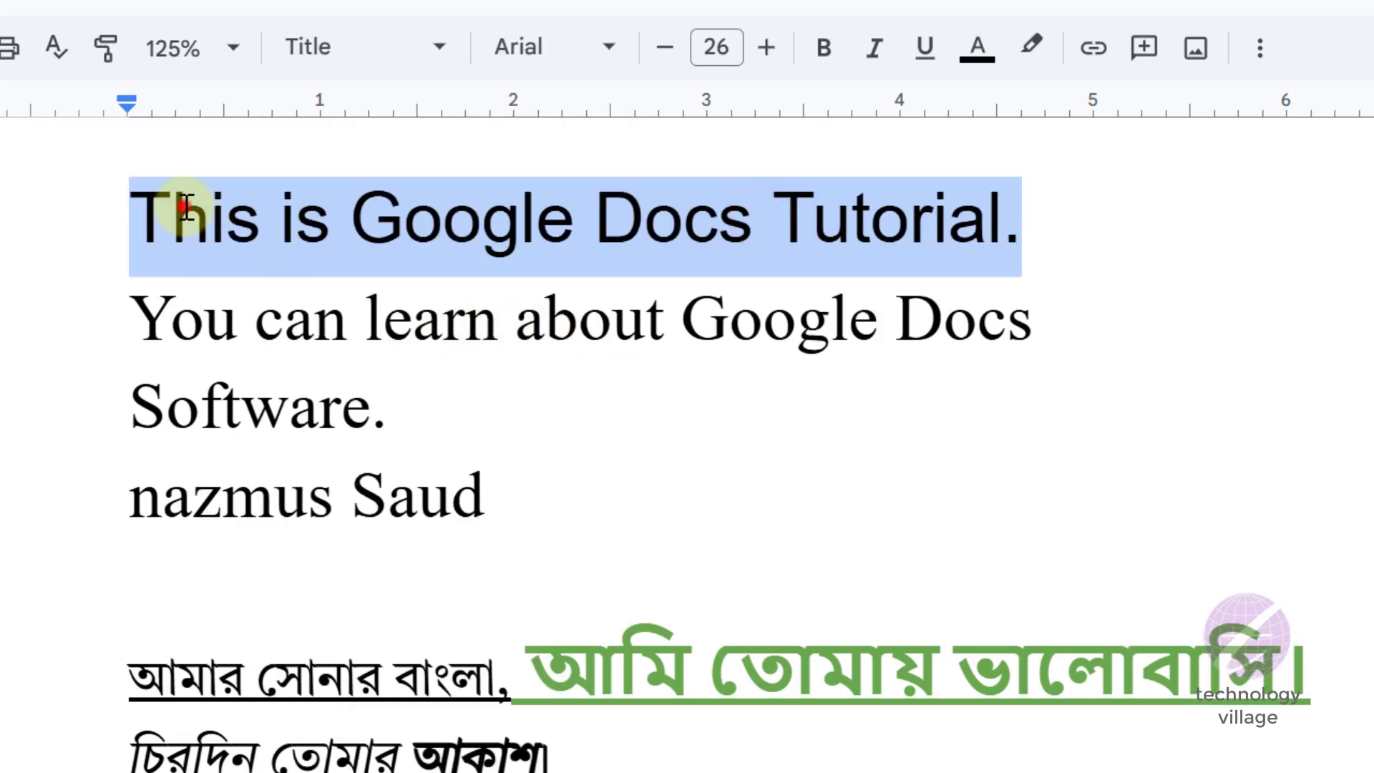
left_click_drag(141, 208, 1020, 217)
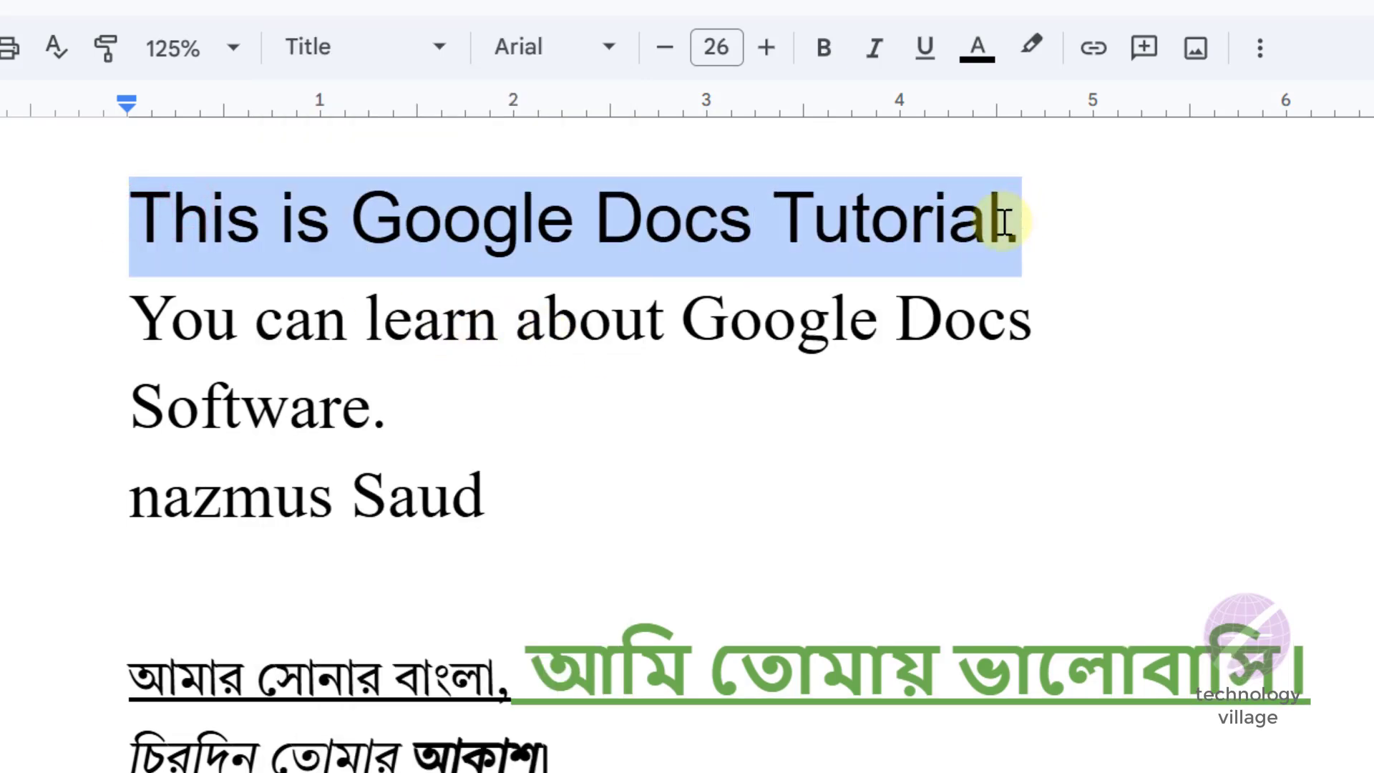
- Apply the Heading 1 paragraph style to the line "Software."
left_click(239, 406)
left_click_drag(135, 408, 386, 411)
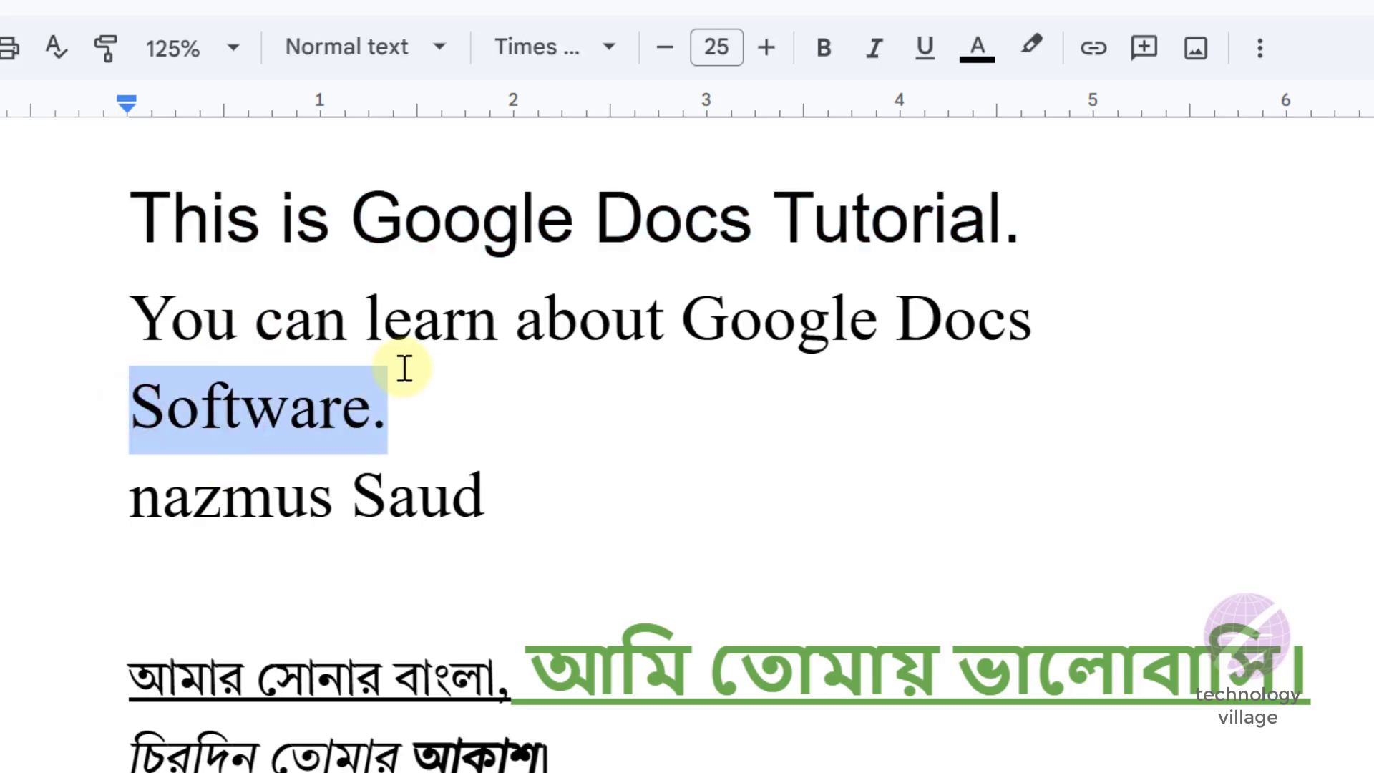
left_click(441, 50)
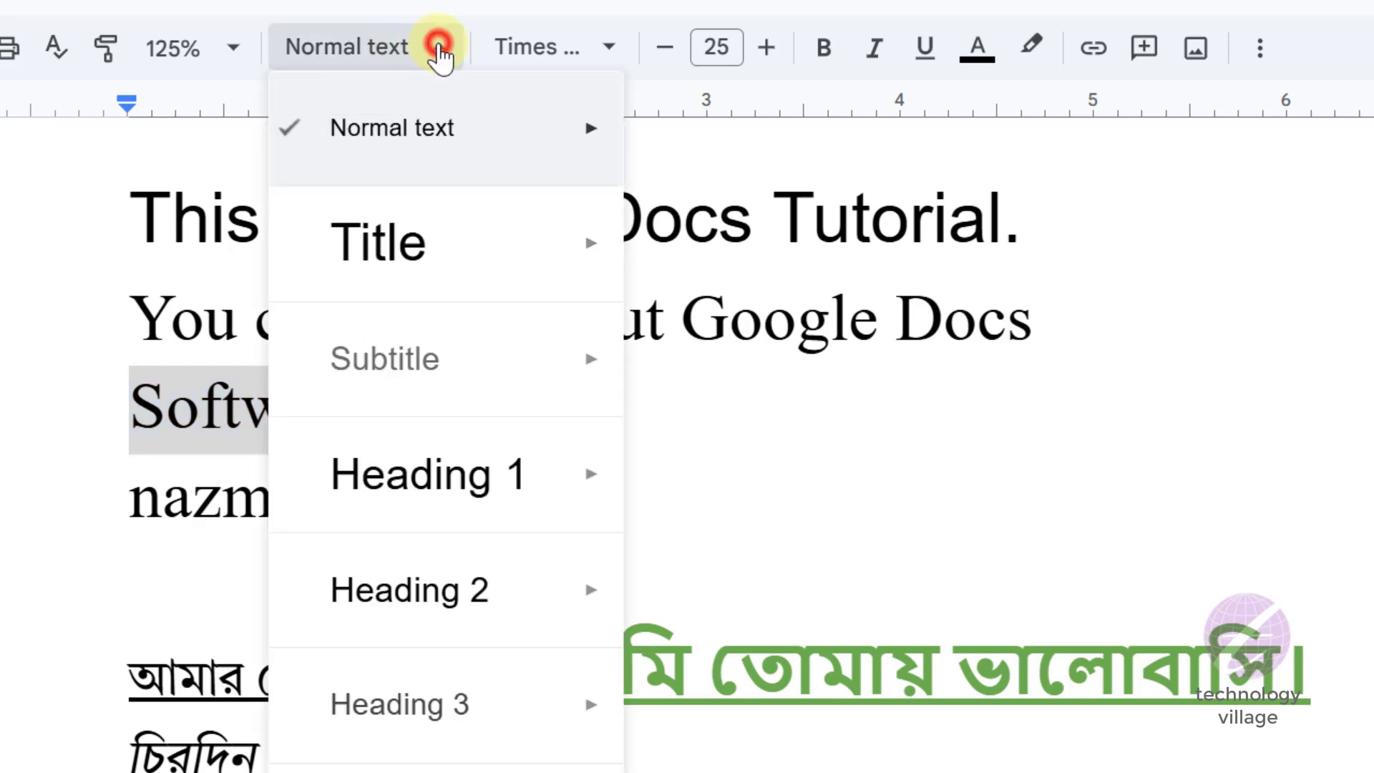
mouse_move(493, 283)
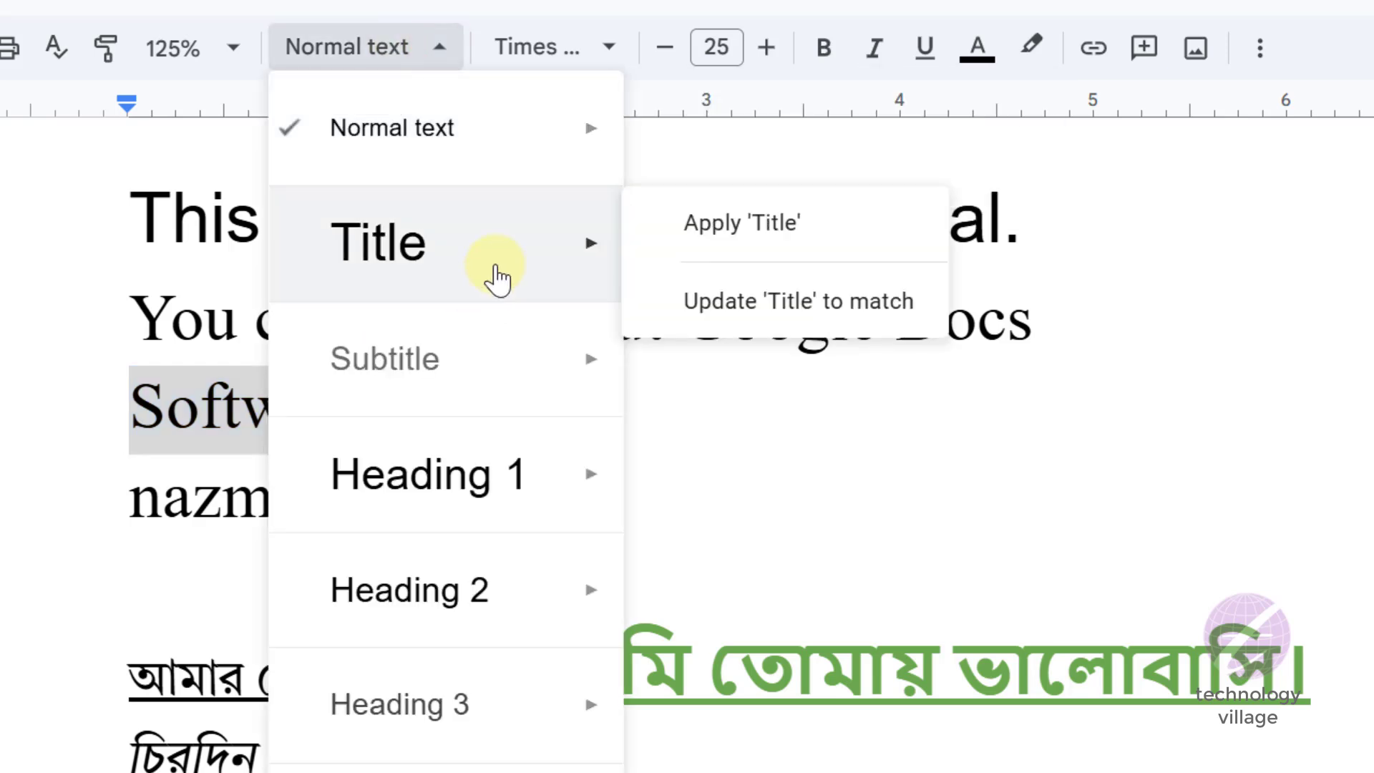
mouse_move(487, 390)
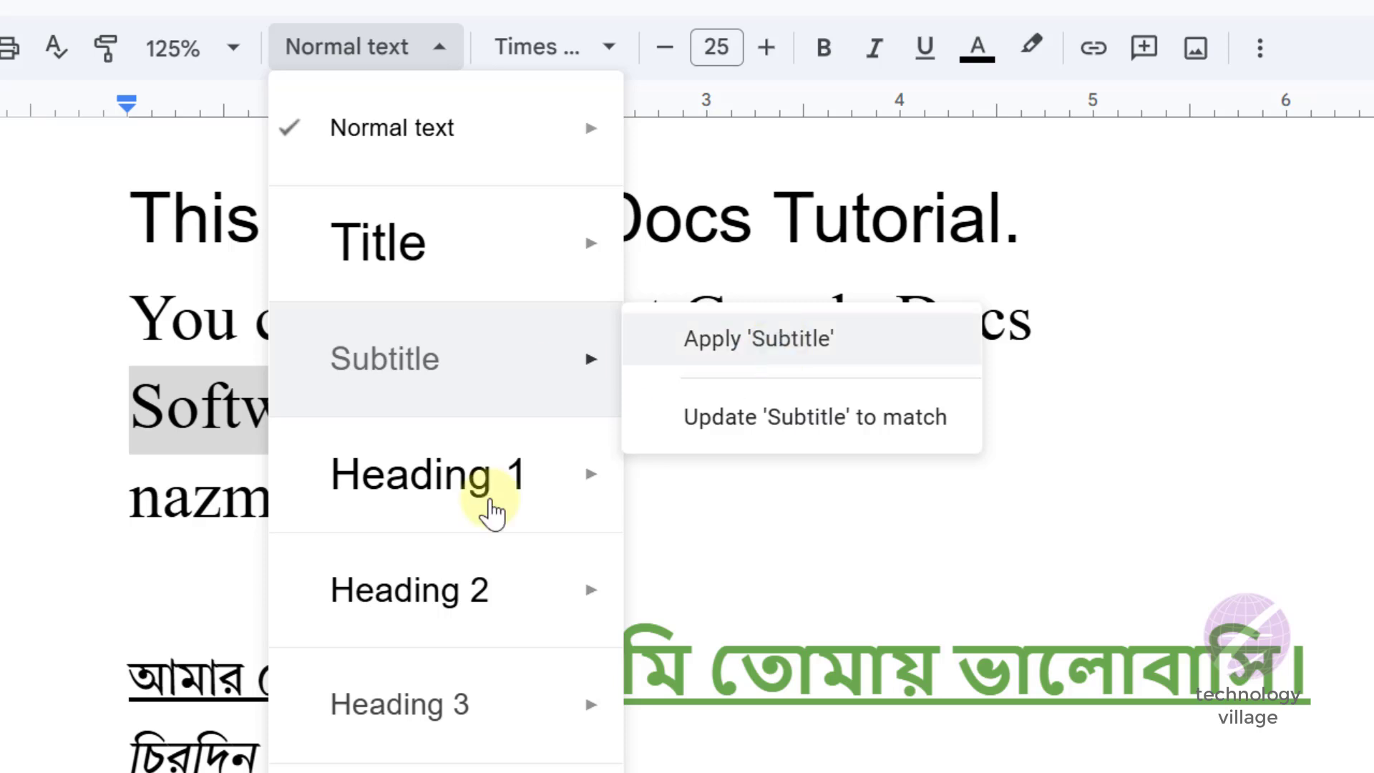
mouse_move(449, 726)
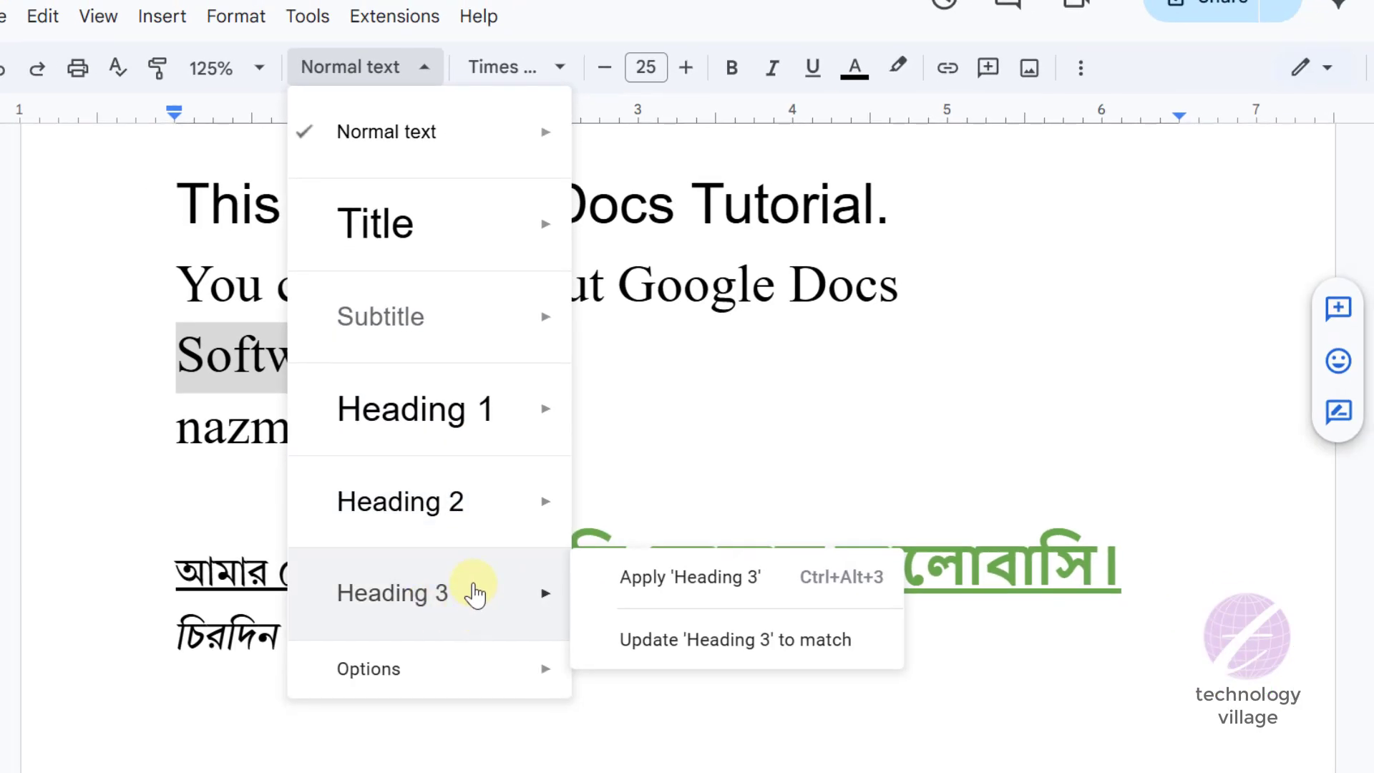
mouse_move(464, 667)
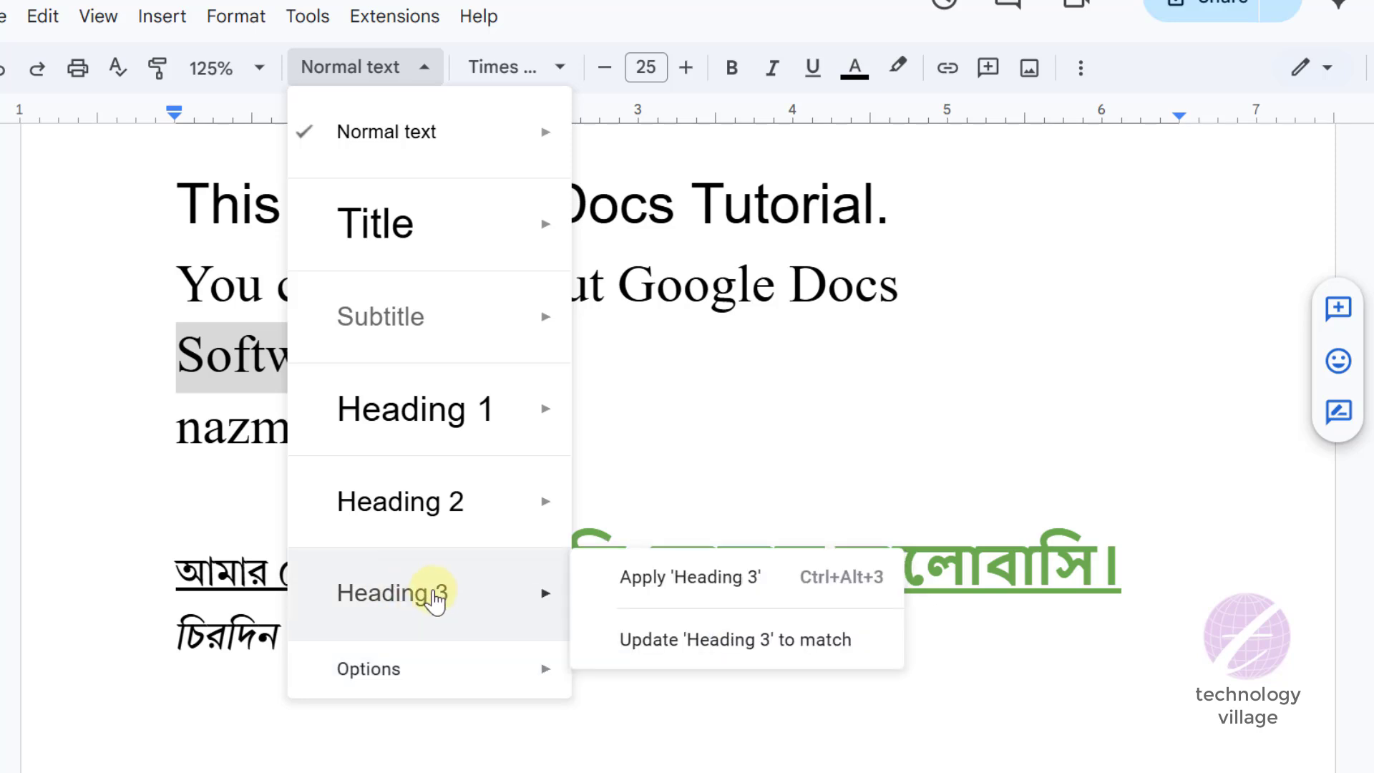
mouse_move(481, 426)
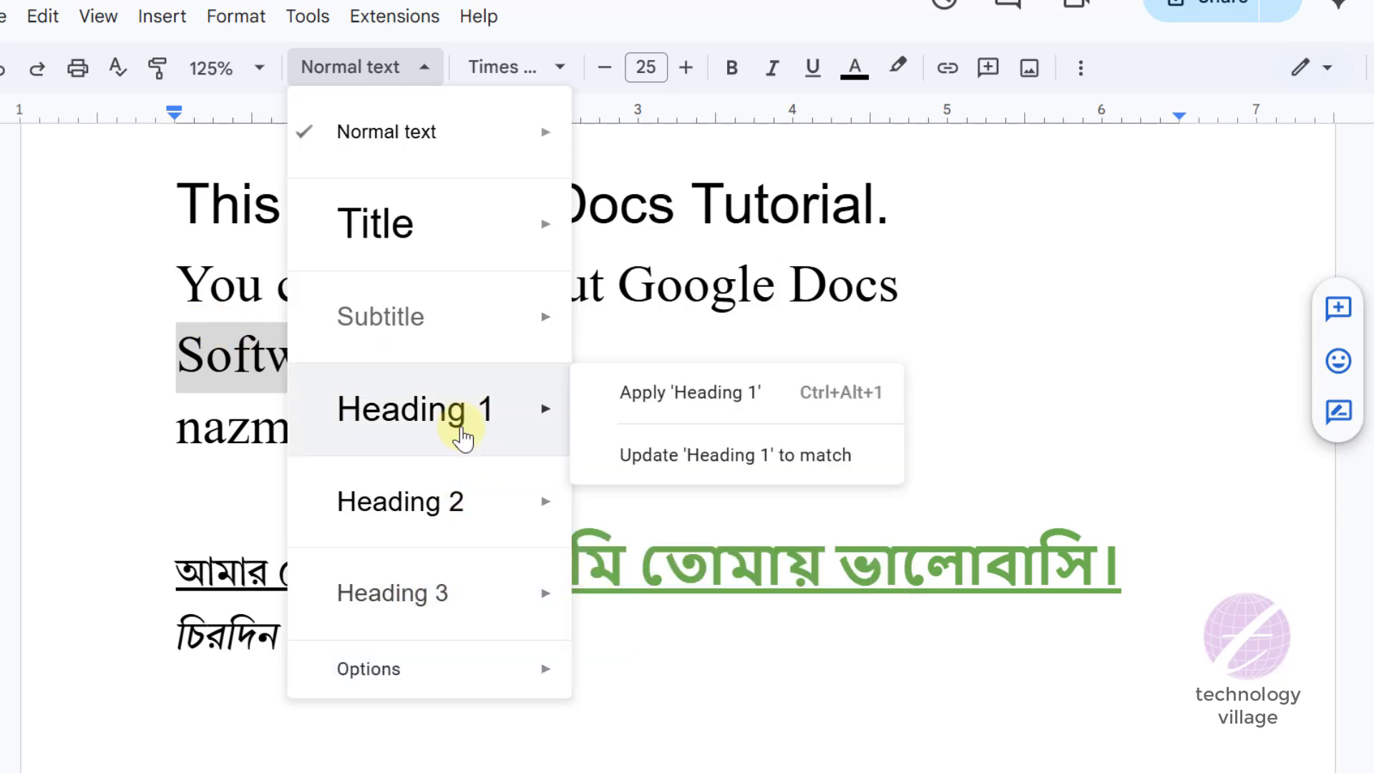
mouse_move(460, 309)
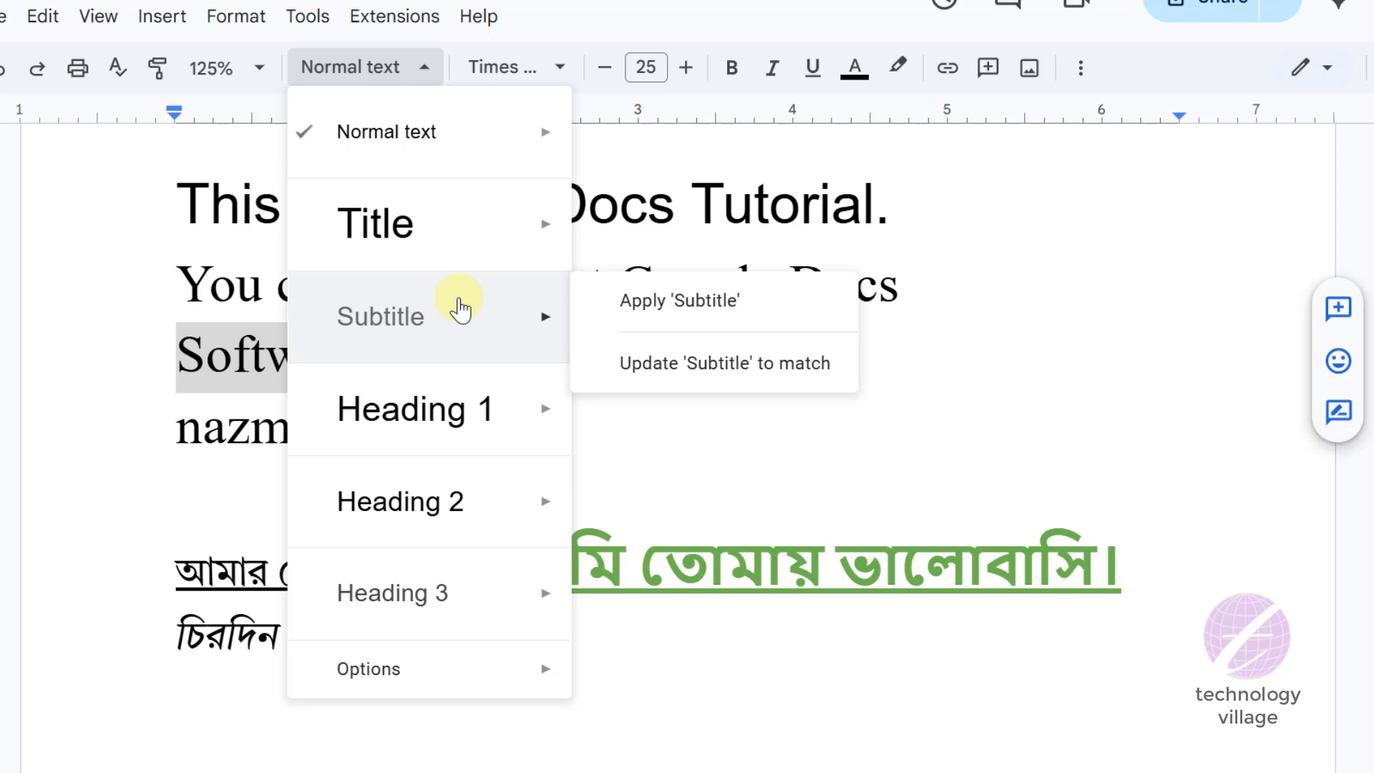
mouse_move(438, 402)
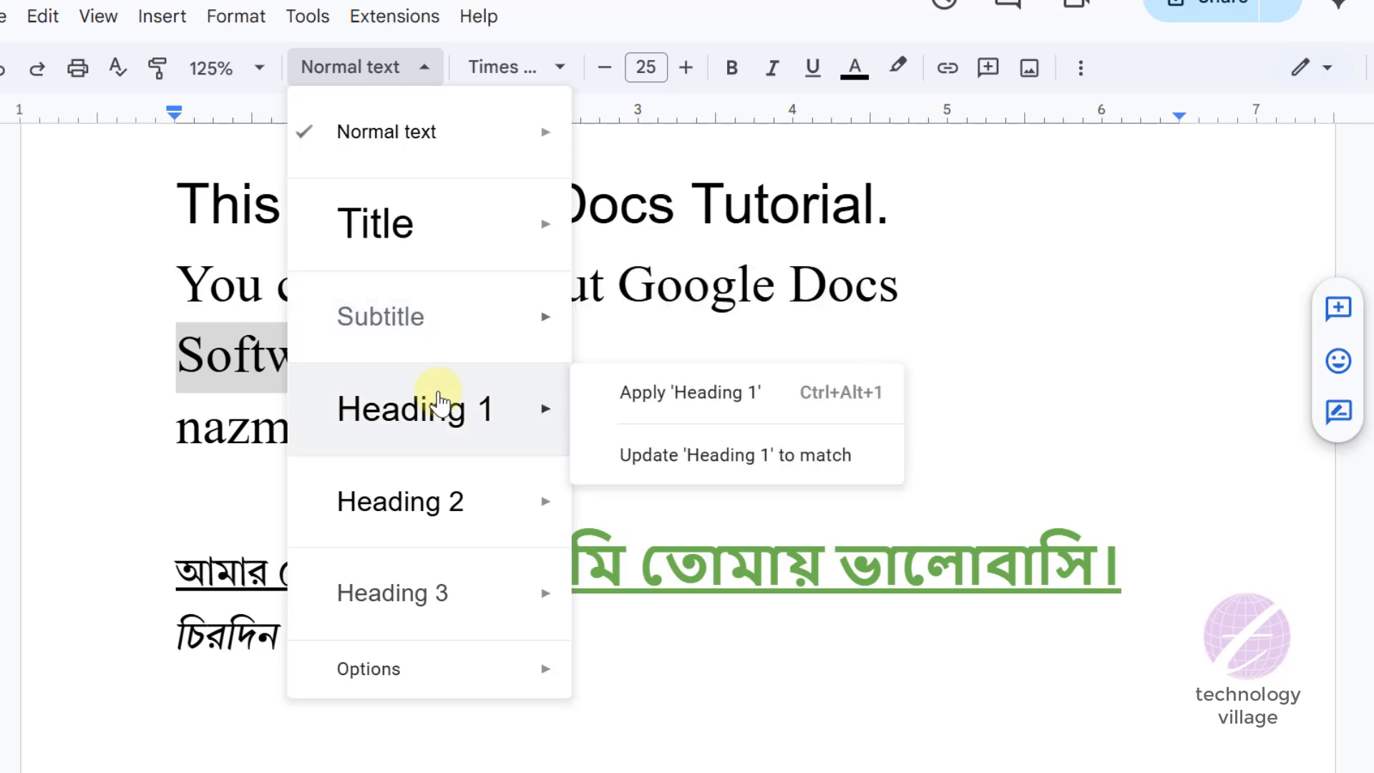
left_click(723, 394)
left_click(276, 390)
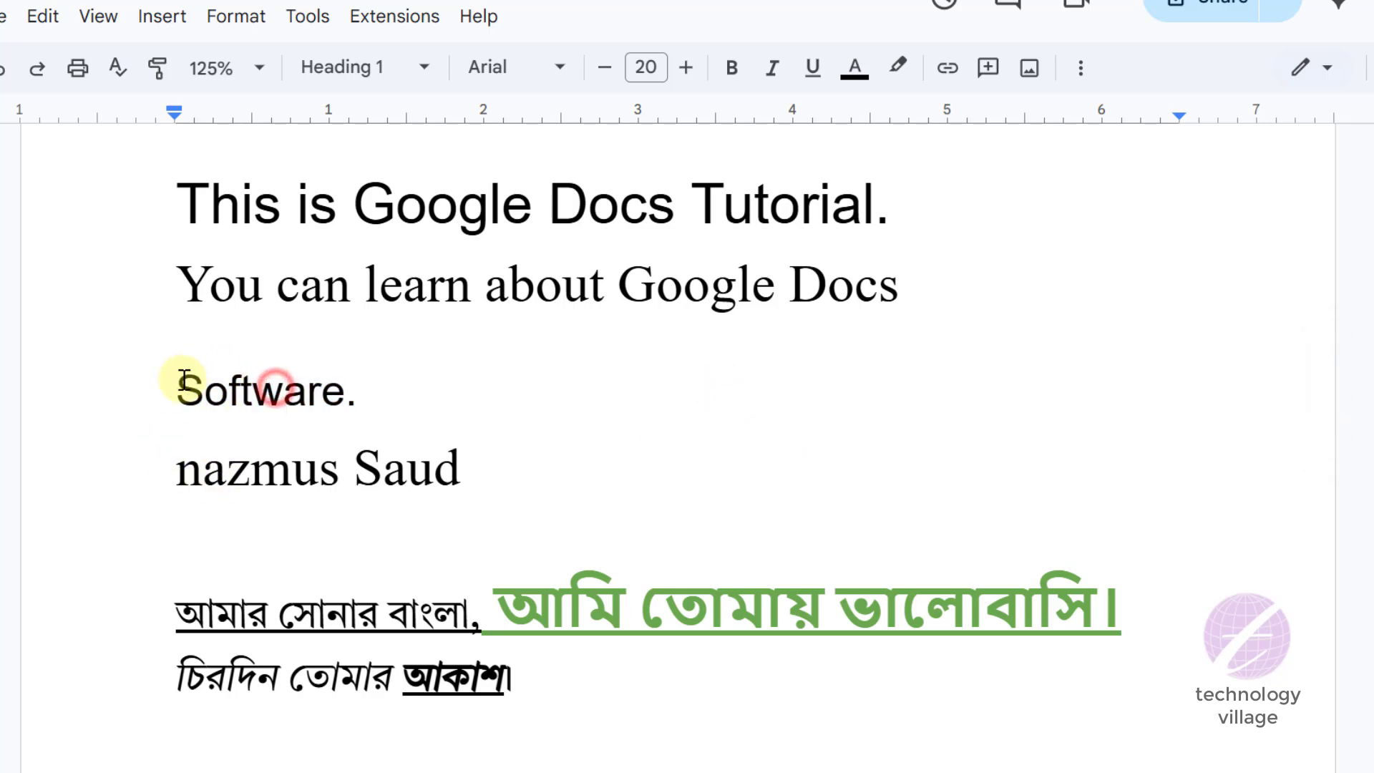
left_click_drag(176, 380, 357, 392)
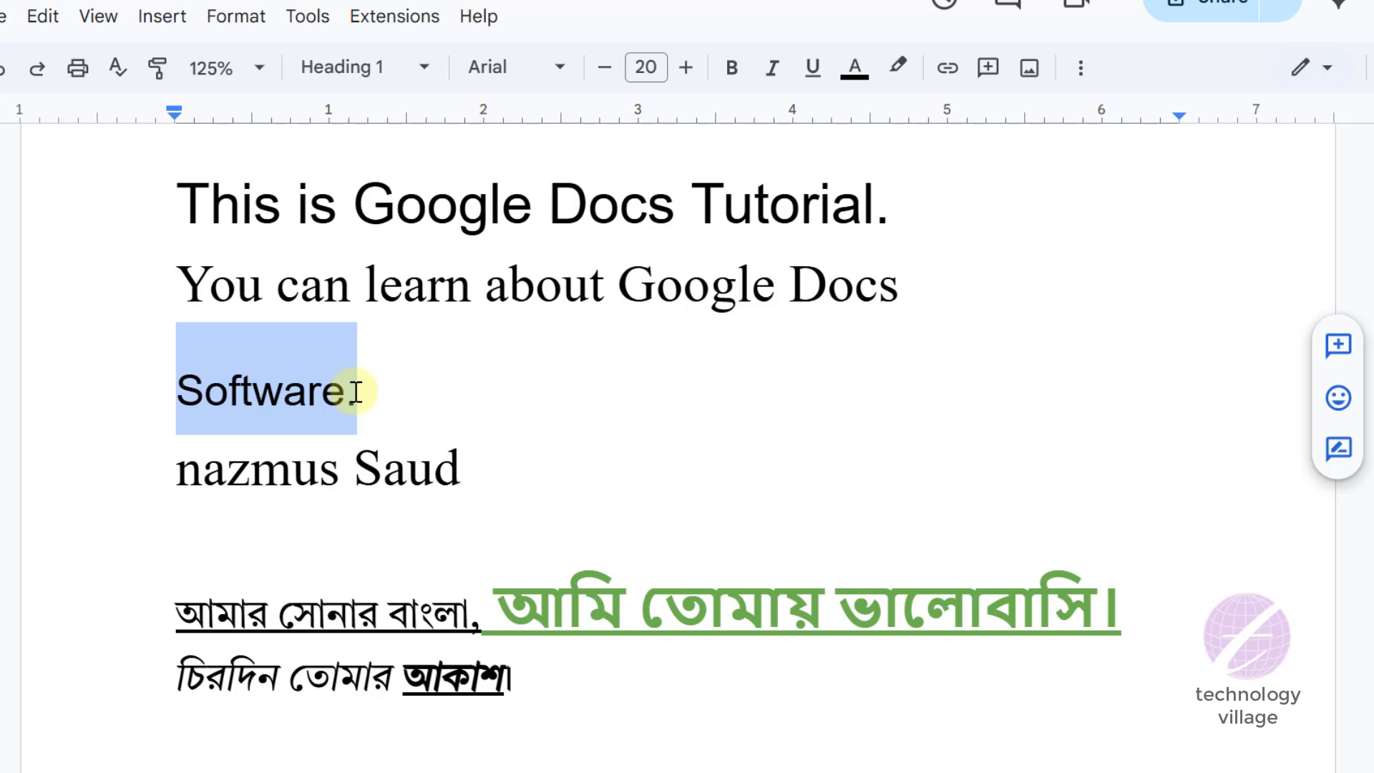
left_click(282, 393)
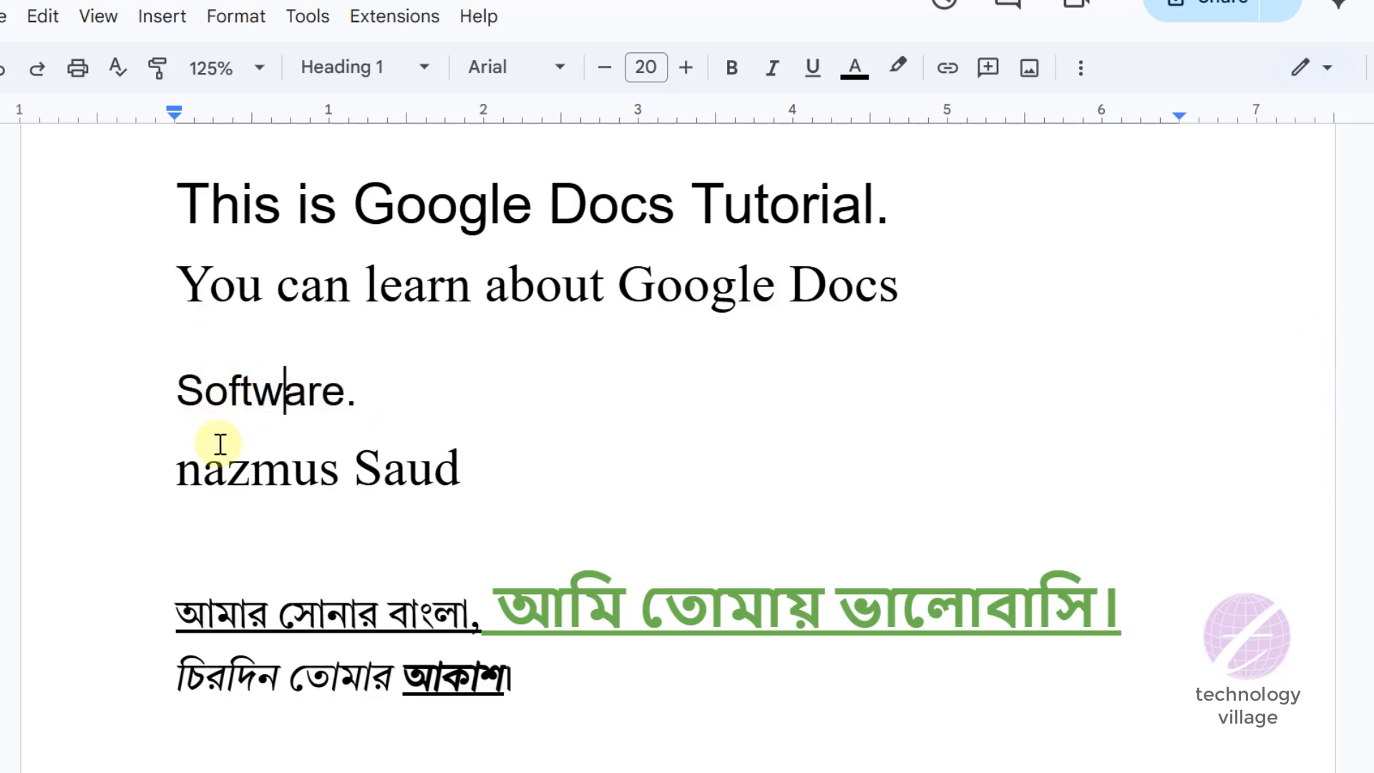
left_click_drag(182, 389, 356, 389)
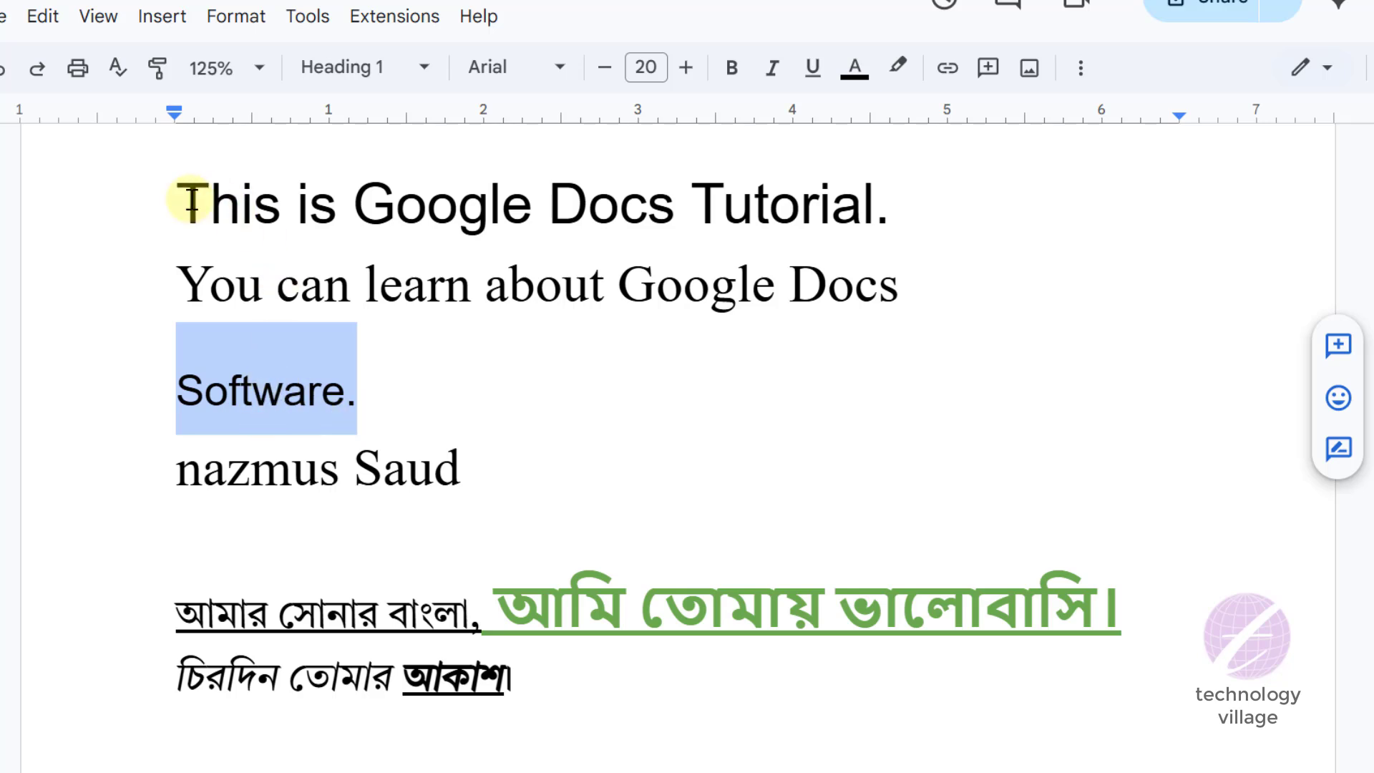
left_click_drag(186, 202, 875, 197)
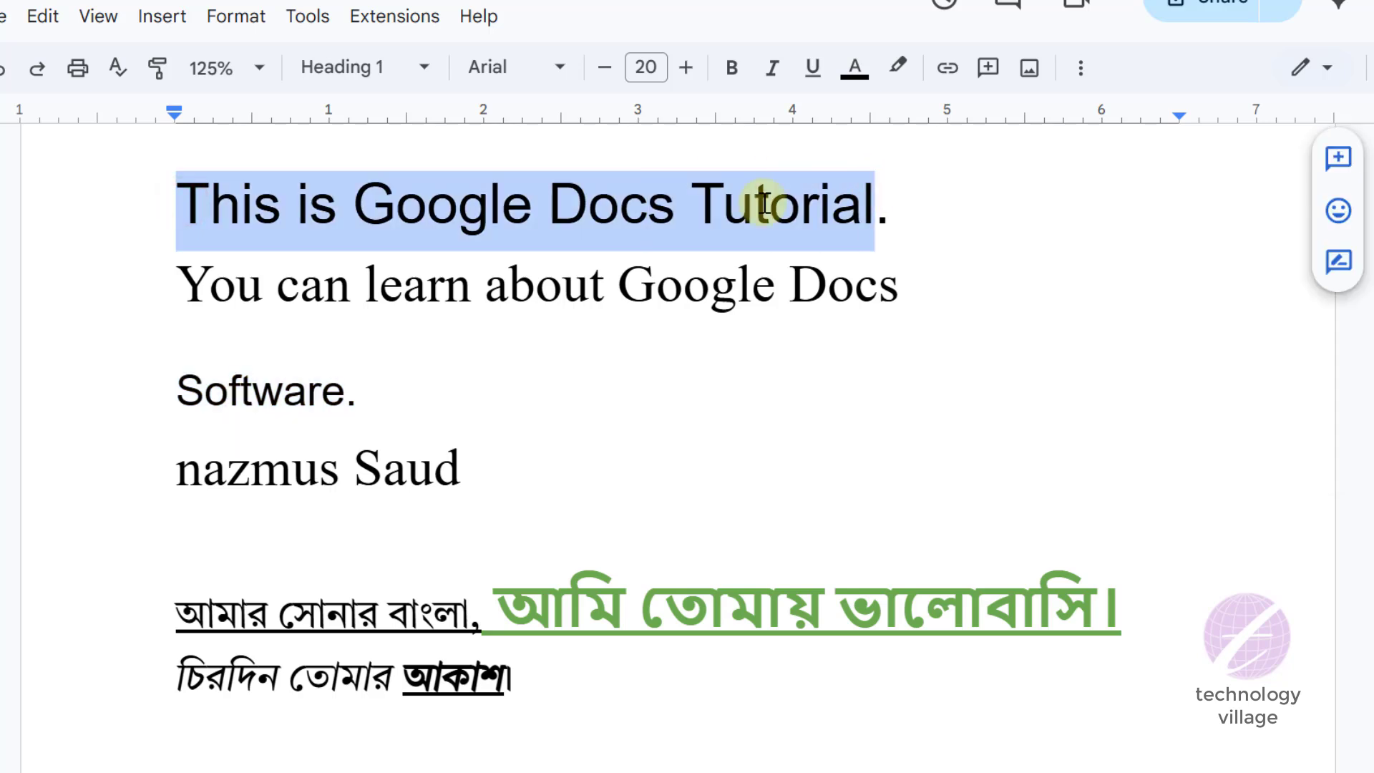
- Apply the Heading 3 paragraph style to the line with the person's name
left_click(308, 456)
left_click_drag(166, 471, 478, 469)
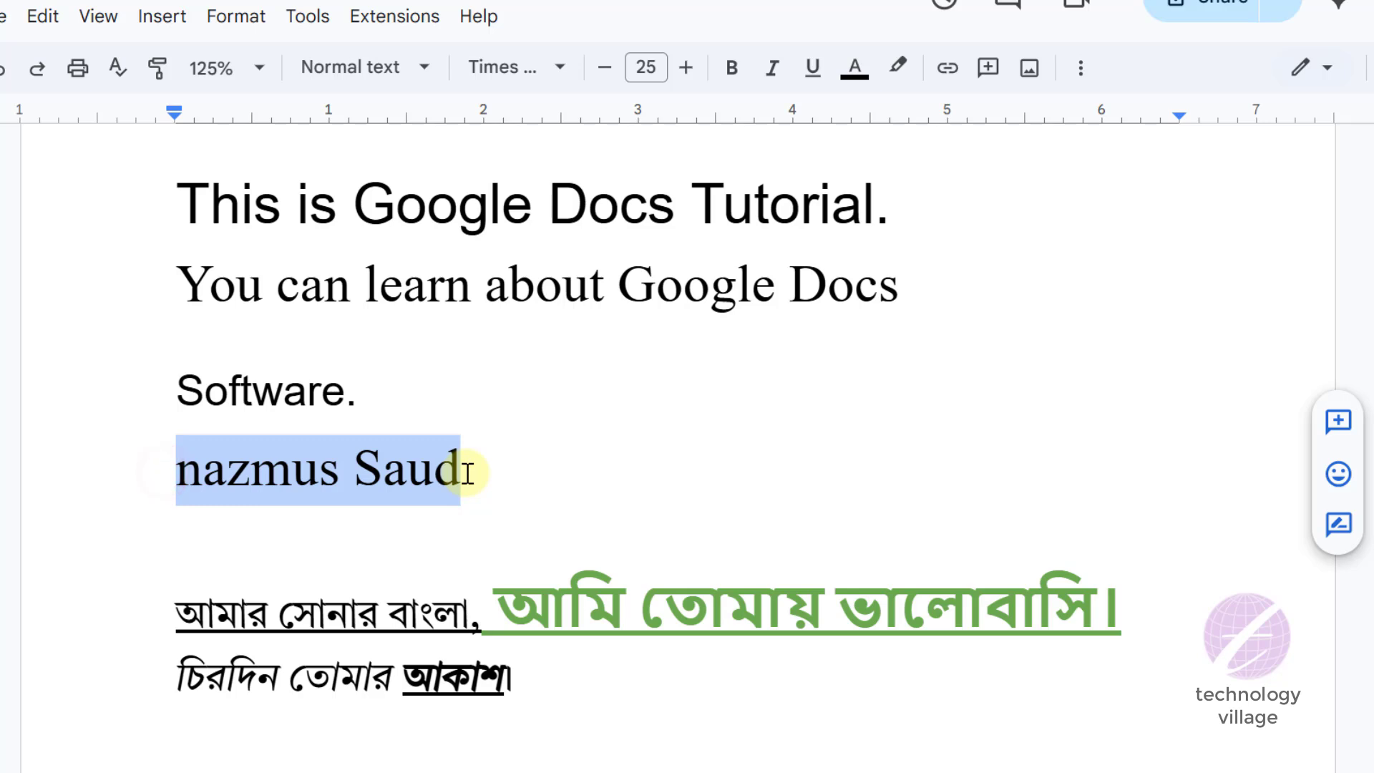
left_click(422, 70)
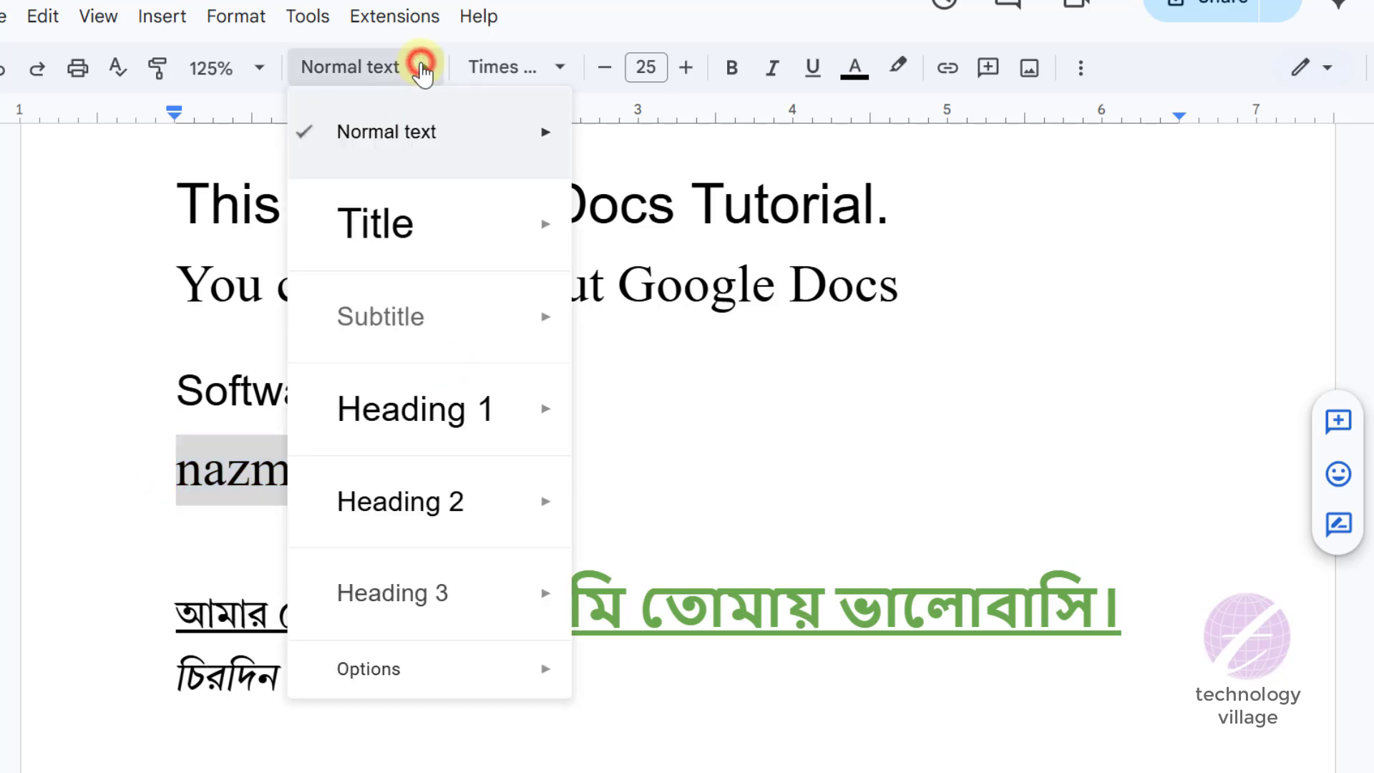
mouse_move(470, 583)
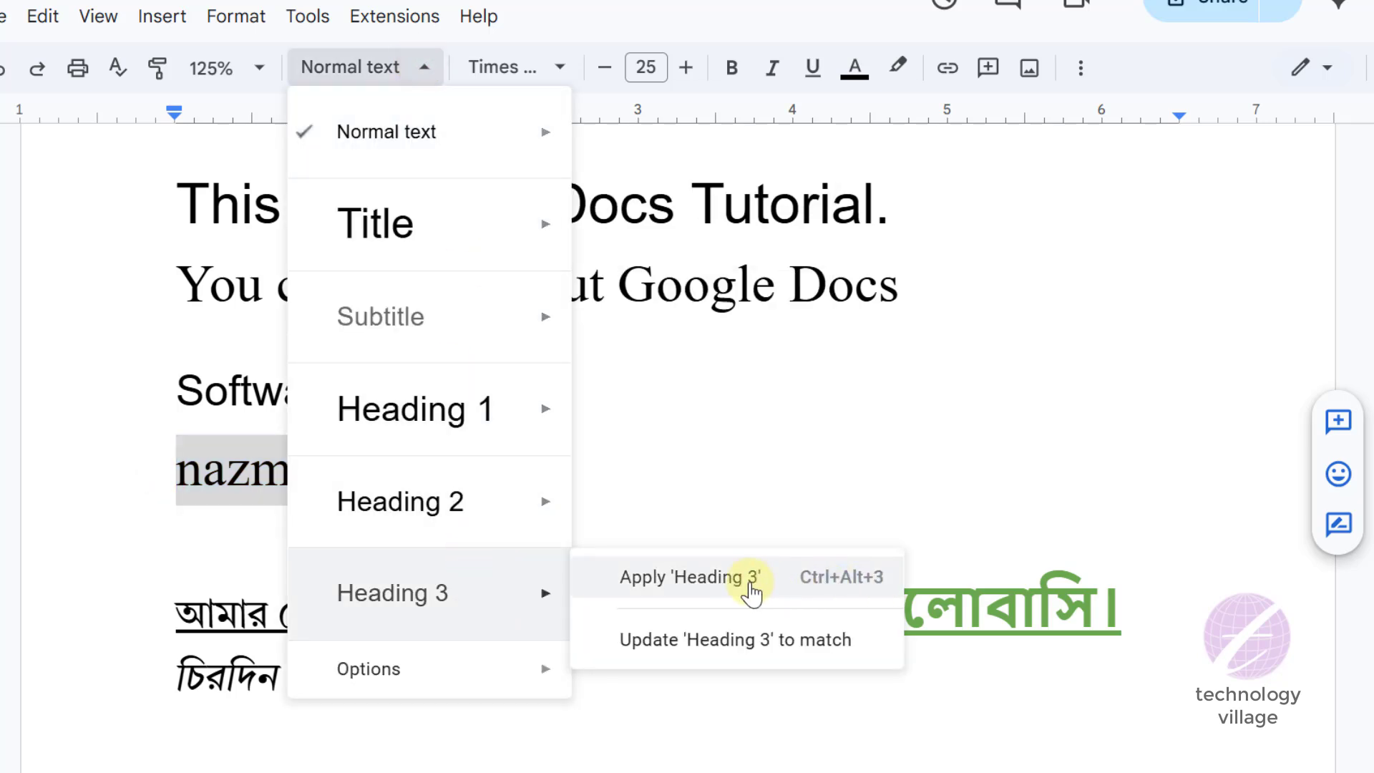
left_click(707, 579)
left_click(280, 474)
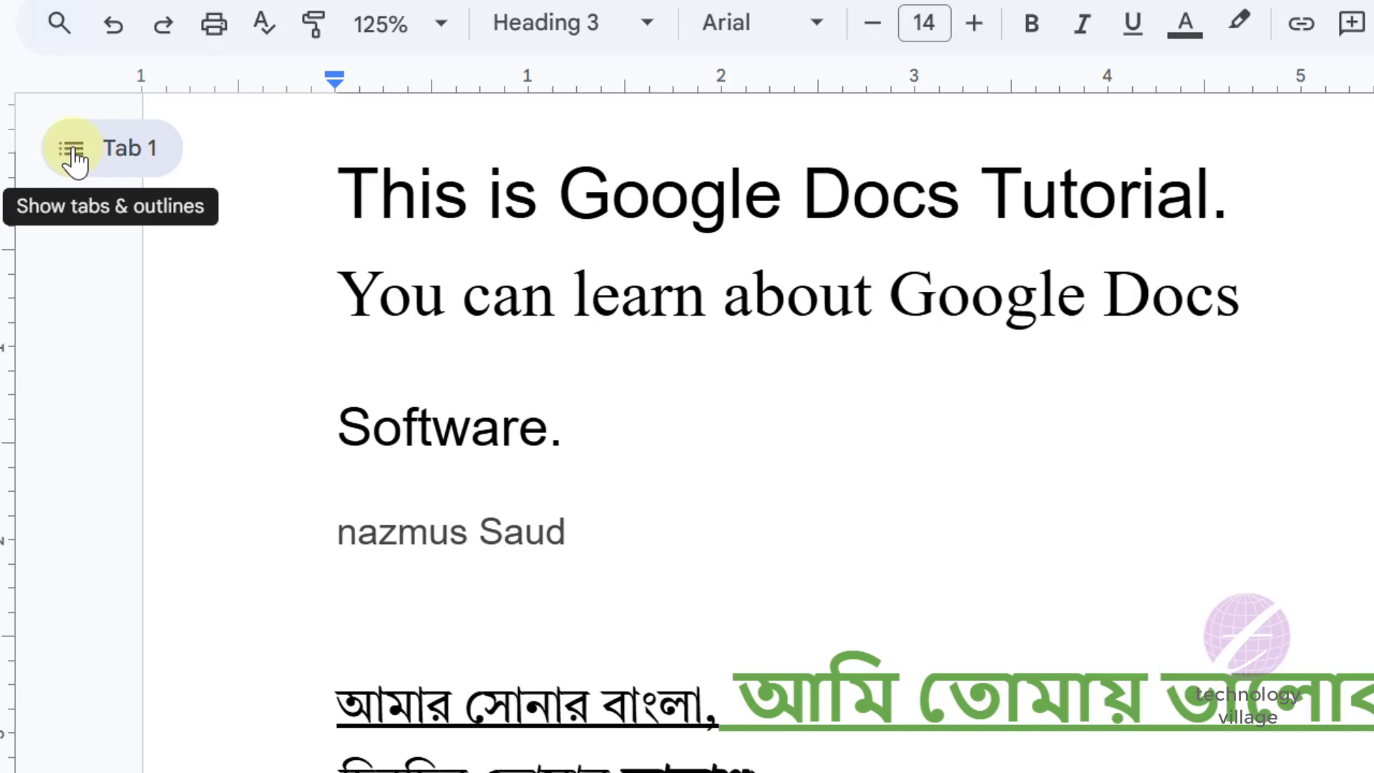
- Open the document outline, jump to the title, the Software heading, the person's name and back to the title, and close the outline
left_click(72, 151)
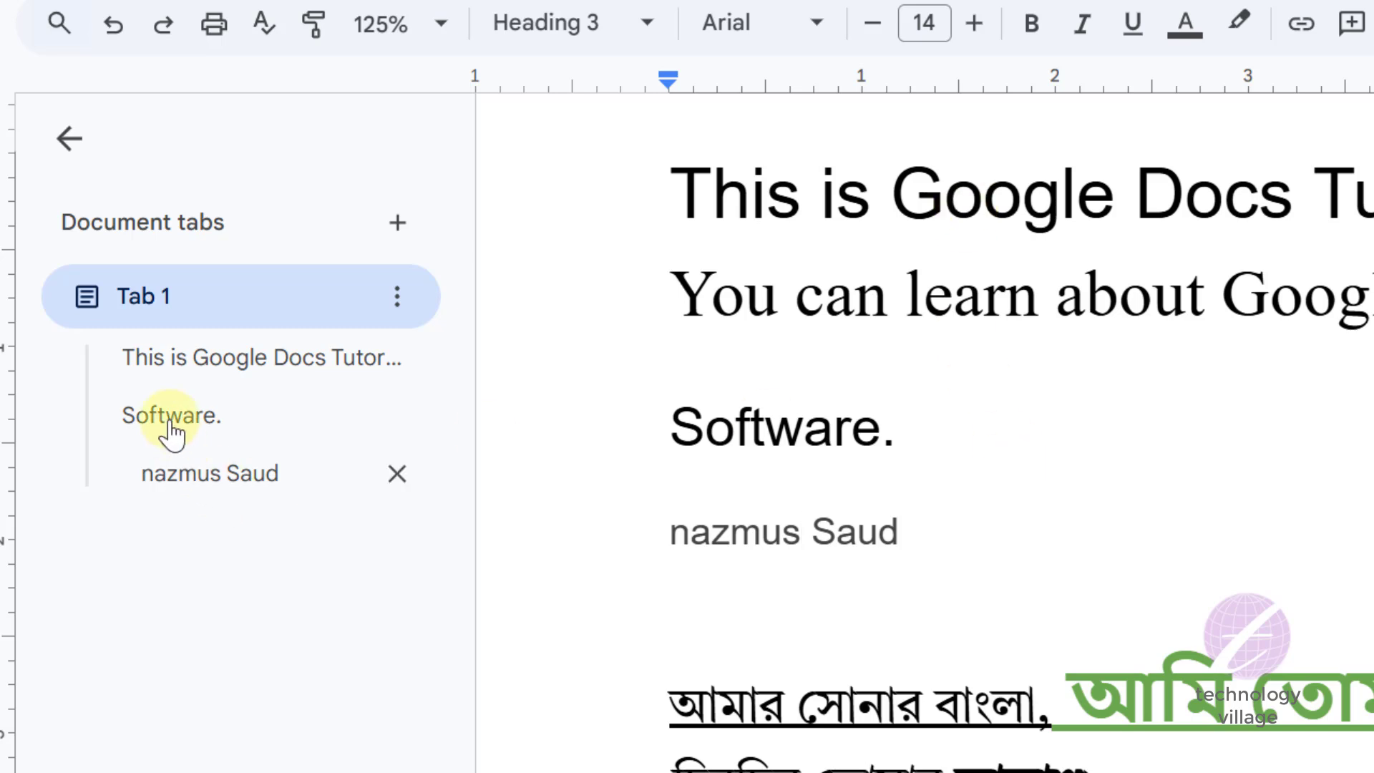
left_click(225, 357)
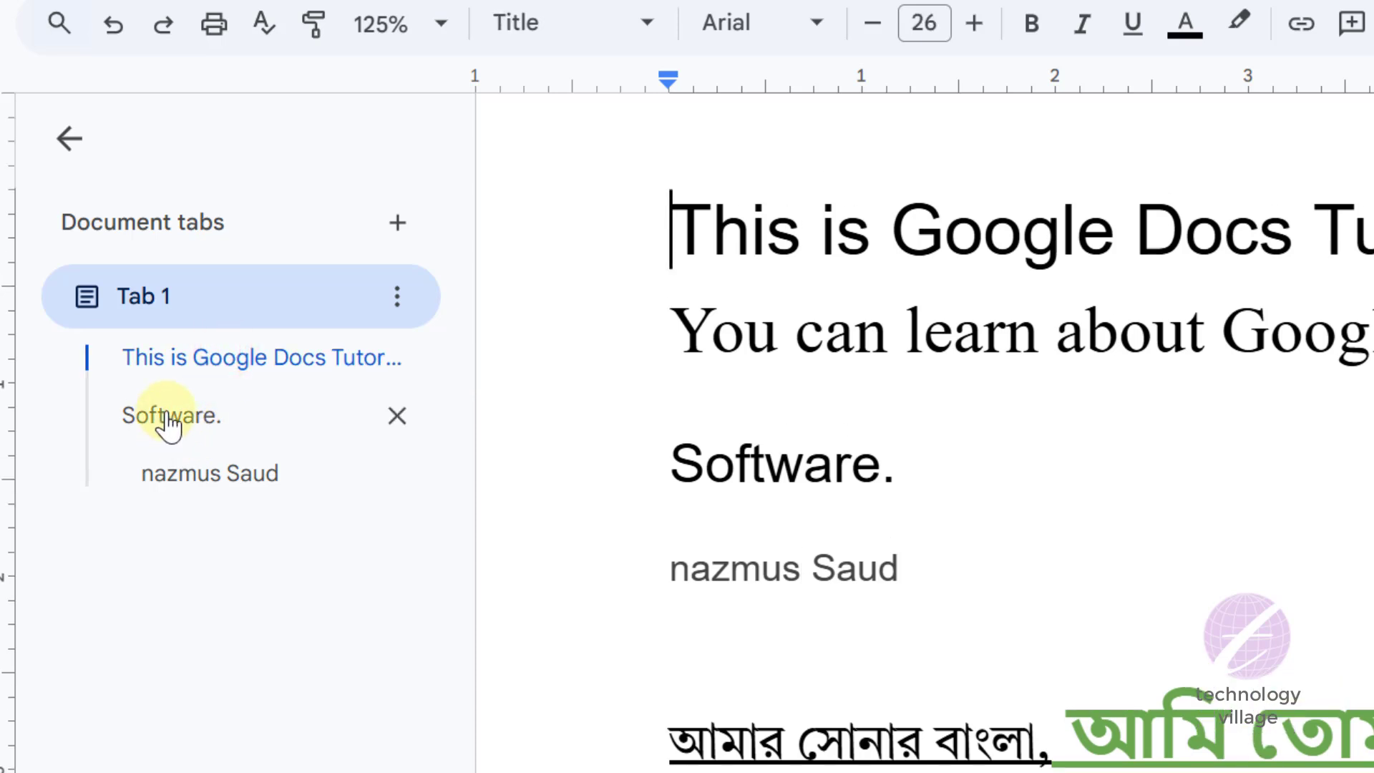
left_click(167, 418)
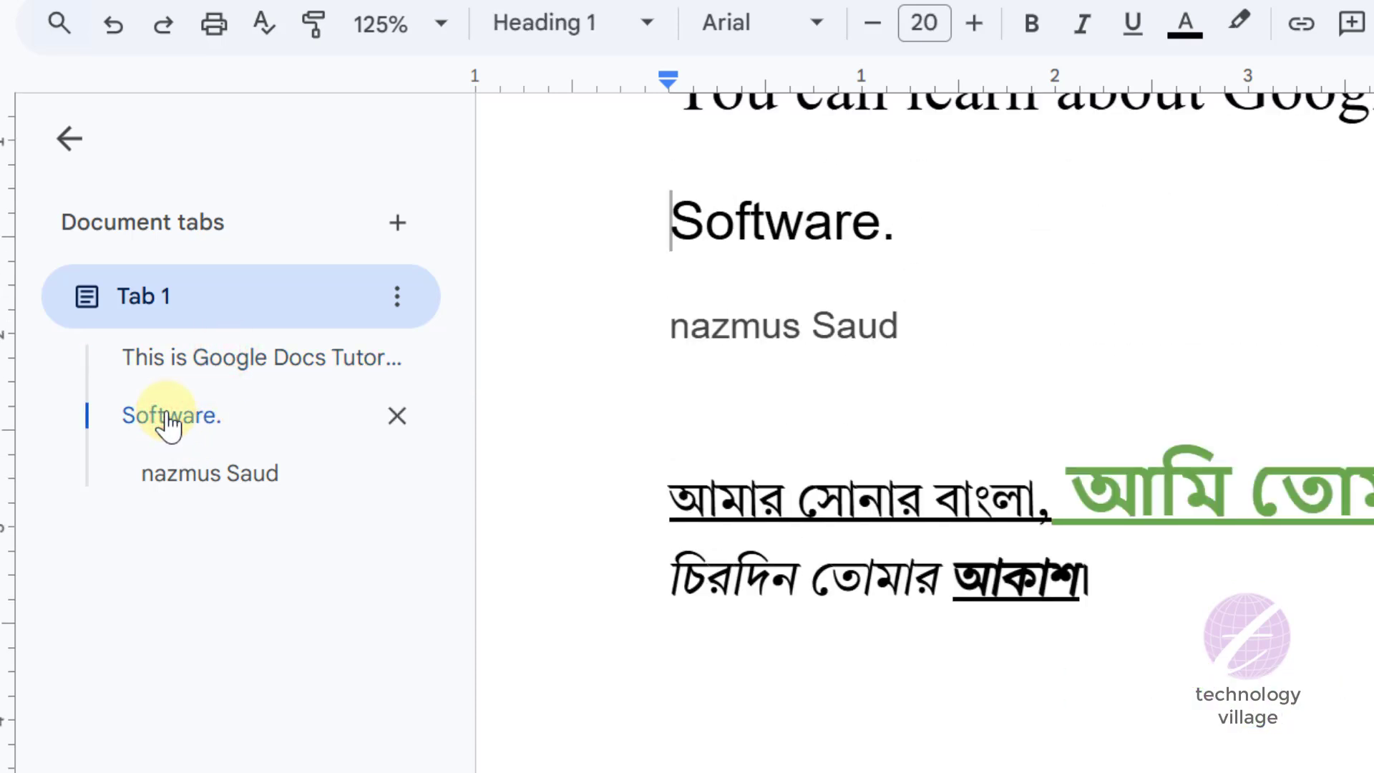
left_click(231, 472)
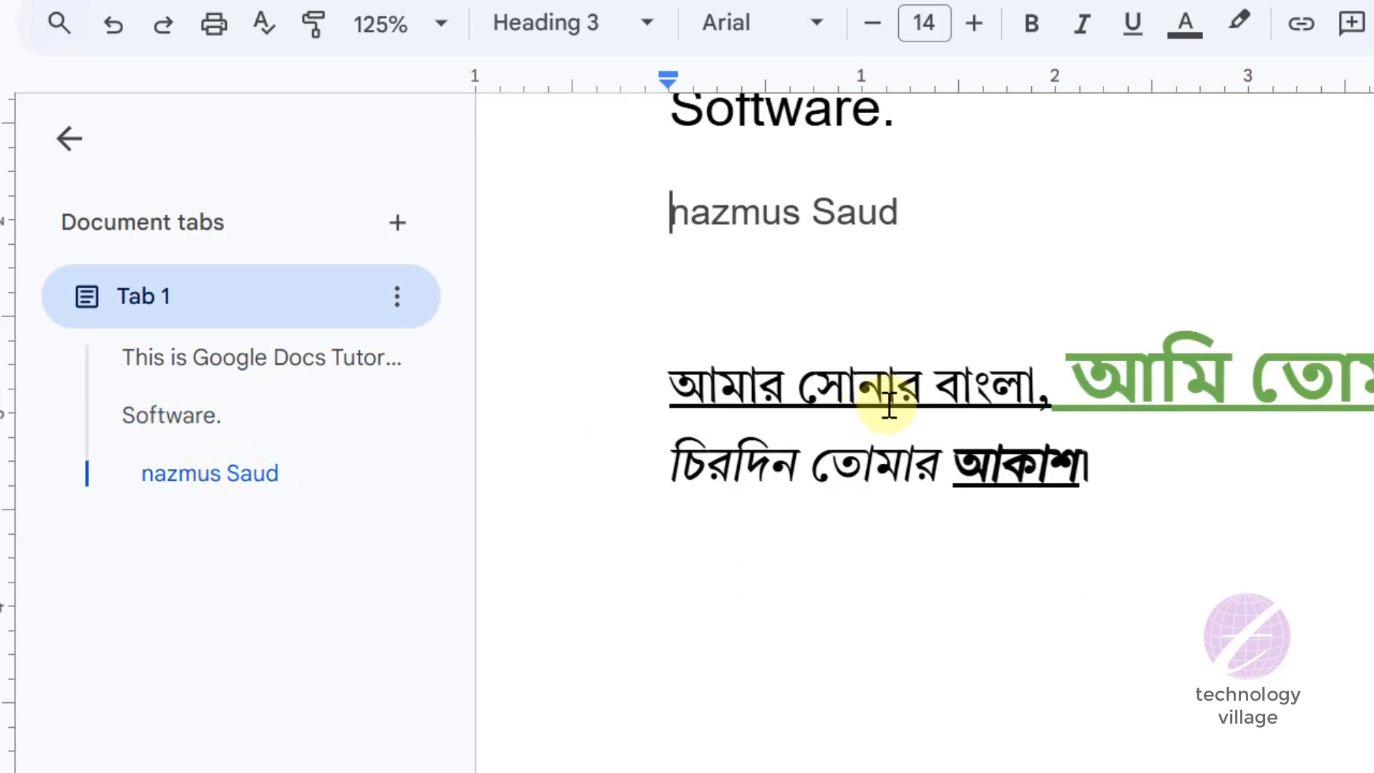
left_click(213, 365)
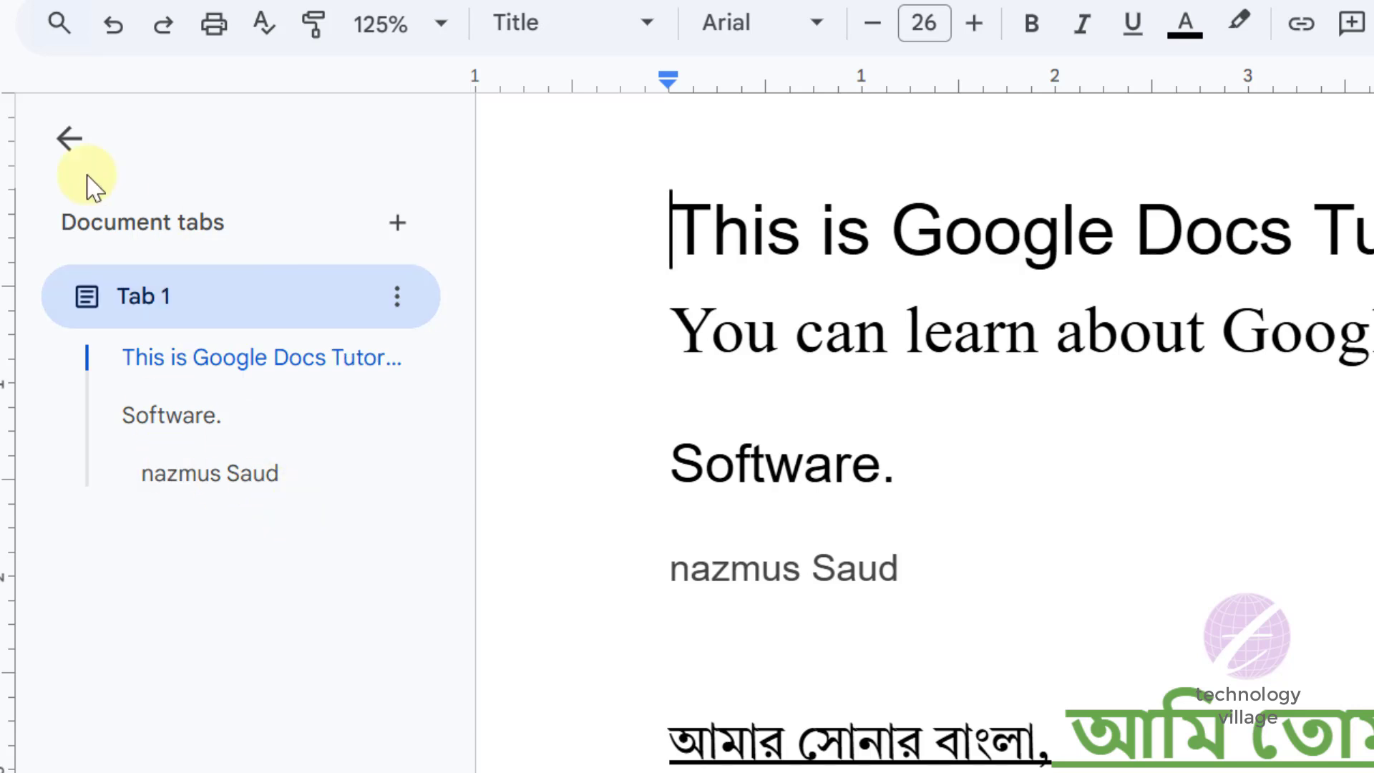
left_click(69, 140)
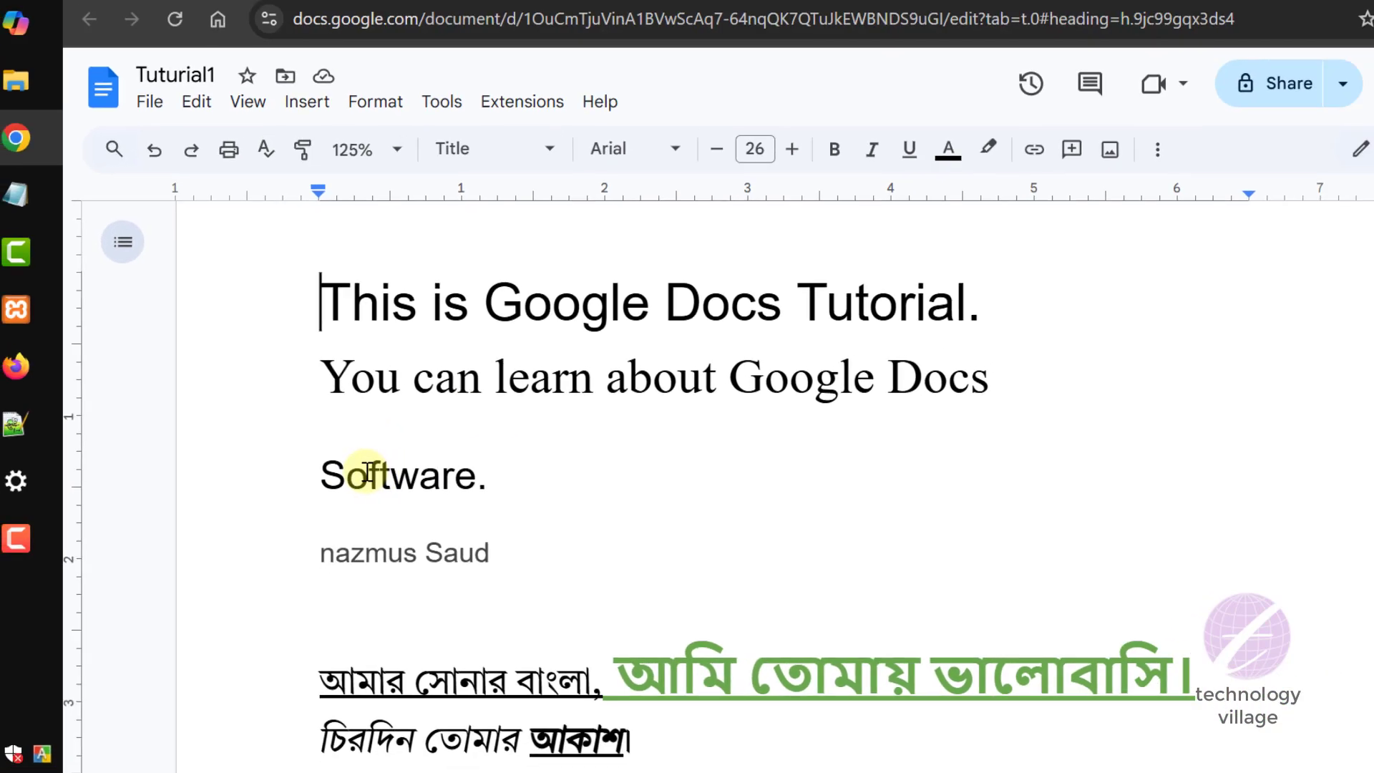
- Insert blank lines before the heading "Software." to push it down onto the second page
left_click(320, 474)
key("Return")
key("Return")
key("Return")
key("Return")
key("Return")
key("Return")
key("Return")
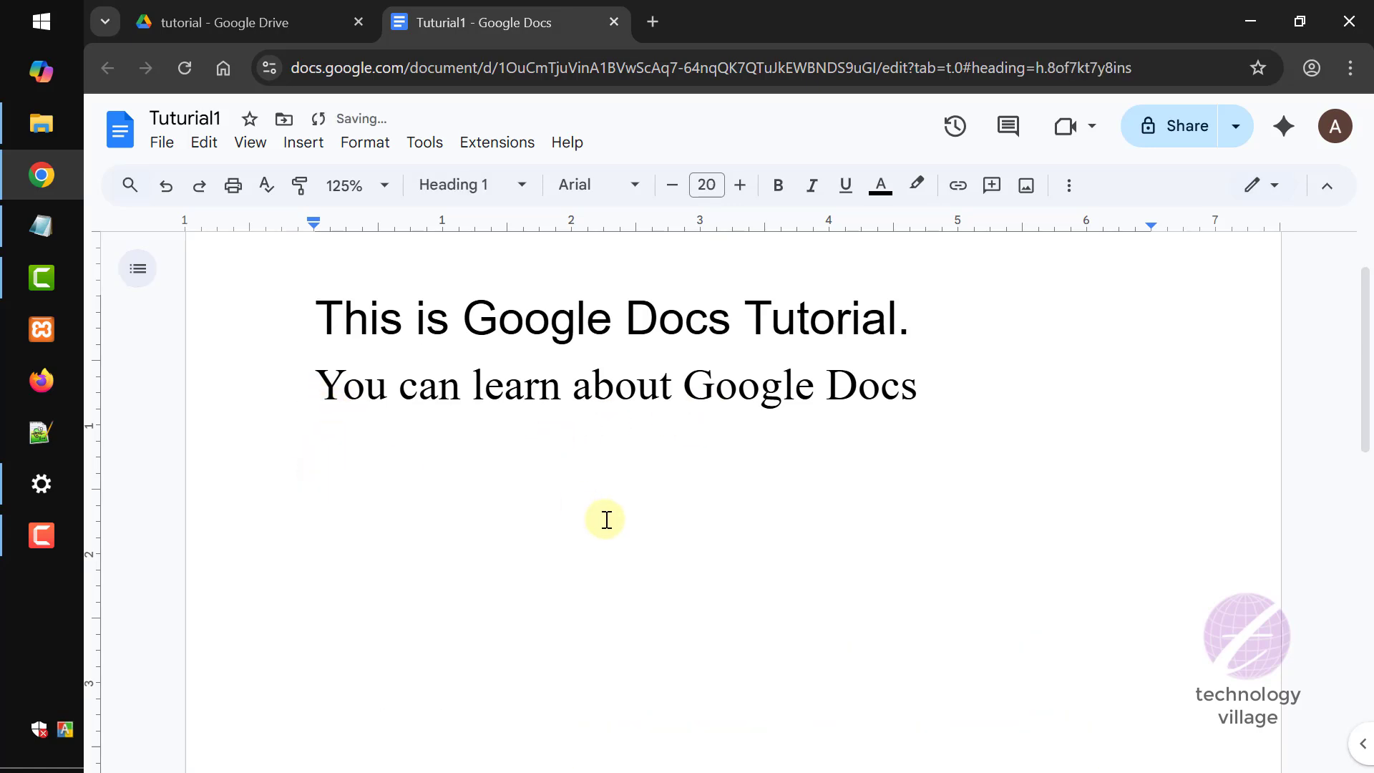
key("Return")
key("Return")
key("Return")
key("Return")
key("Return")
key("Return")
key("Return")
key("Return")
key("Return")
key("Return")
key("Return")
key("Return")
key("Return")
key("Return")
key("Return")
key("Return")
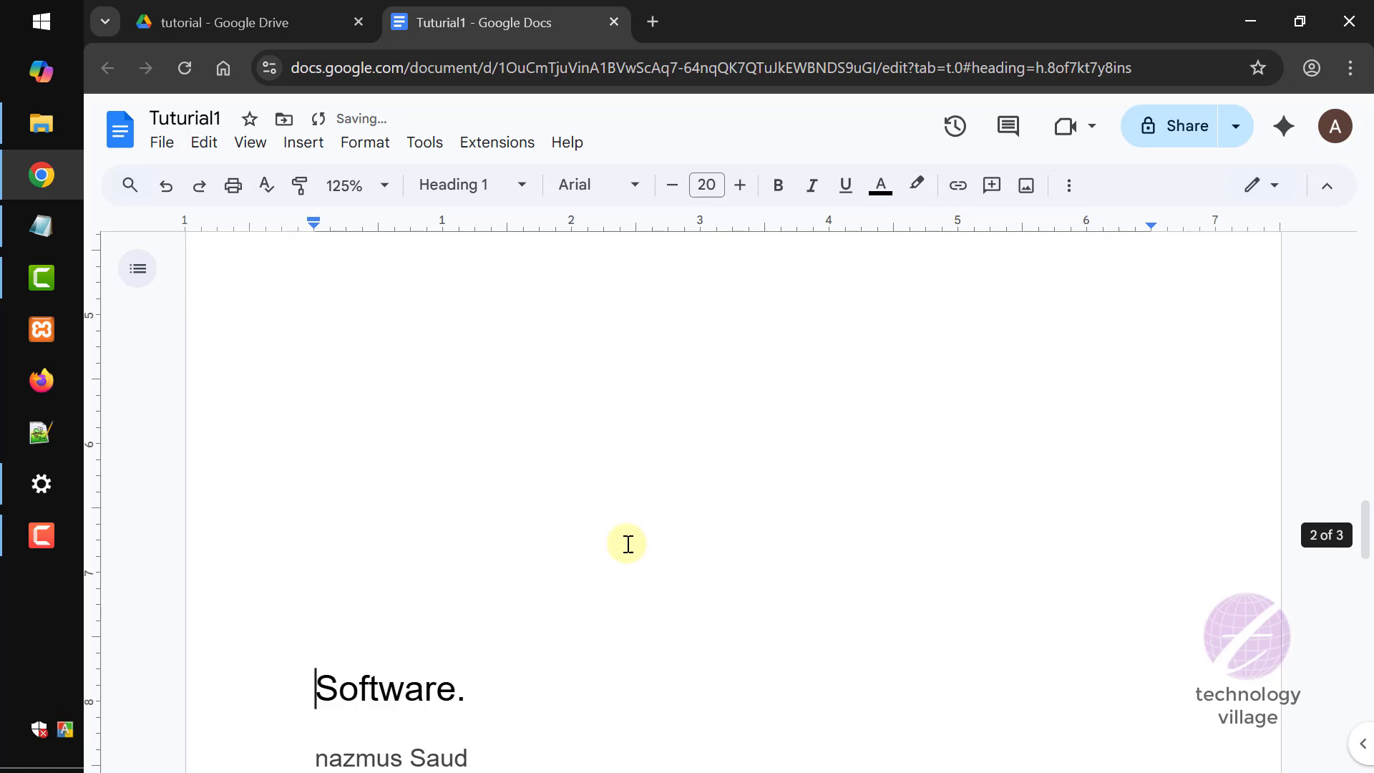
scroll(616, 549, "up", 5)
scroll(617, 549, "up", 10)
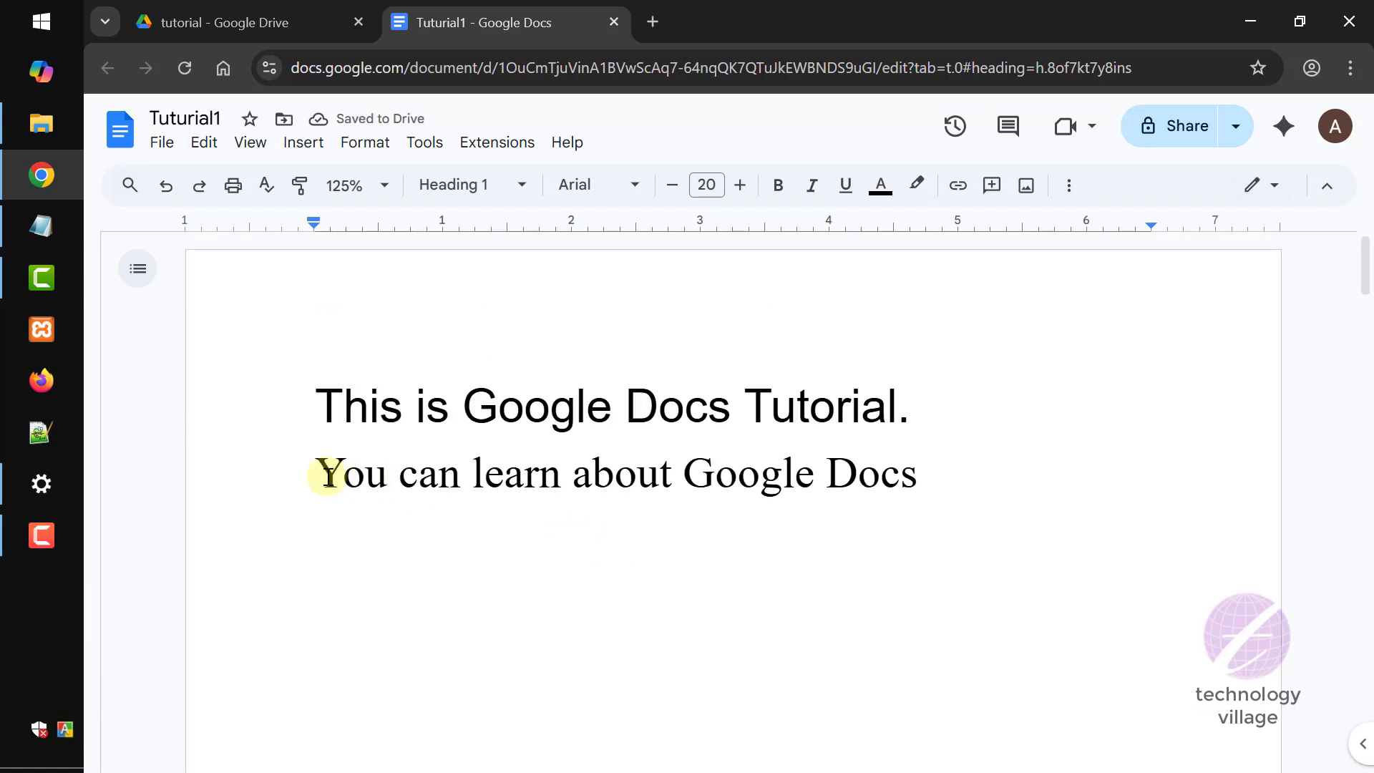
- Insert blank lines before "You can learn about Google Docs" to push that line onto the second page
left_click(318, 472)
key("Return")
key("Return")
key("Return")
key("Return")
key("Return")
key("Return")
key("Return")
key("Return")
key("Return")
key("Return")
key("Return")
key("Return")
key("Return")
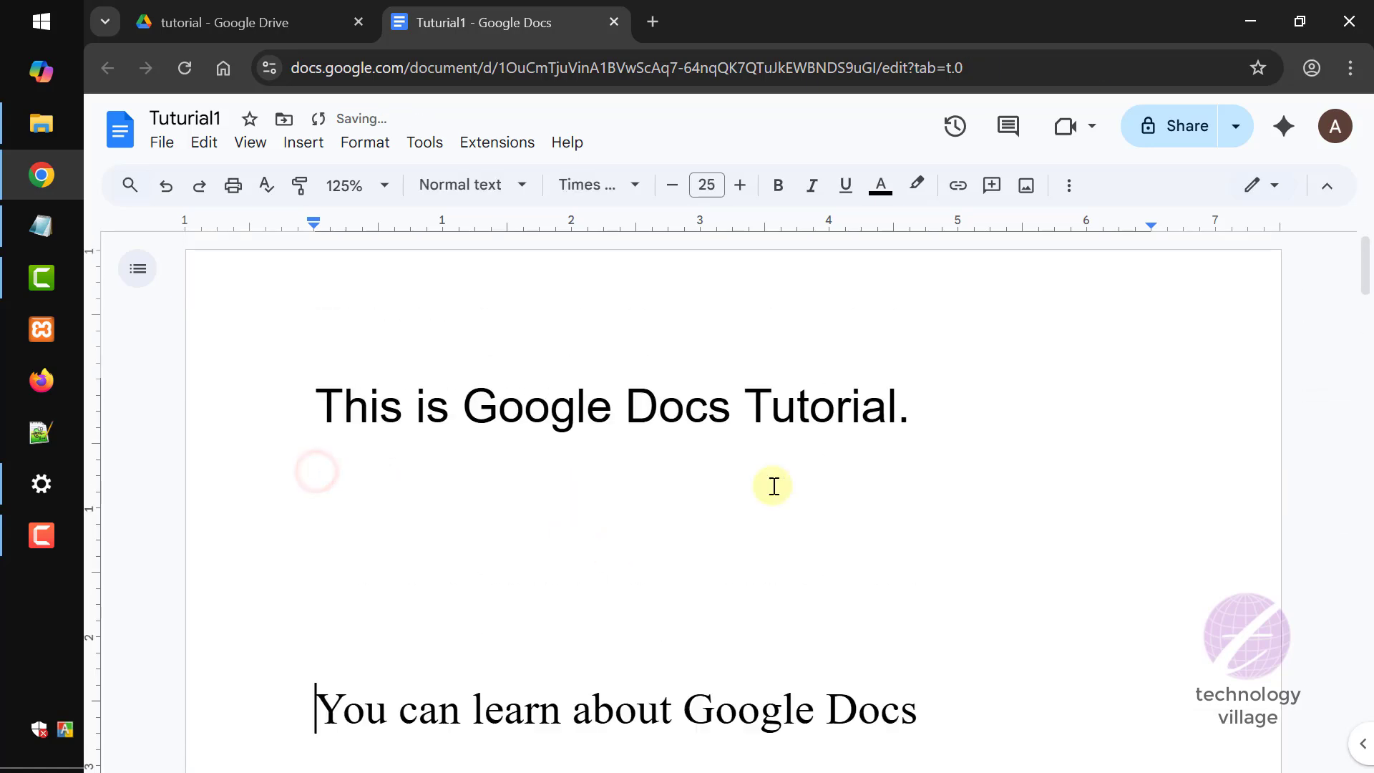
key("Return")
key("Return")
key("Return")
key("Return")
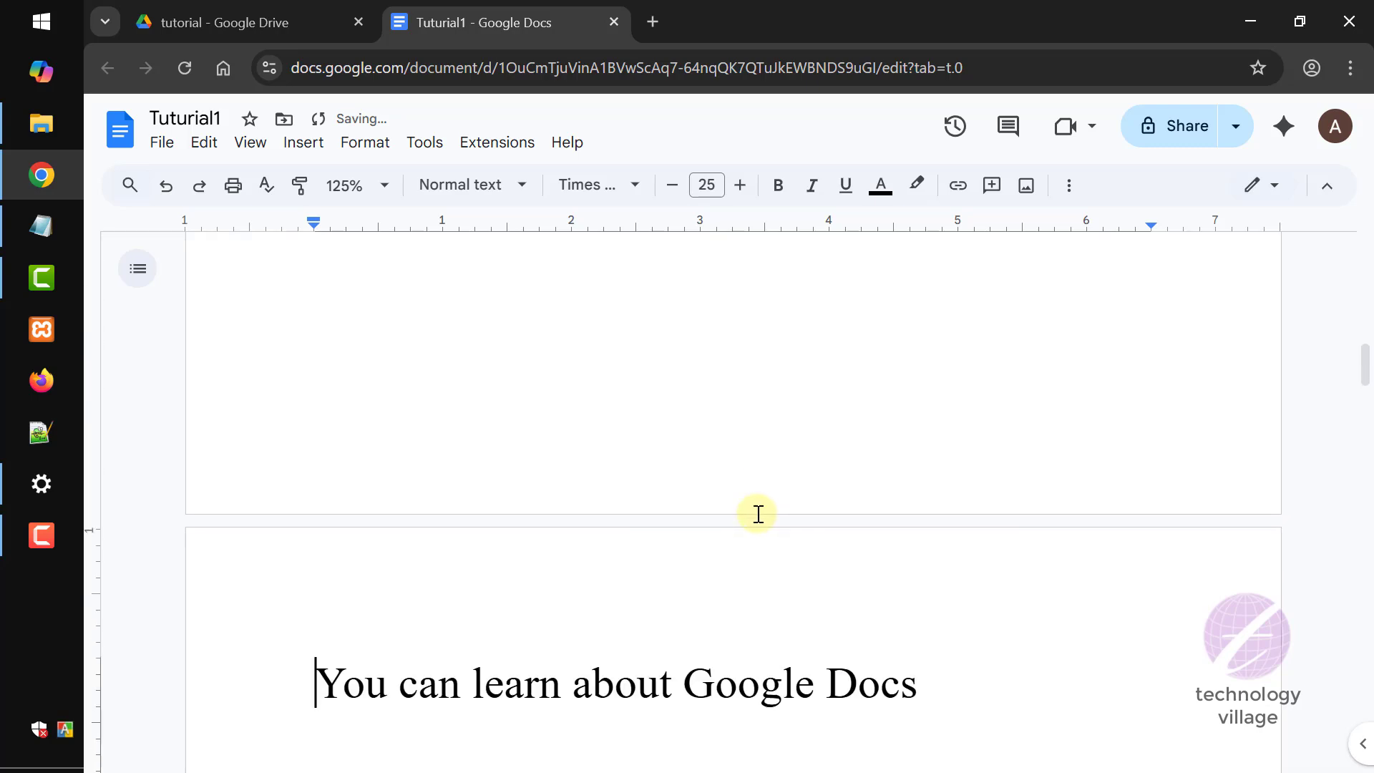
scroll(758, 515, "down", 2)
scroll(619, 541, "down", 20)
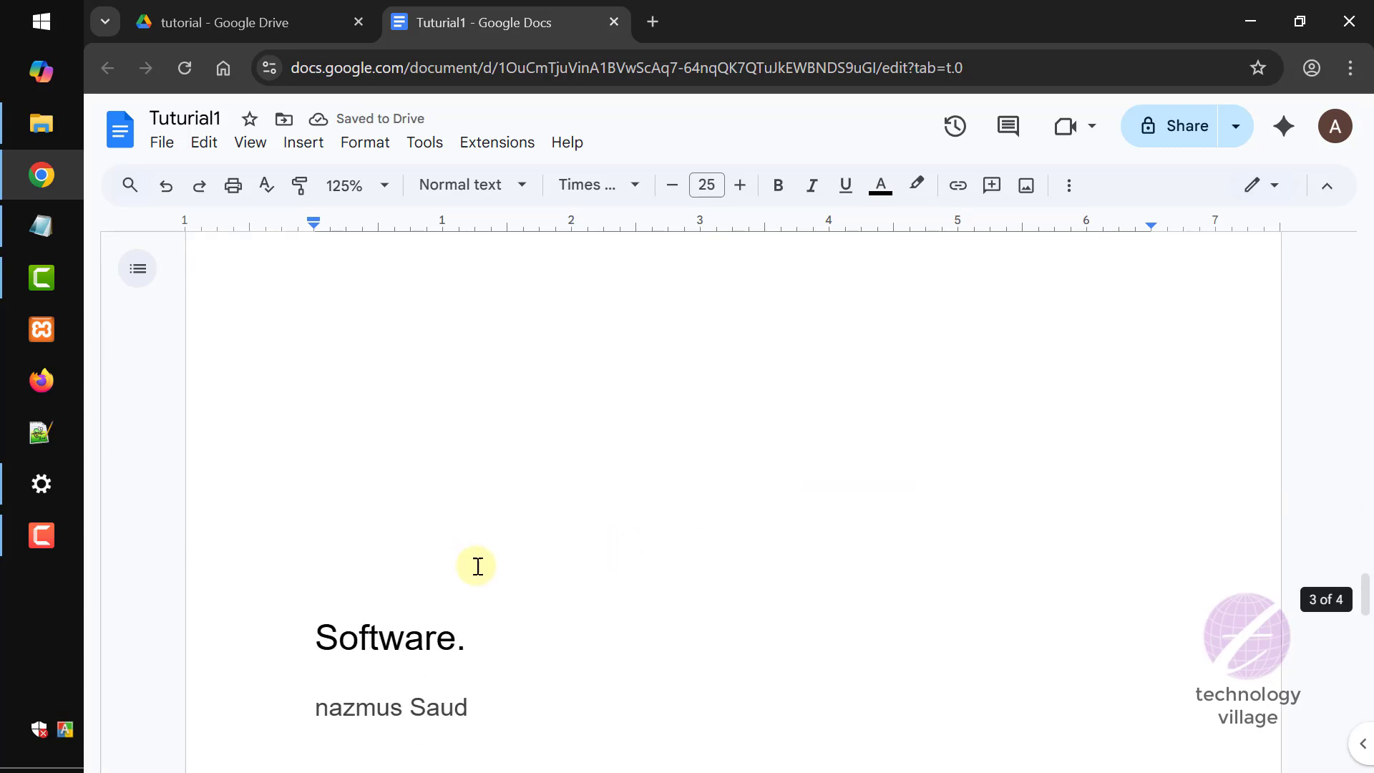
- Insert a page break before the line with the person's name to move it onto the next page
scroll(418, 476, "up", 4)
scroll(404, 565, "down", 4)
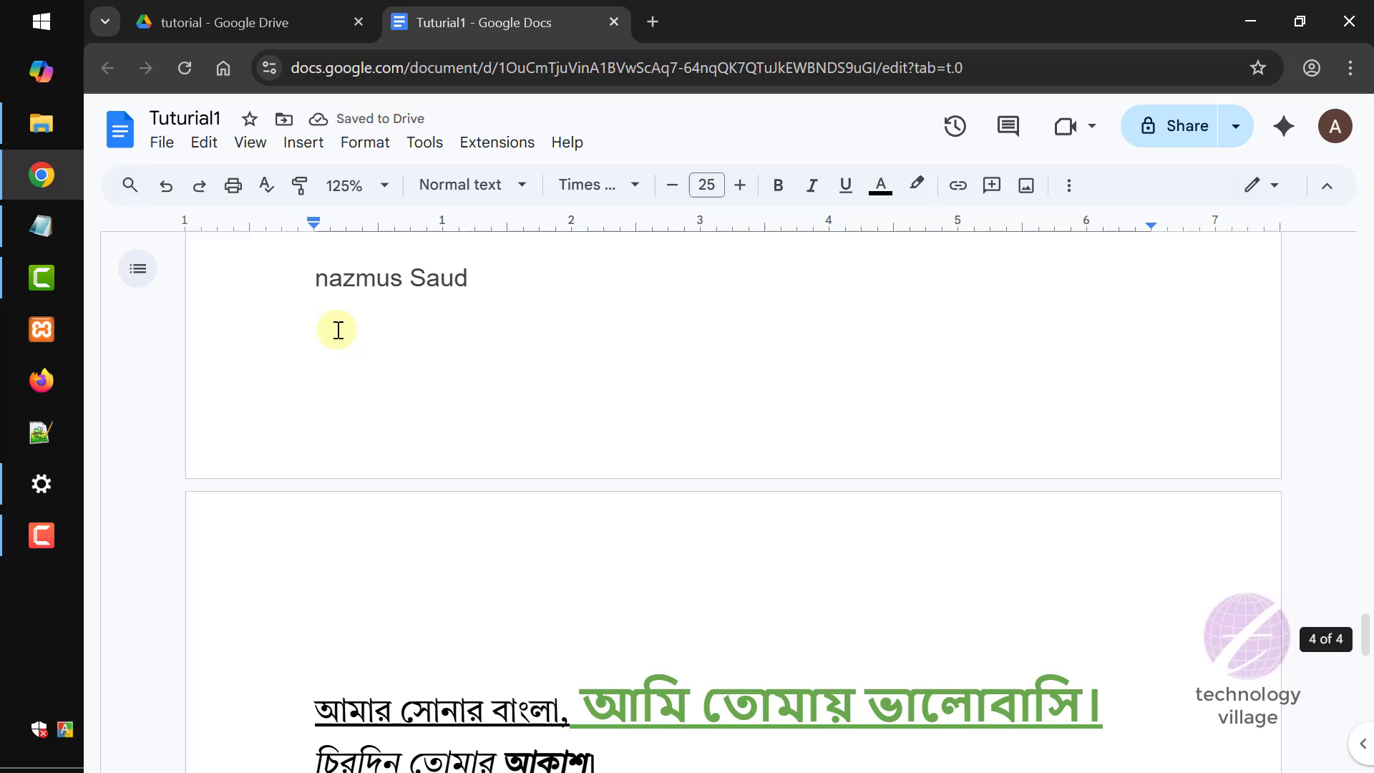
left_click(313, 280)
key("ctrl+Return")
- Open the document outline, jump to the title, the Software heading and the person's name, and place the cursor after the name
scroll(583, 614, "up", 10)
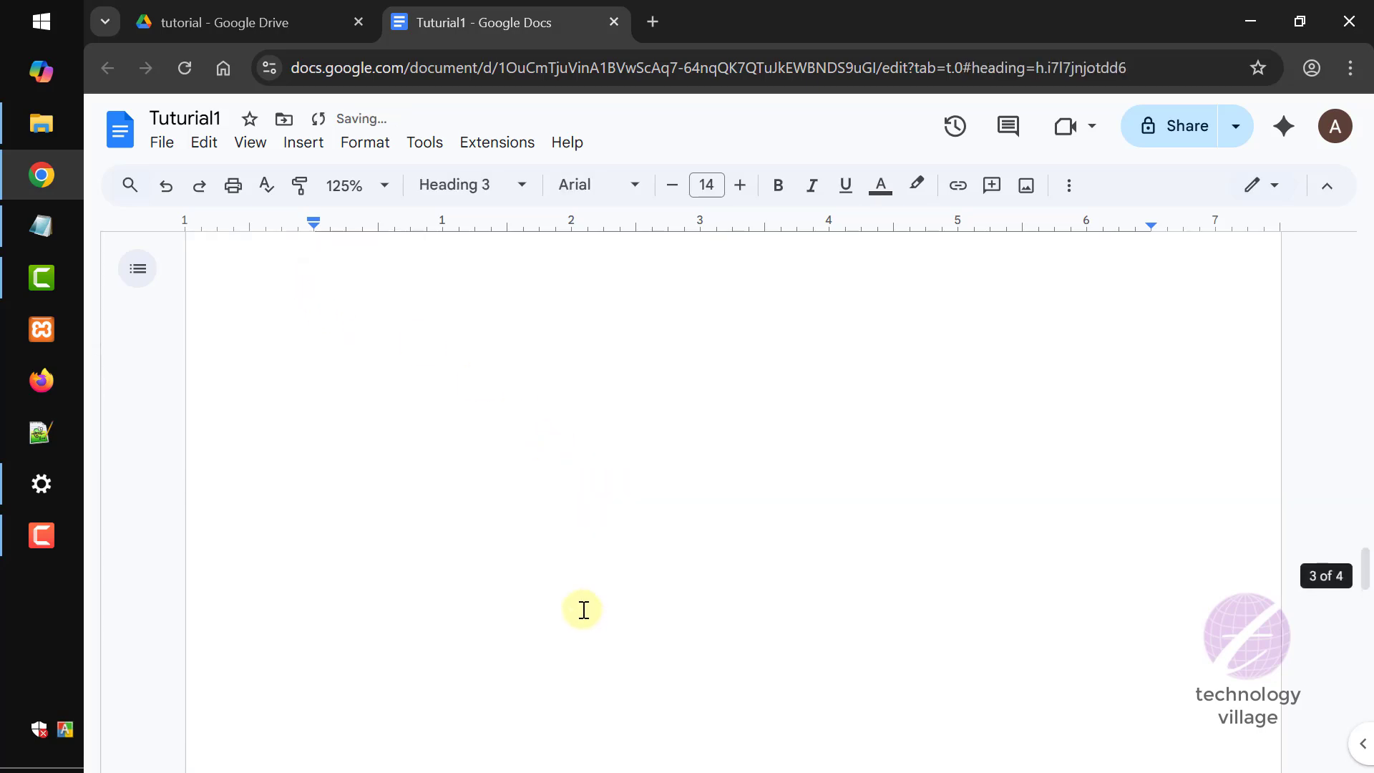
left_click(144, 263)
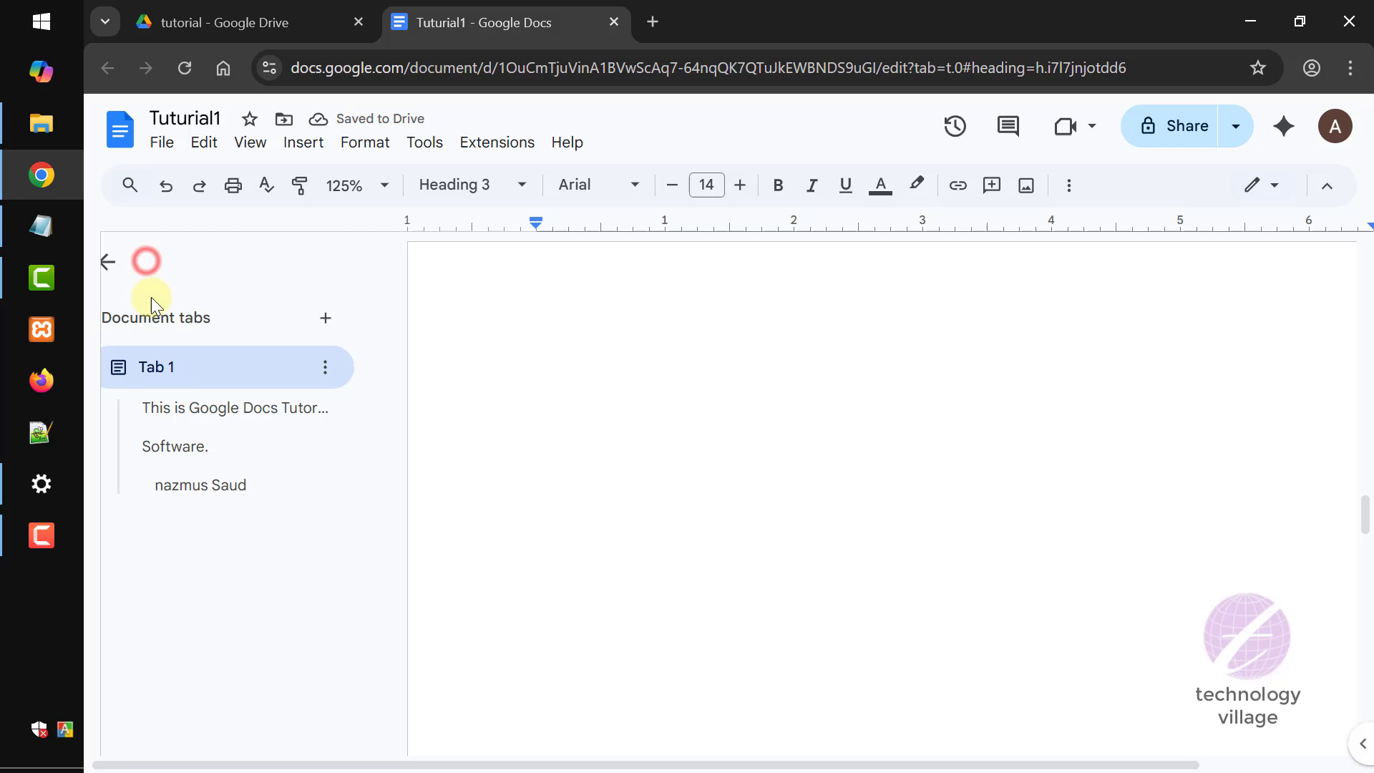
left_click(273, 409)
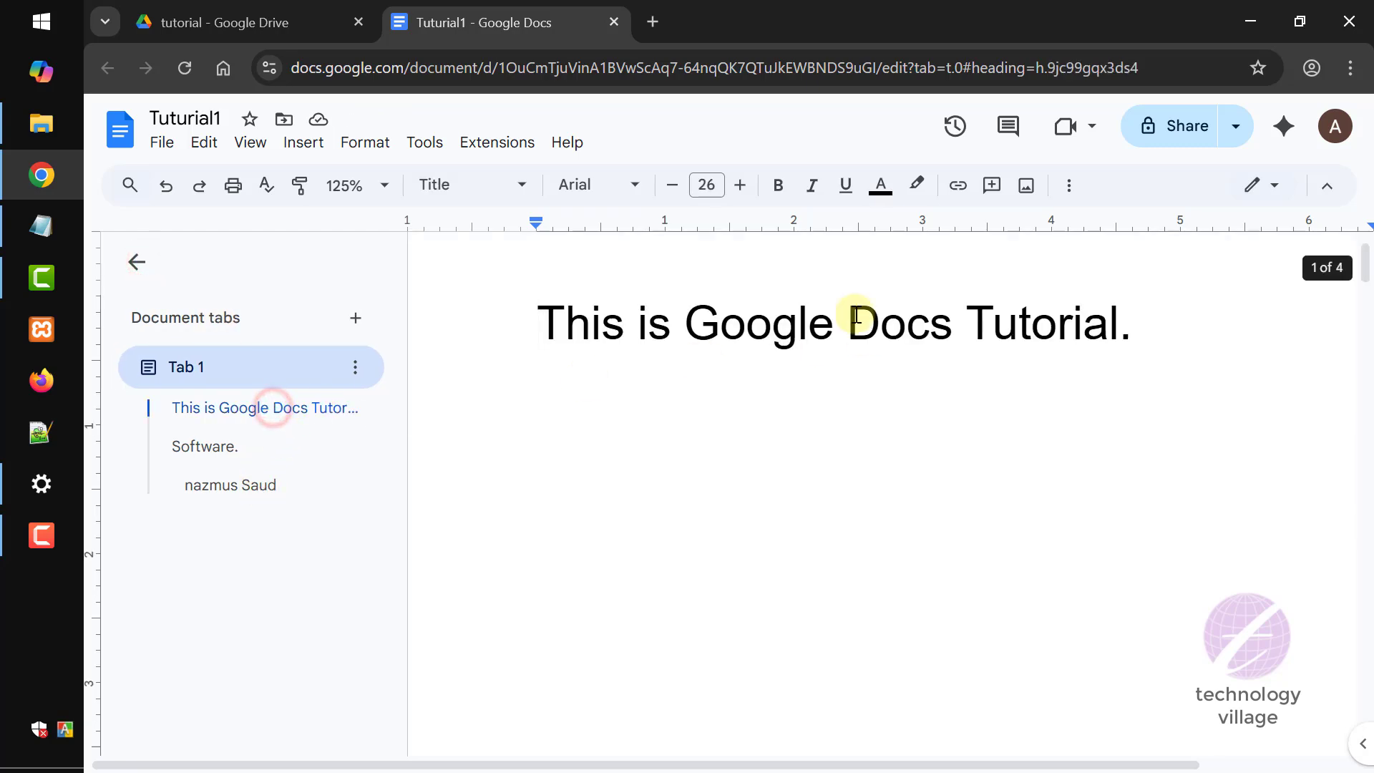
left_click(210, 449)
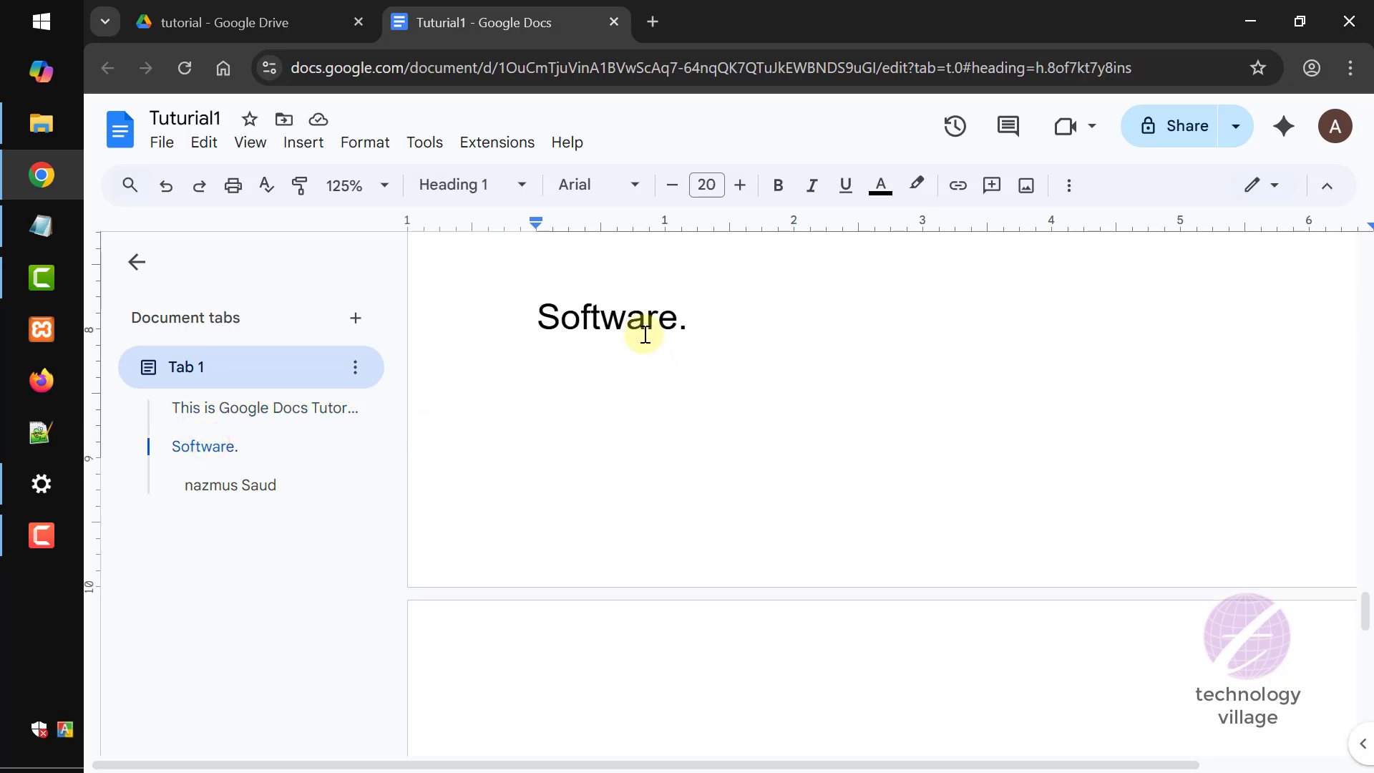
left_click(236, 487)
left_click(713, 311)
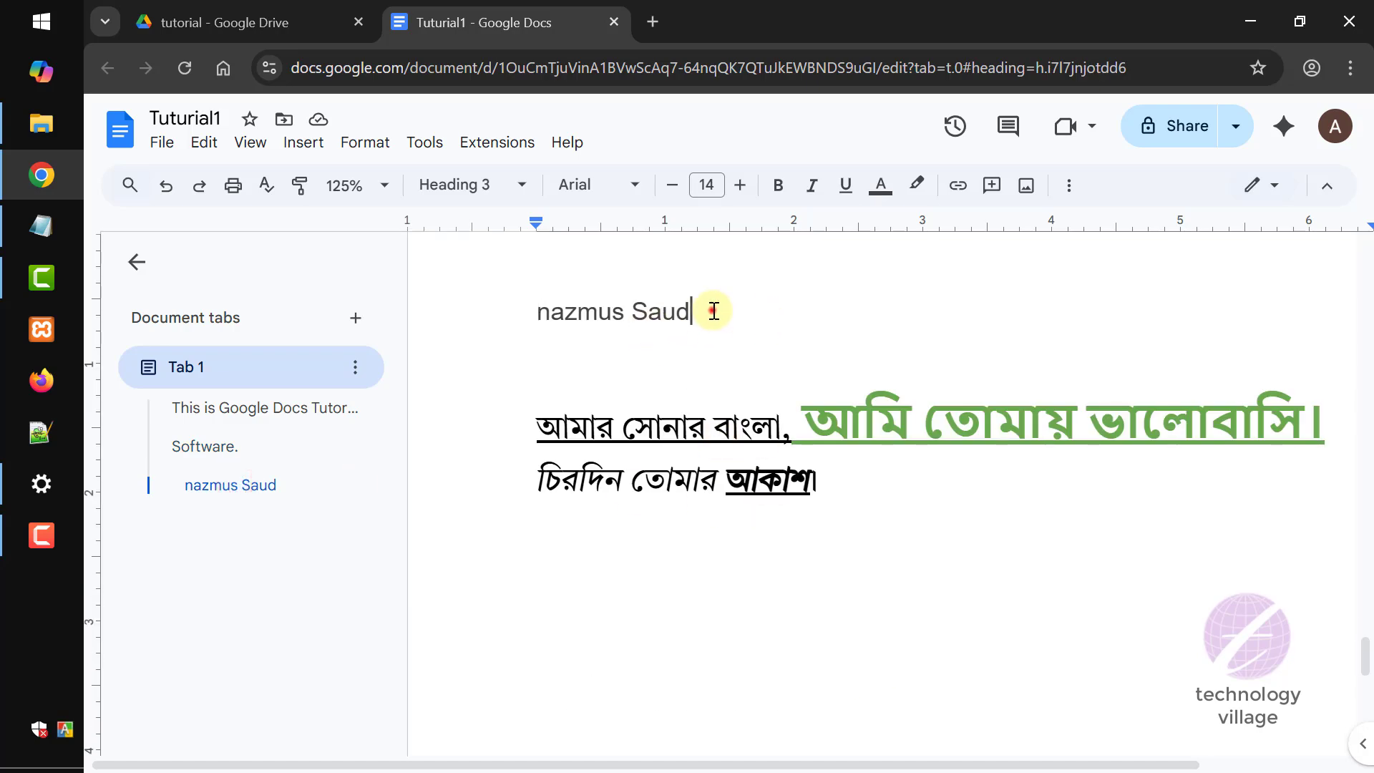